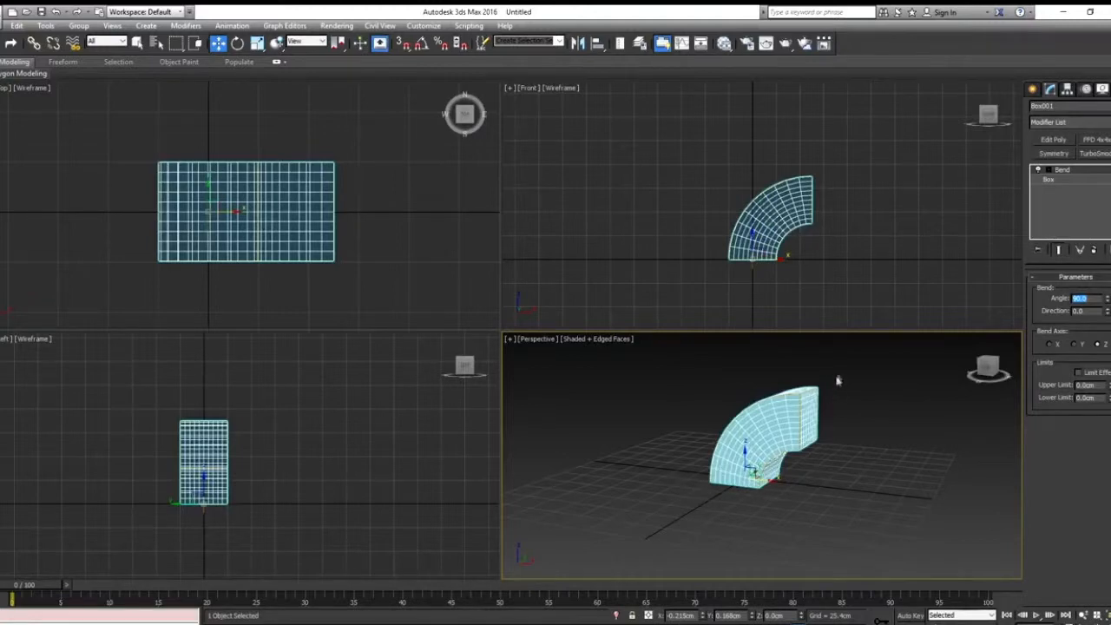
Try an angle of 360 on the box's Bend modifier and return the angle to 90
{"action": "type", "text": "3"}
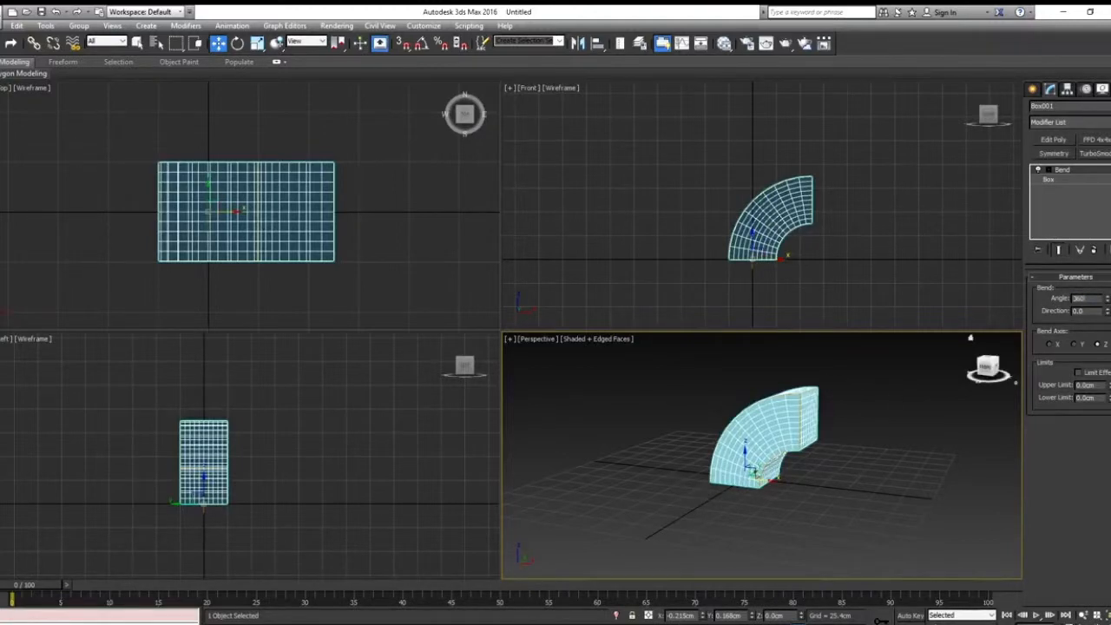
{"action": "type", "text": "60"}
{"action": "key", "text": "Return"}
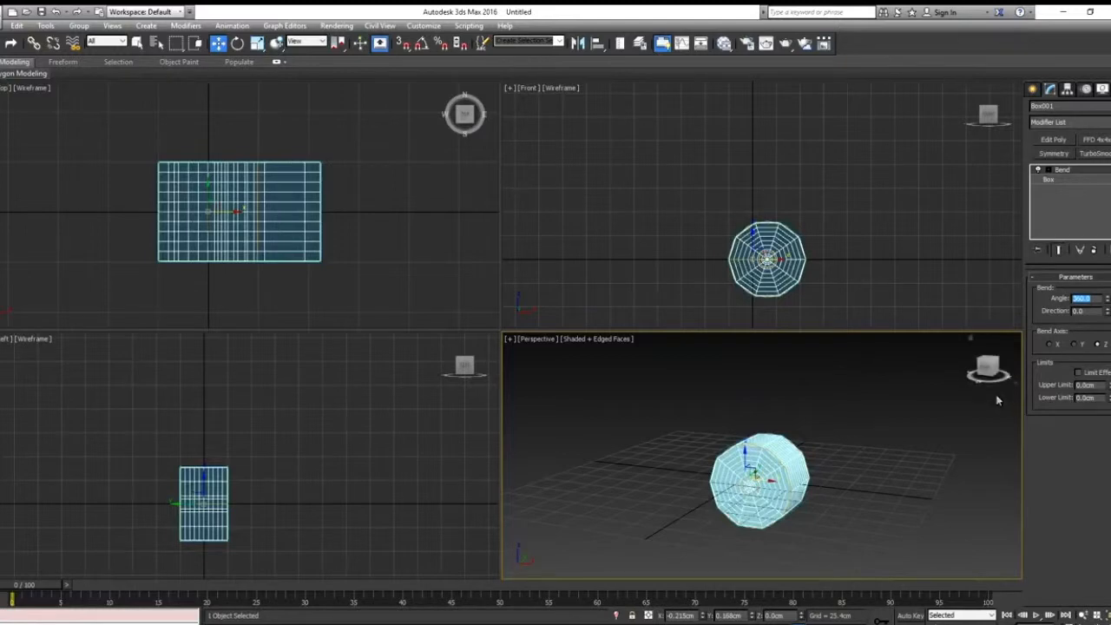
{"action": "type", "text": "90"}
{"action": "key", "text": "Return"}
{"action": "middle_click_drag", "start_coordinate": [959, 360], "coordinate": [885, 424], "text": "alt"}
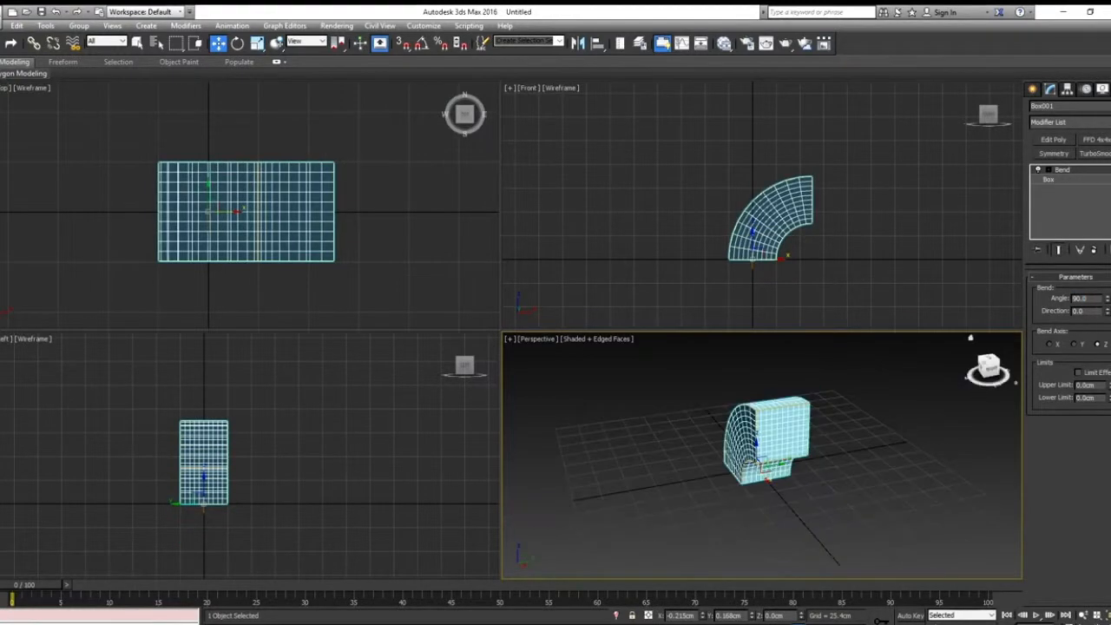
Set the direction of the box's bend to 90
{"action": "left_click_drag", "start_coordinate": [1107, 311], "coordinate": [1107, 273]}
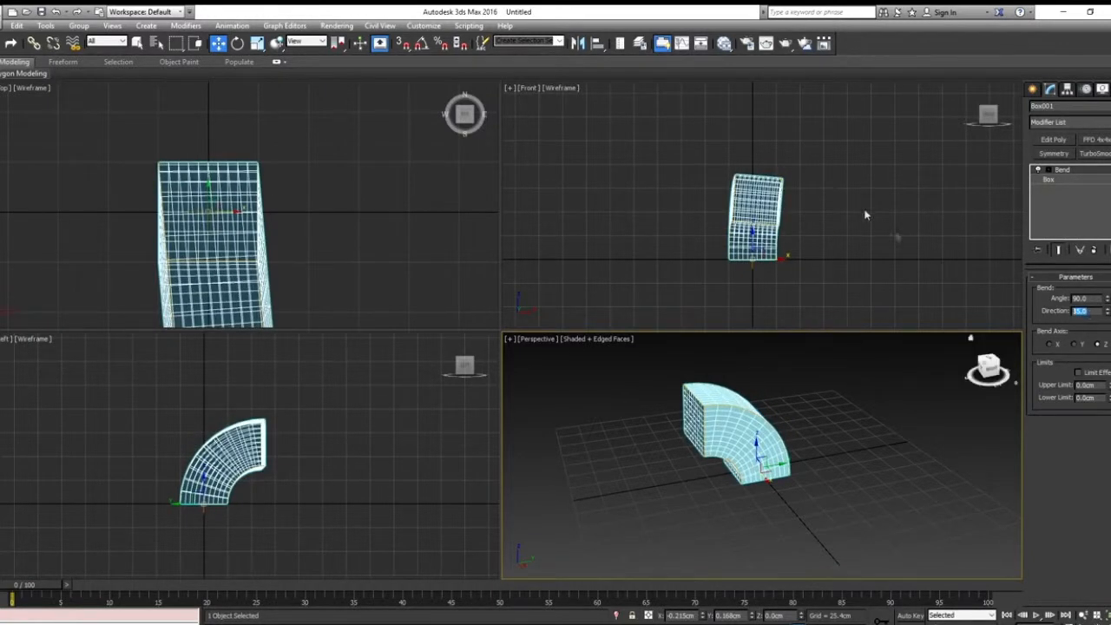
{"action": "type", "text": "90"}
{"action": "key", "text": "Return"}
Change the bend direction to 130 and the bend angle to 84.5
{"action": "middle_click_drag", "start_coordinate": [703, 472], "coordinate": [761, 462], "text": "alt"}
{"action": "left_click_drag", "start_coordinate": [1107, 300], "coordinate": [1100, 263]}
{"action": "middle_click_drag", "start_coordinate": [781, 408], "coordinate": [825, 416], "text": "alt"}
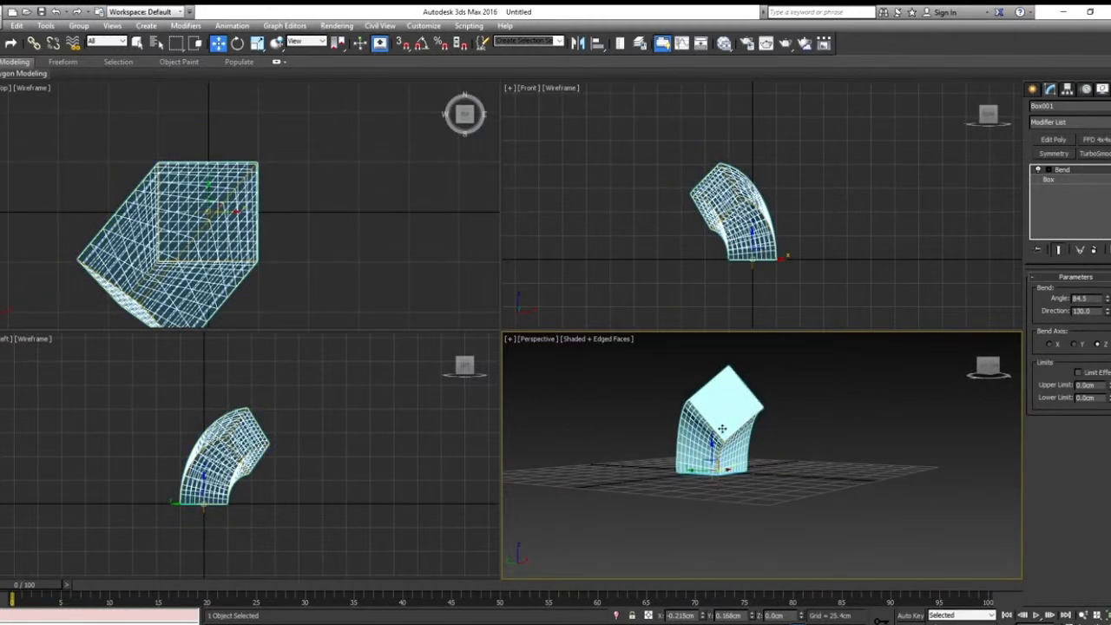
{"action": "middle_click_drag", "start_coordinate": [716, 489], "coordinate": [678, 496], "text": "alt"}
{"action": "middle_click_drag", "start_coordinate": [739, 418], "coordinate": [868, 382], "text": "alt"}
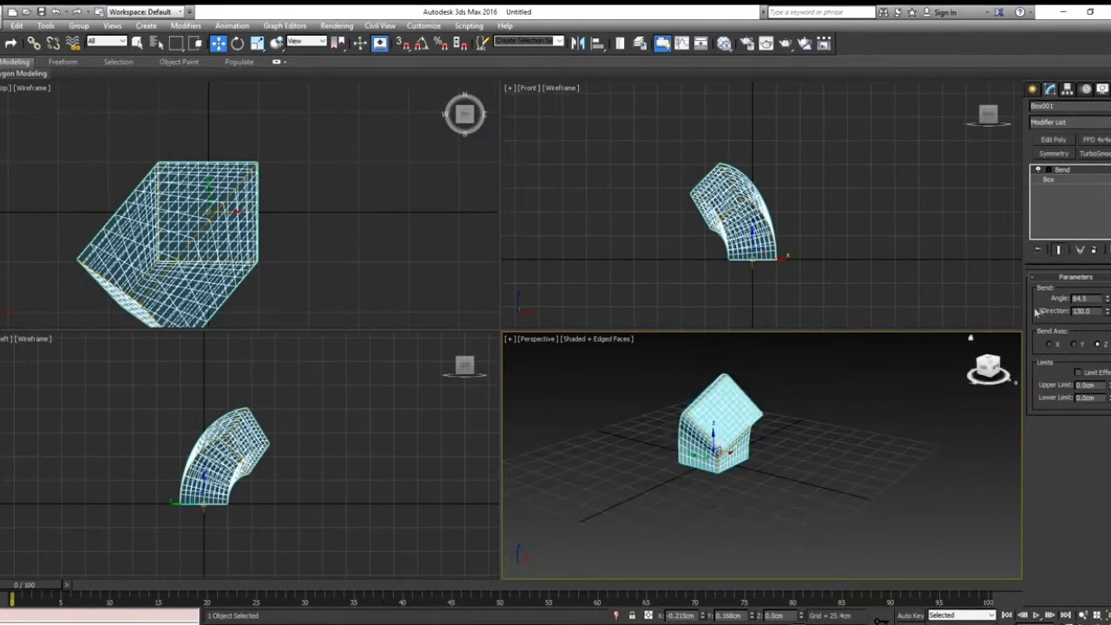
Reset the bend direction to 0 and the bend angle to 90
{"action": "double_click", "coordinate": [1095, 310]}
{"action": "type", "text": "0"}
{"action": "key", "text": "Return"}
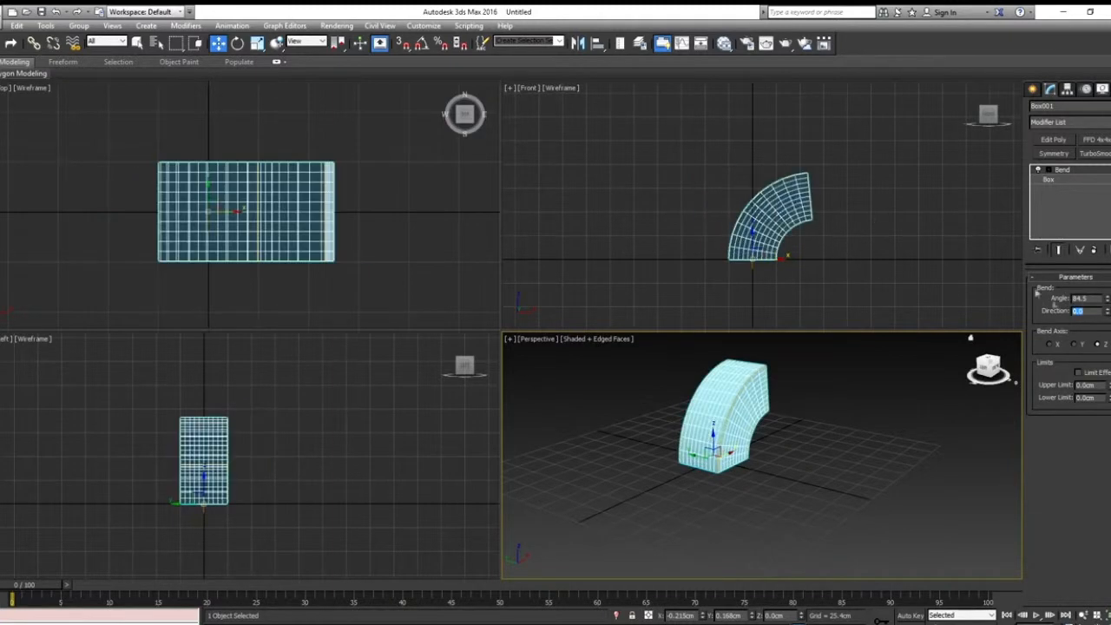
{"action": "double_click", "coordinate": [1093, 299]}
{"action": "type", "text": "90"}
{"action": "key", "text": "Return"}
{"action": "middle_click_drag", "start_coordinate": [904, 458], "coordinate": [838, 456], "text": "alt"}
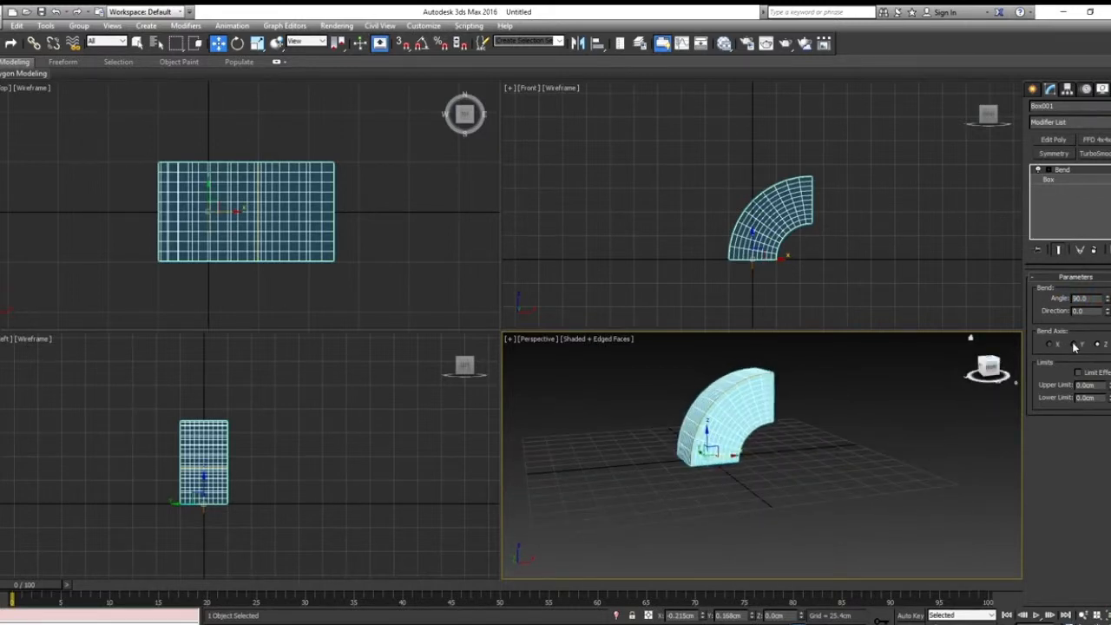
Switch the bend axis to Y and reduce the bend angle to 30
{"action": "left_click", "coordinate": [1073, 345]}
{"action": "middle_click_drag", "start_coordinate": [809, 450], "coordinate": [688, 514], "text": "alt"}
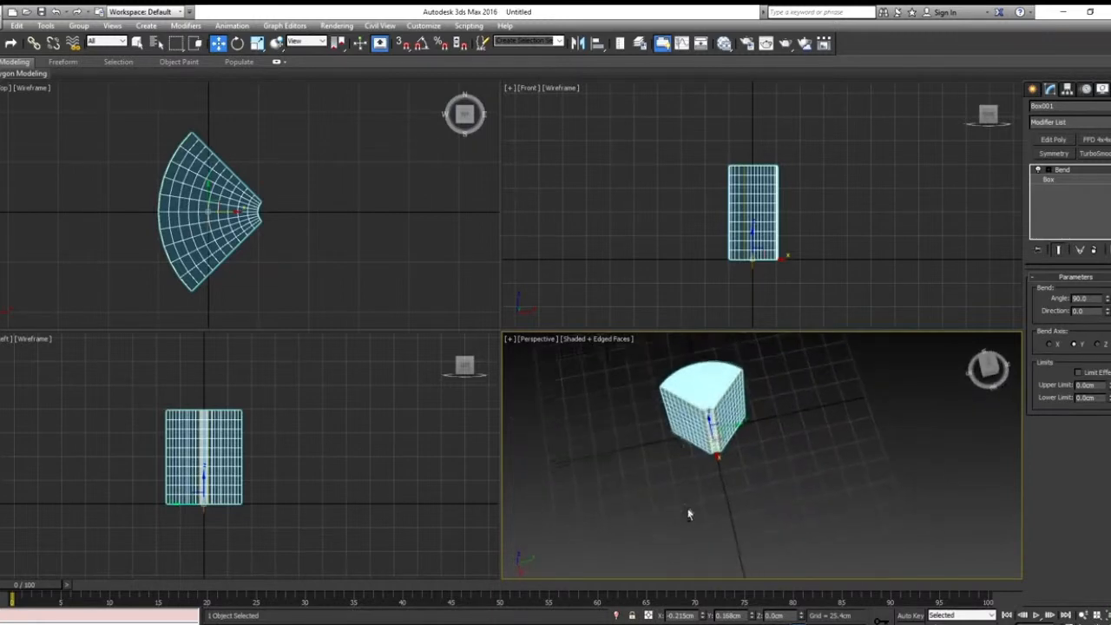
{"action": "left_click_drag", "start_coordinate": [1108, 302], "coordinate": [1064, 349]}
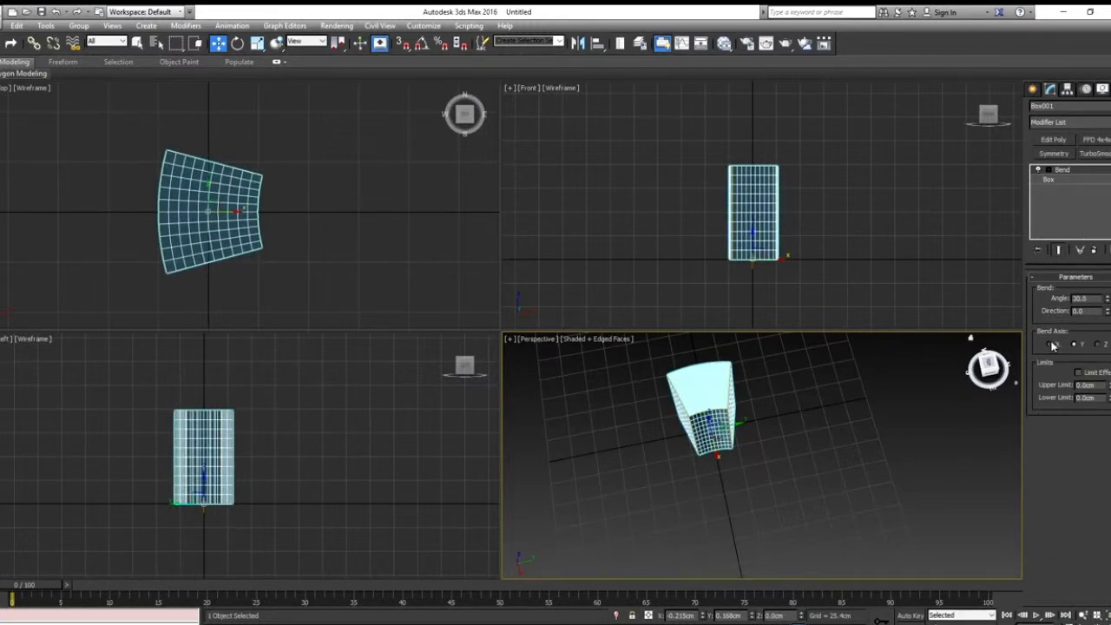
Switch the bend axis to X and set the bend angle to 0
{"action": "left_click", "coordinate": [1049, 344]}
{"action": "middle_click_drag", "start_coordinate": [870, 463], "coordinate": [724, 369], "text": "alt"}
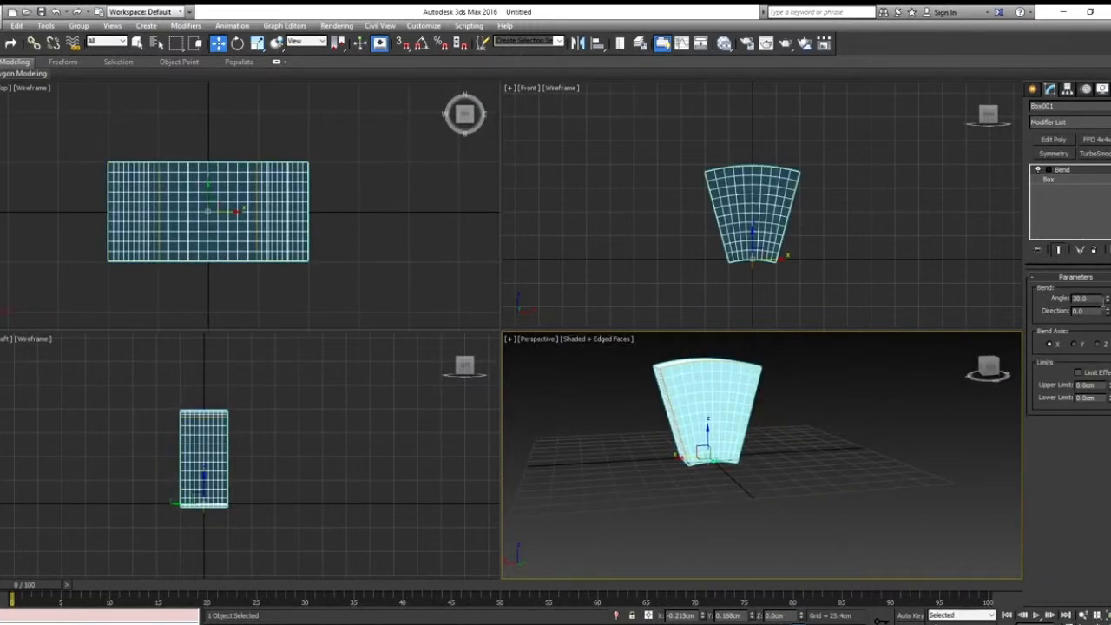
{"action": "mouse_move", "coordinate": [1106, 298]}
{"action": "left_mouse_down"}
{"action": "mouse_move", "coordinate": [1106, 226]}
{"action": "mouse_move", "coordinate": [1106, 364]}
{"action": "mouse_move", "coordinate": [1096, 297]}
{"action": "left_mouse_up"}
{"action": "type", "text": "0"}
{"action": "key", "text": "Return"}
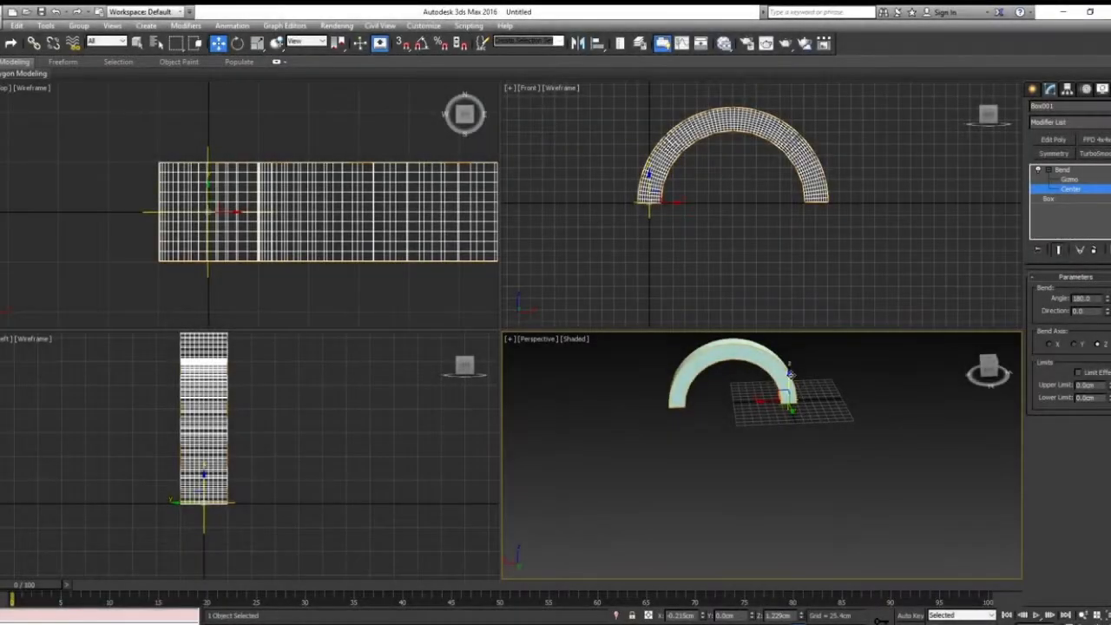
Raise the Bend modifier's center above the arch's base and set the bend angle to 90
{"action": "mouse_move", "coordinate": [790, 373]}
{"action": "left_mouse_down"}
{"action": "mouse_move", "coordinate": [805, 495]}
{"action": "mouse_move", "coordinate": [806, 372]}
{"action": "left_mouse_up"}
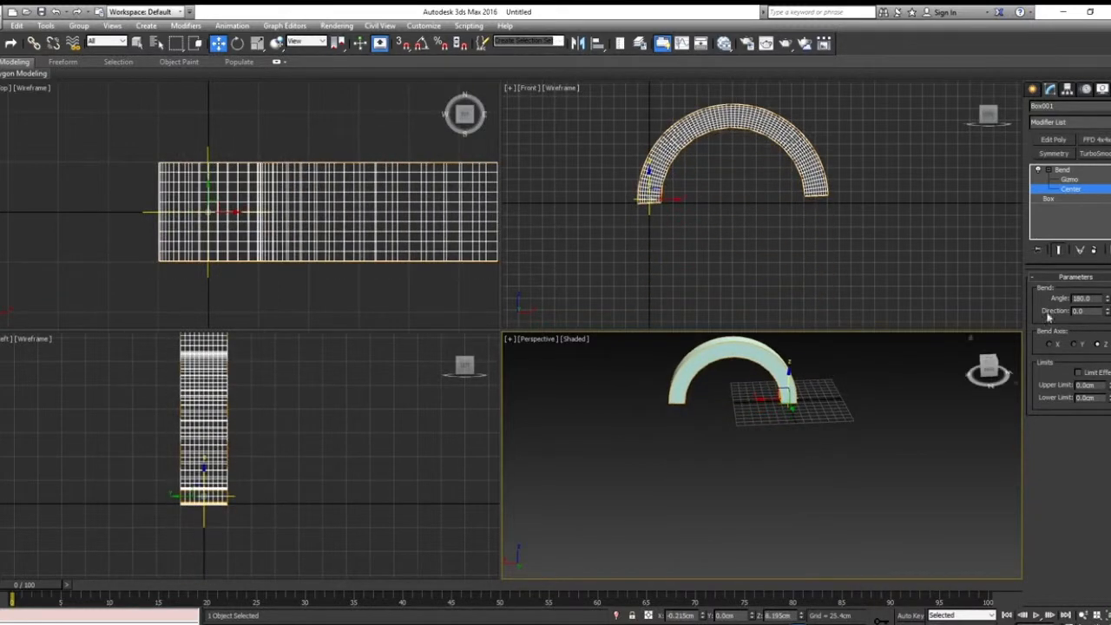
{"action": "type", "text": "90"}
{"action": "key", "text": "Return"}
{"action": "right_click", "coordinate": [786, 204]}
{"action": "key", "text": "z"}
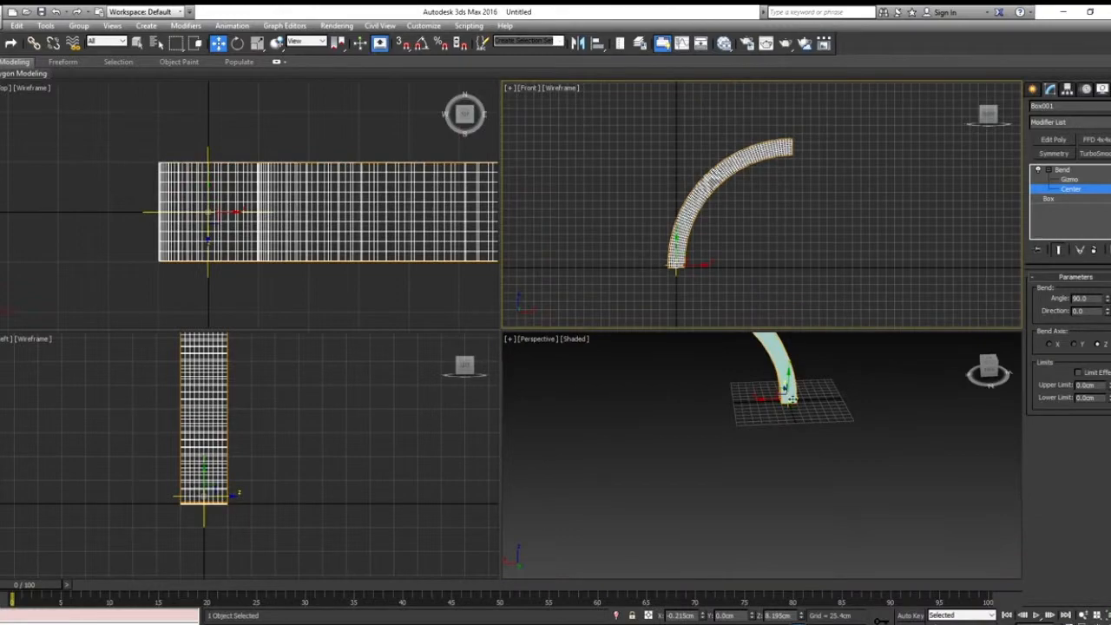
{"action": "left_click_drag", "start_coordinate": [788, 395], "coordinate": [757, 347]}
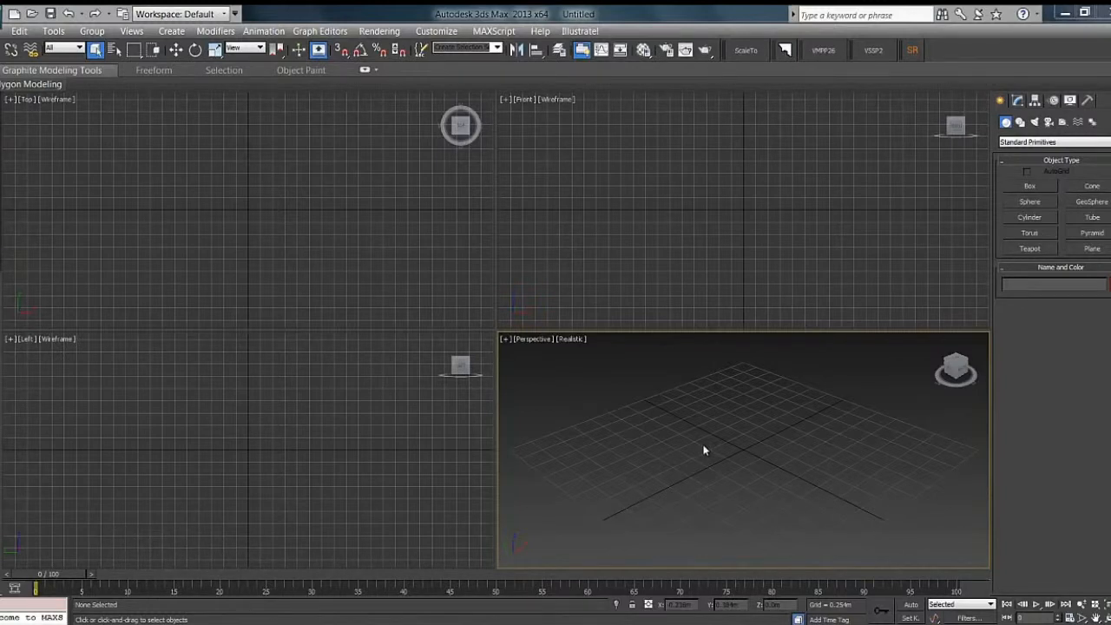
Create a box at the middle of the perspective grid, 1 m long, 1 m wide and 10 m high
{"action": "left_click", "coordinate": [1027, 187]}
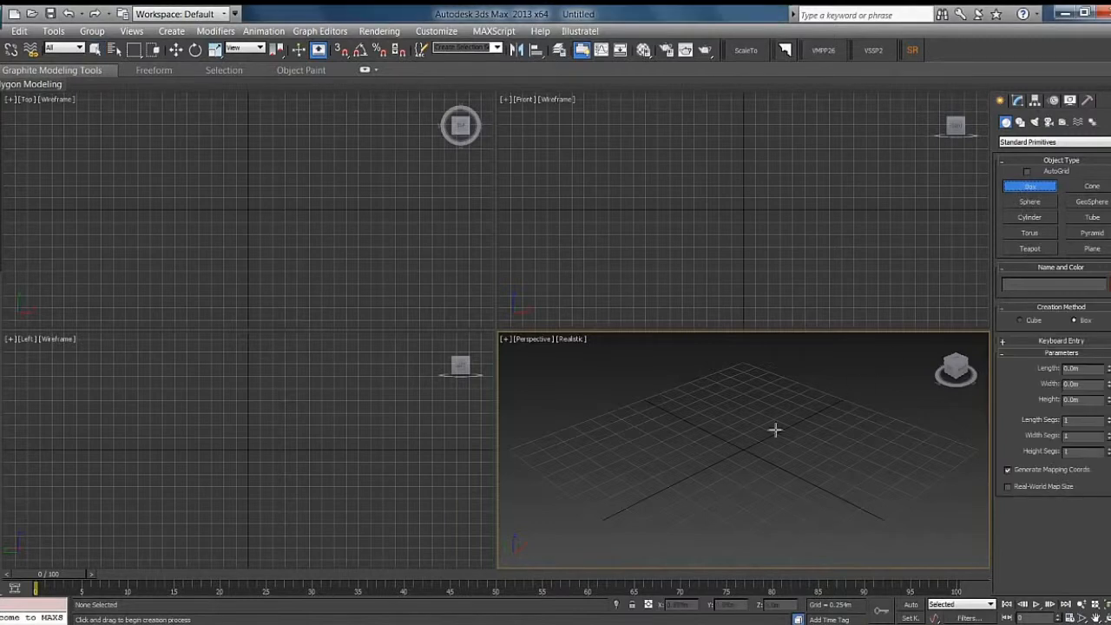
{"action": "left_click_drag", "start_coordinate": [750, 425], "coordinate": [739, 465]}
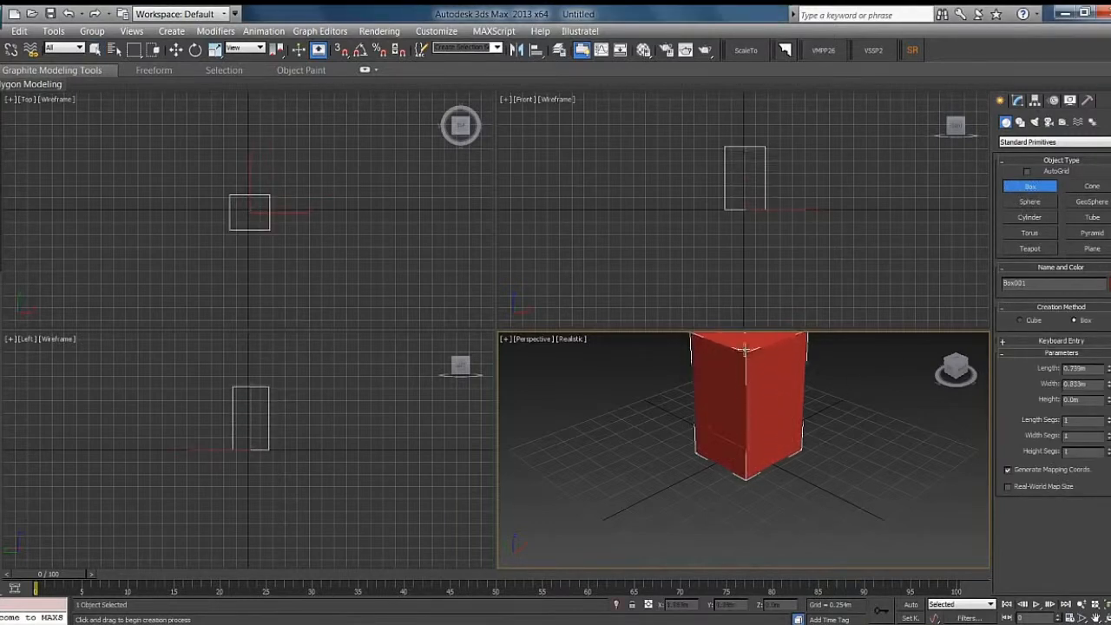
{"action": "scroll", "coordinate": [745, 407], "scroll_direction": "down", "scroll_amount": 5}
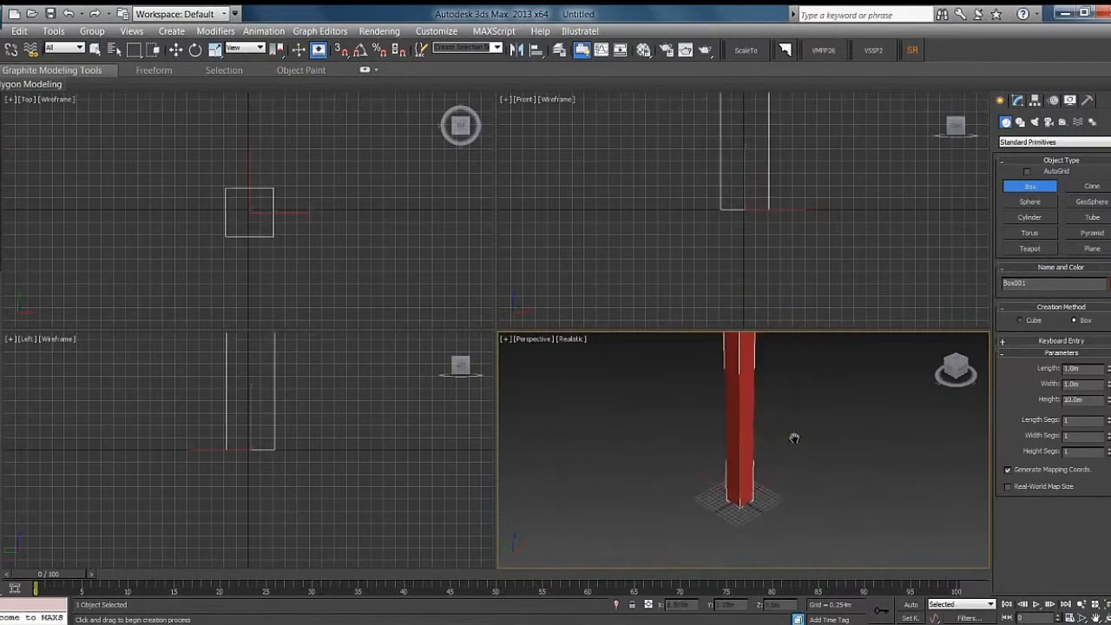
{"action": "middle_click_drag", "start_coordinate": [782, 481], "coordinate": [781, 474]}
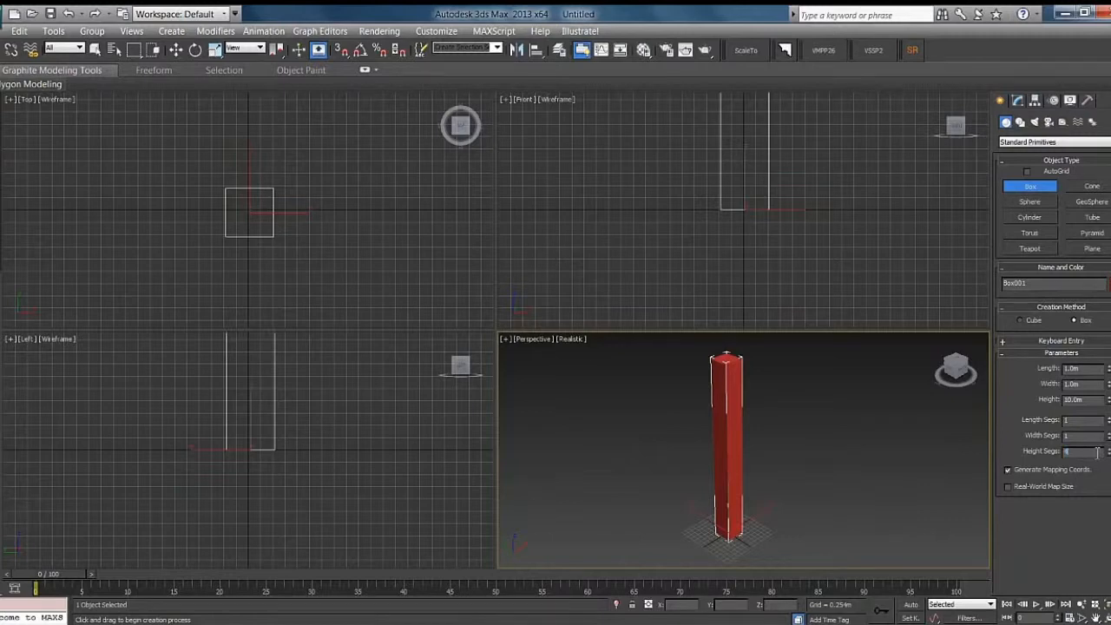
Set the box's height segments to 40
{"action": "type", "text": "10"}
{"action": "key", "text": "Return"}
{"action": "scroll", "coordinate": [726, 323], "scroll_direction": "down", "scroll_amount": 6}
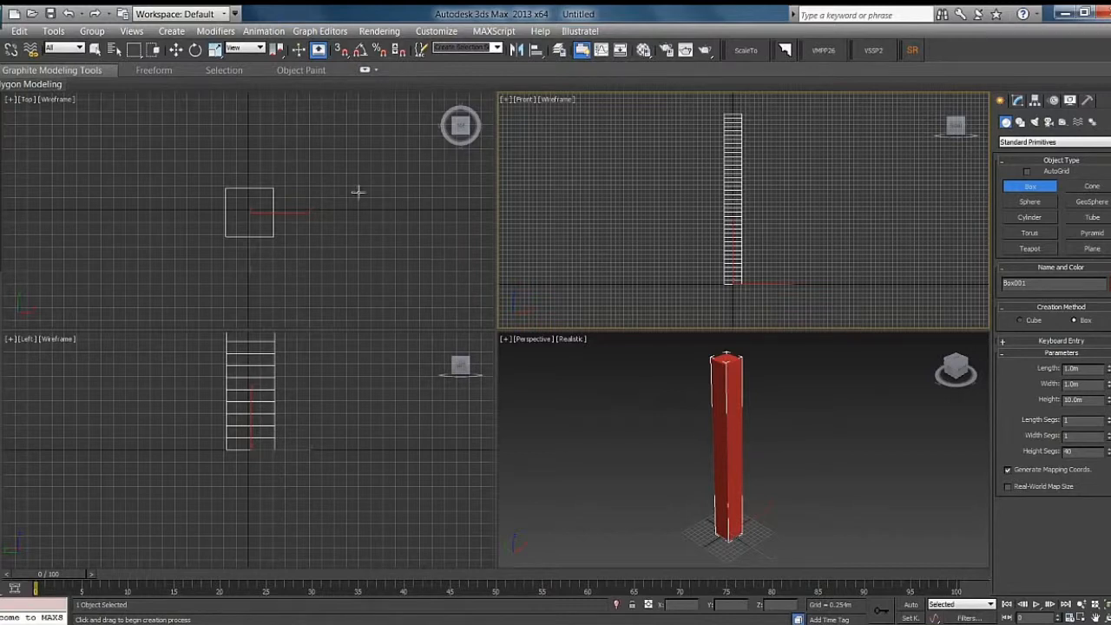
Apply a Taper modifier to the tall box
{"action": "left_click", "coordinate": [1017, 100]}
{"action": "left_click", "coordinate": [1048, 139]}
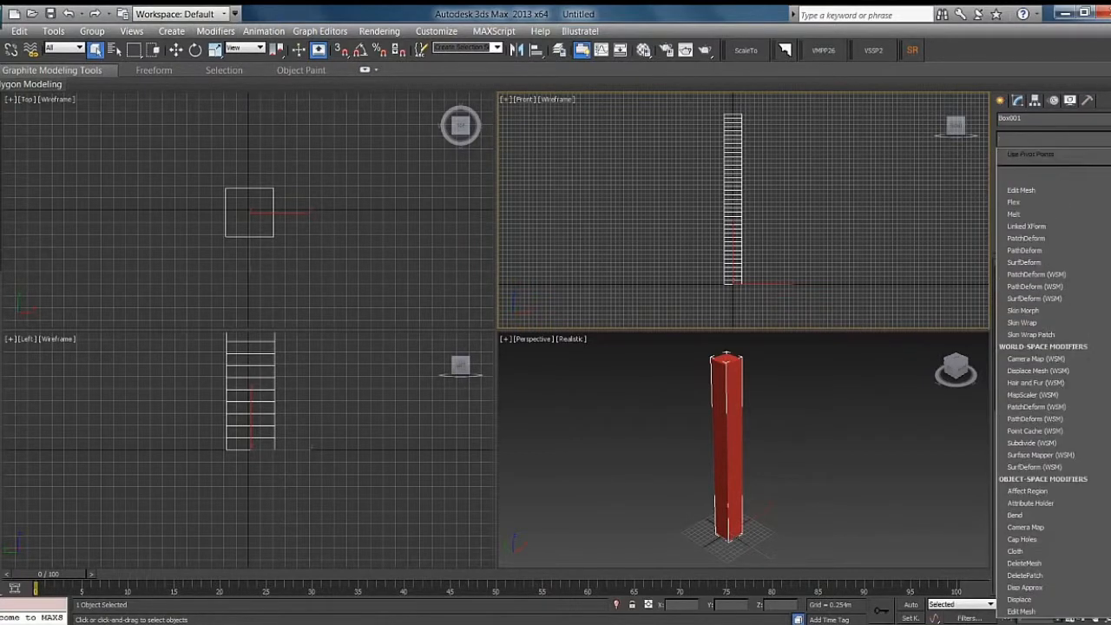
{"action": "key", "text": "t"}
{"action": "key", "text": "Return"}
{"action": "middle_click_drag", "start_coordinate": [745, 405], "coordinate": [754, 445]}
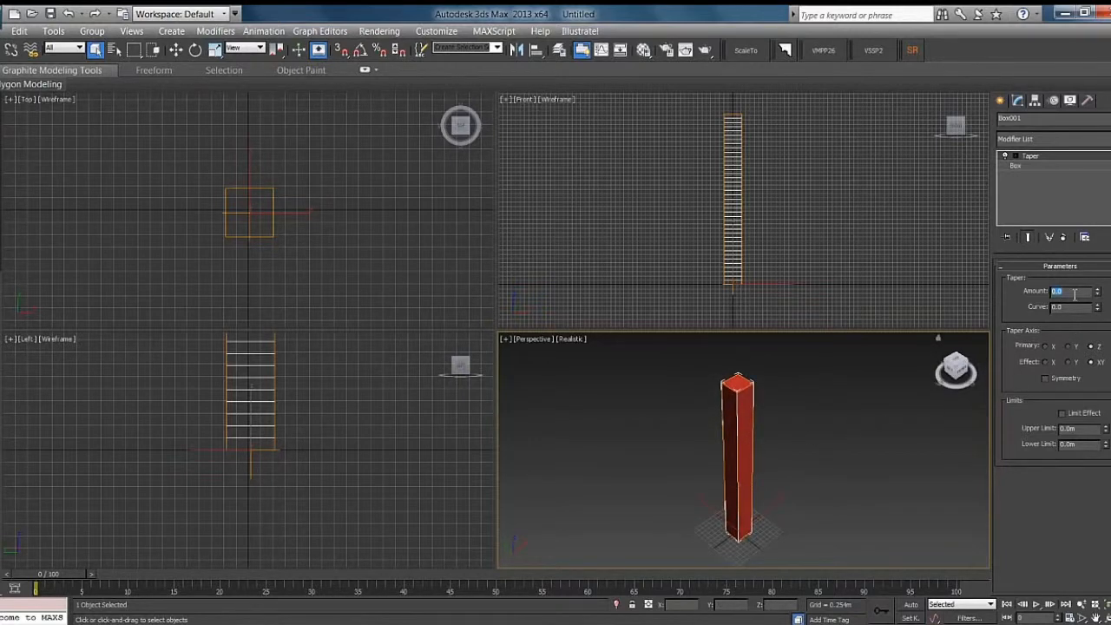
Set the taper amount to 1 and increase it to 2
{"action": "left_click", "coordinate": [1074, 293]}
{"action": "type", "text": "1"}
{"action": "key", "text": "Return"}
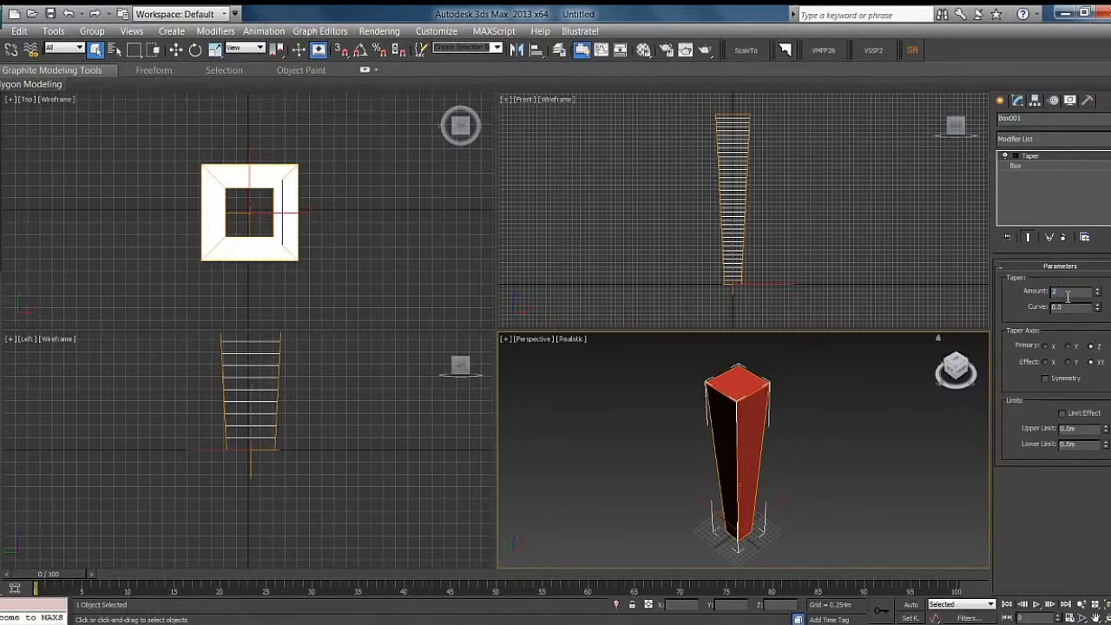
{"action": "type", "text": "2"}
{"action": "key", "text": "Return"}
{"action": "mouse_move", "coordinate": [741, 416]}
{"action": "middle_mouse_down", "text": "alt"}
{"action": "mouse_move", "coordinate": [716, 384]}
{"action": "mouse_move", "coordinate": [752, 390]}
{"action": "mouse_move", "coordinate": [736, 406]}
{"action": "mouse_move", "coordinate": [664, 399]}
{"action": "mouse_move", "coordinate": [630, 411]}
{"action": "mouse_move", "coordinate": [655, 426]}
{"action": "mouse_move", "coordinate": [759, 405]}
{"action": "middle_mouse_up", "text": "alt"}
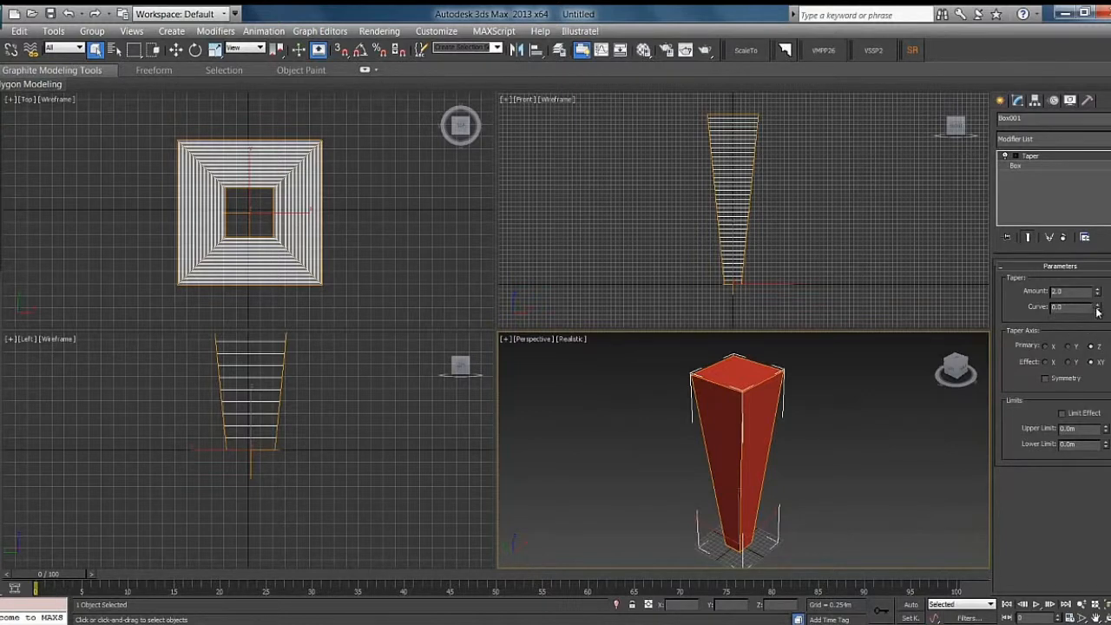
Try a taper curve of about 1.93 on the box and cancel the change
{"action": "left_click_drag", "start_coordinate": [1098, 311], "coordinate": [1057, 246]}
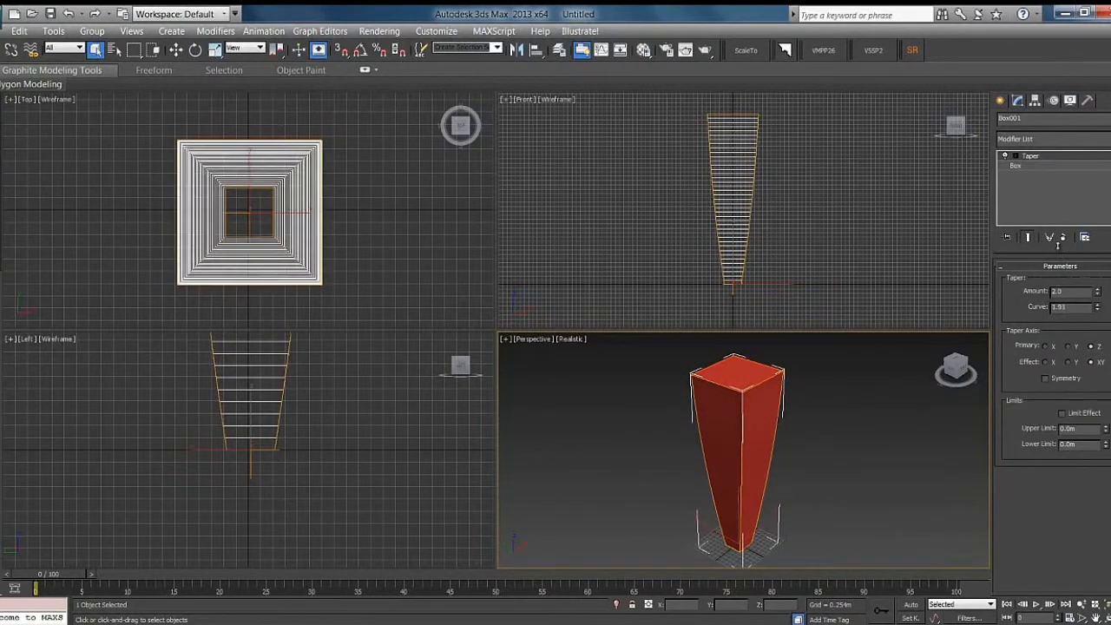
{"action": "right_click", "coordinate": [1055, 245]}
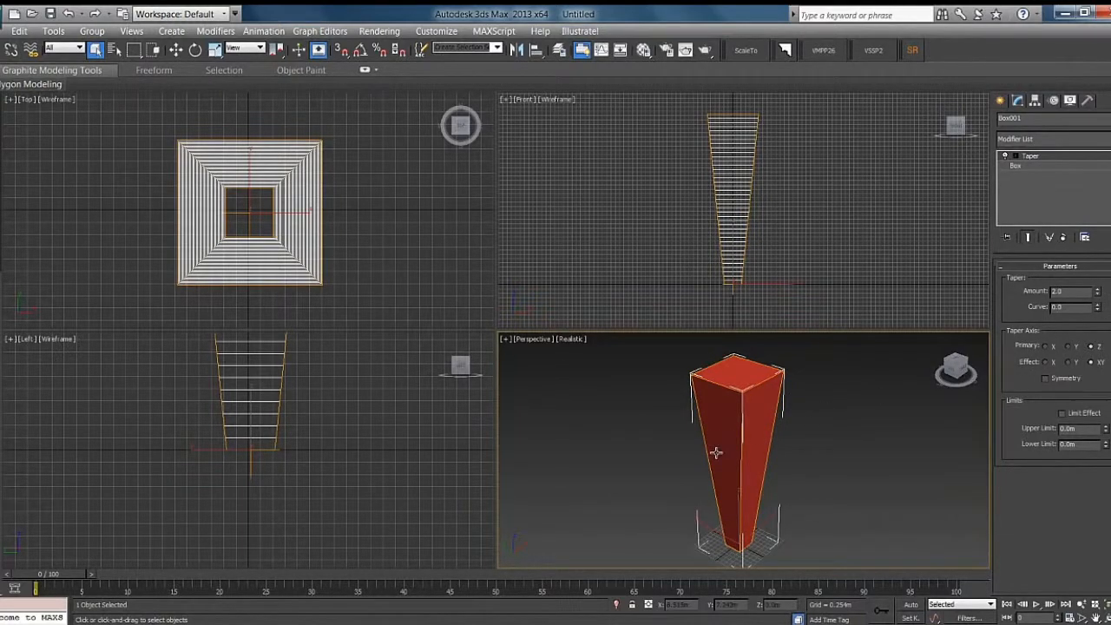
{"action": "mouse_move", "coordinate": [744, 471]}
{"action": "middle_mouse_down", "text": "alt"}
{"action": "mouse_move", "coordinate": [721, 461]}
{"action": "mouse_move", "coordinate": [754, 457]}
{"action": "mouse_move", "coordinate": [749, 466]}
{"action": "mouse_move", "coordinate": [750, 431]}
{"action": "mouse_move", "coordinate": [731, 485]}
{"action": "middle_mouse_up", "text": "alt"}
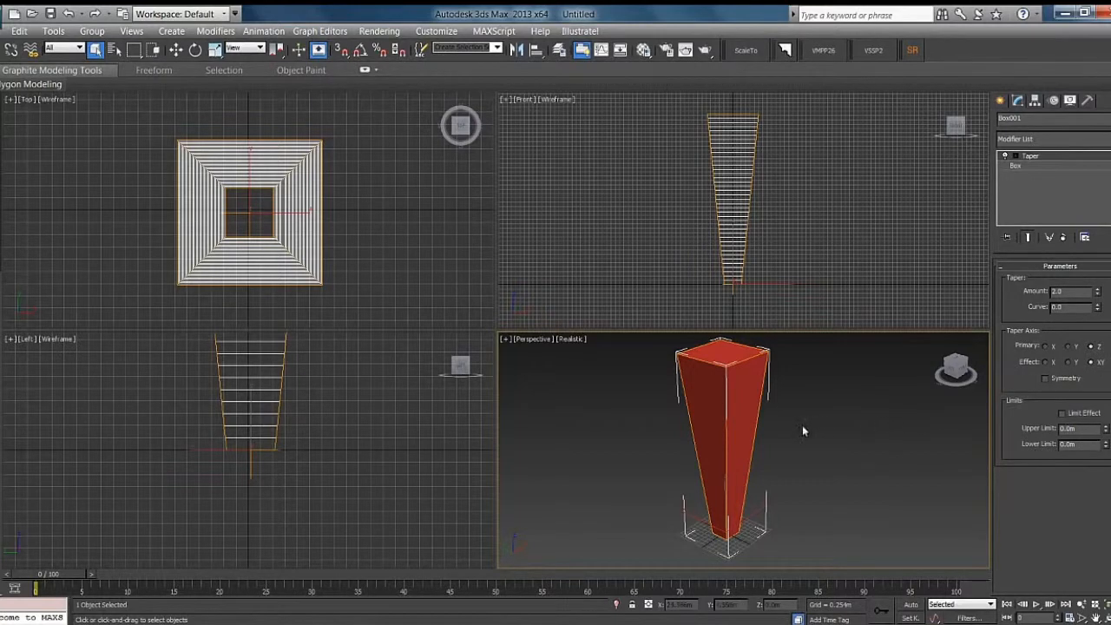
{"action": "middle_click_drag", "start_coordinate": [802, 425], "coordinate": [750, 441]}
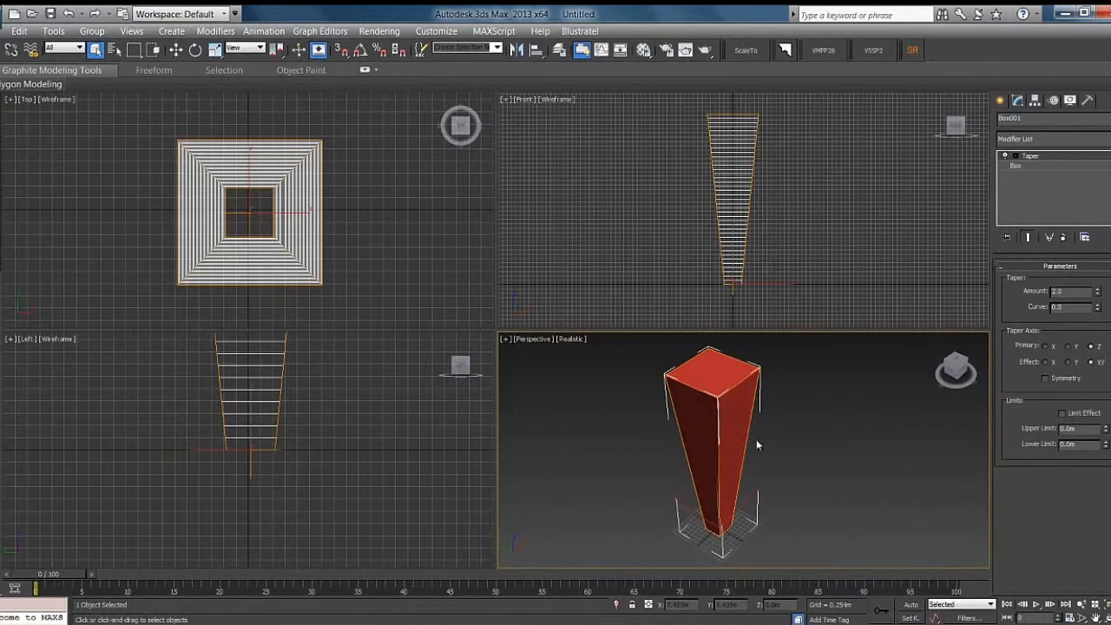
Try the taper effect on Y only and on X only, and restore it to XY
{"action": "left_click", "coordinate": [1074, 363]}
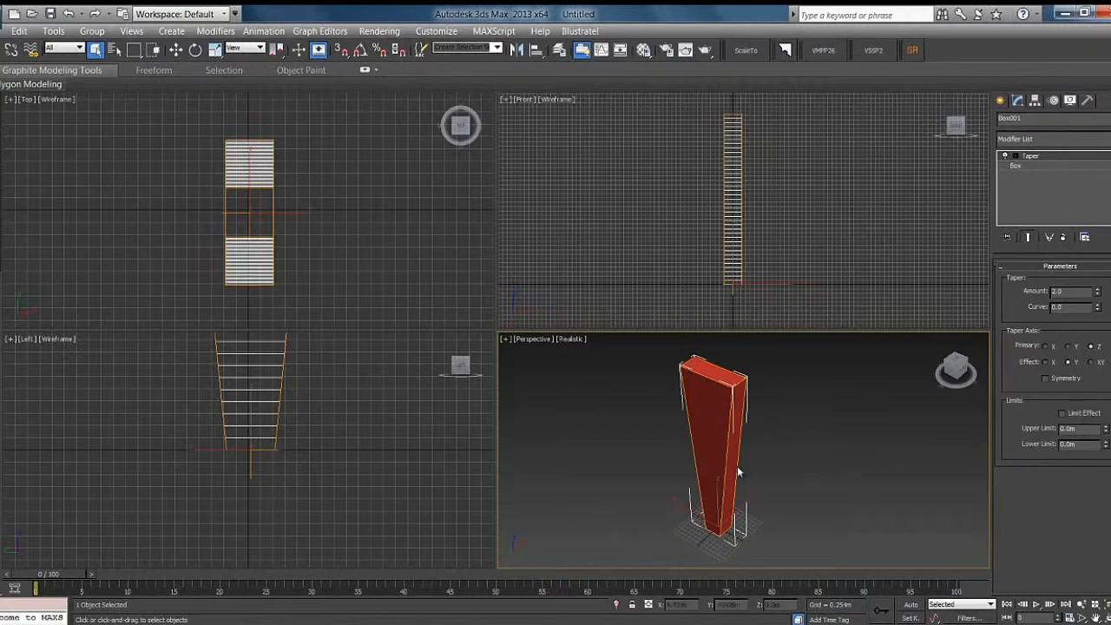
{"action": "mouse_move", "coordinate": [697, 460]}
{"action": "middle_mouse_down", "text": "alt"}
{"action": "mouse_move", "coordinate": [728, 459]}
{"action": "mouse_move", "coordinate": [701, 465]}
{"action": "middle_mouse_up", "text": "alt"}
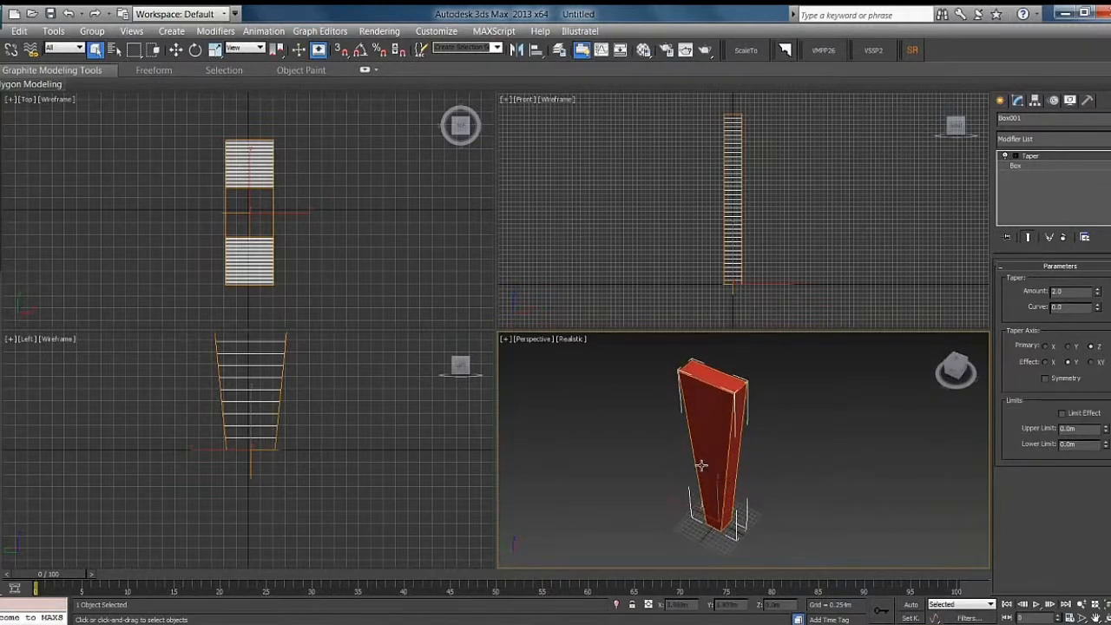
{"action": "left_click", "coordinate": [1045, 362]}
{"action": "mouse_move", "coordinate": [727, 431]}
{"action": "middle_mouse_down", "text": "alt"}
{"action": "mouse_move", "coordinate": [705, 431]}
{"action": "mouse_move", "coordinate": [714, 434]}
{"action": "middle_mouse_up", "text": "alt"}
{"action": "left_click", "coordinate": [1091, 362]}
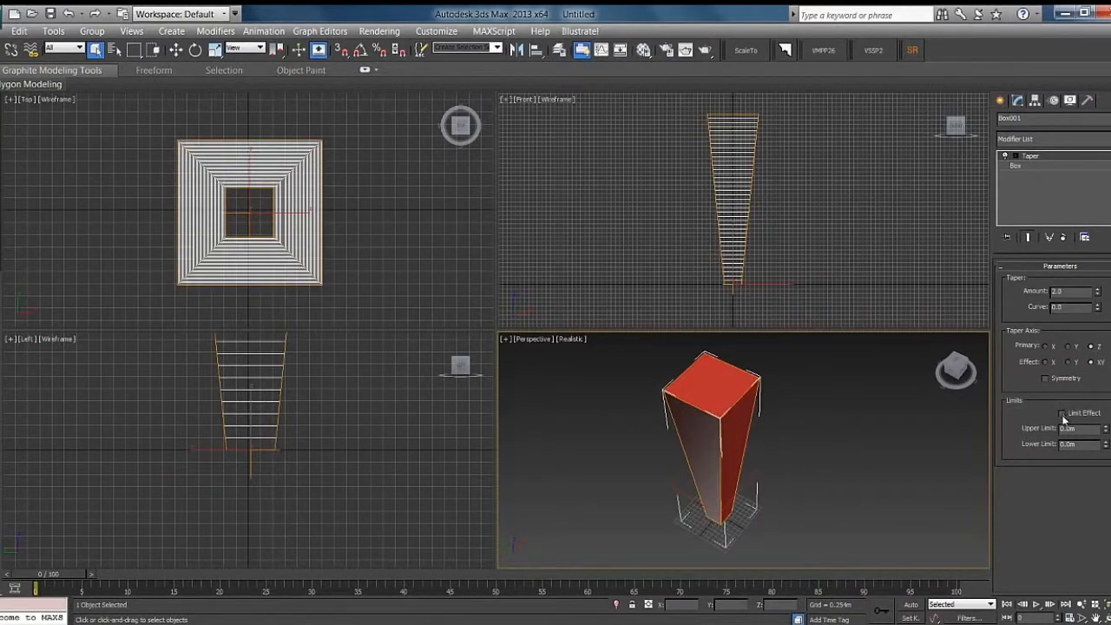
Enable Limit Effect for the taper with a lower limit of 3 m and an upper limit of 8 m
{"action": "left_click", "coordinate": [1062, 414]}
{"action": "middle_click_drag", "start_coordinate": [723, 465], "coordinate": [734, 435], "text": "alt"}
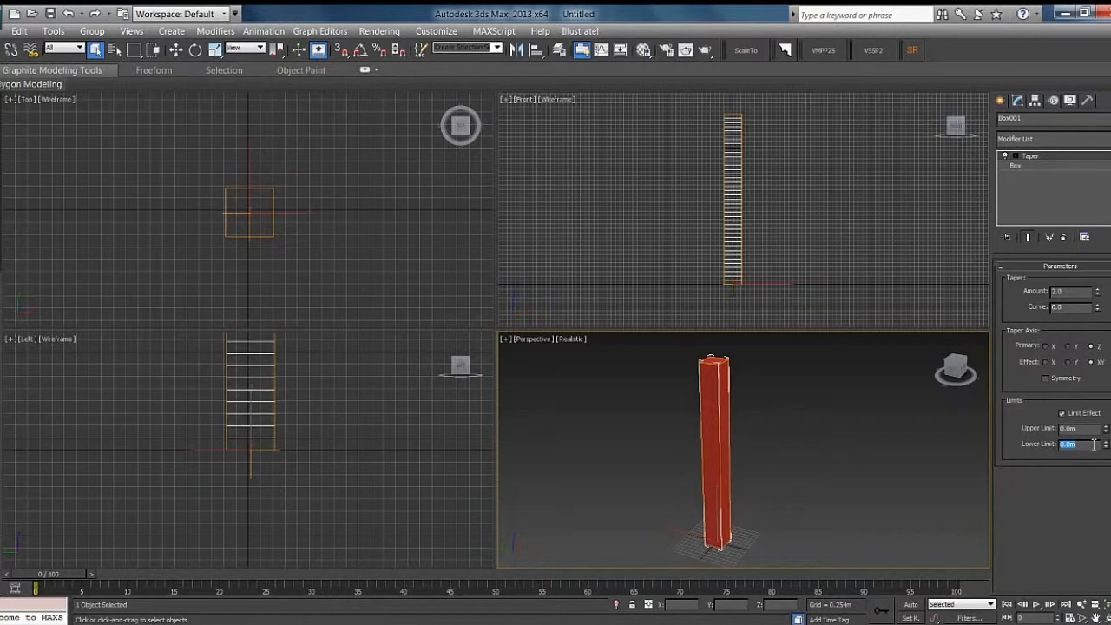
{"action": "key", "text": "Return"}
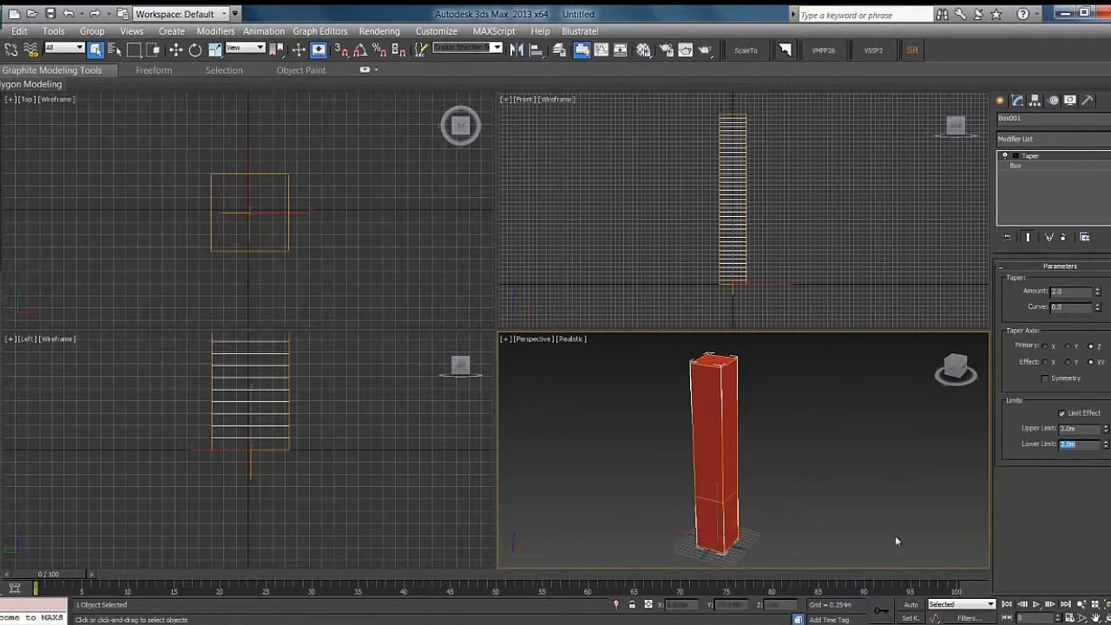
{"action": "middle_click_drag", "start_coordinate": [727, 540], "coordinate": [721, 518]}
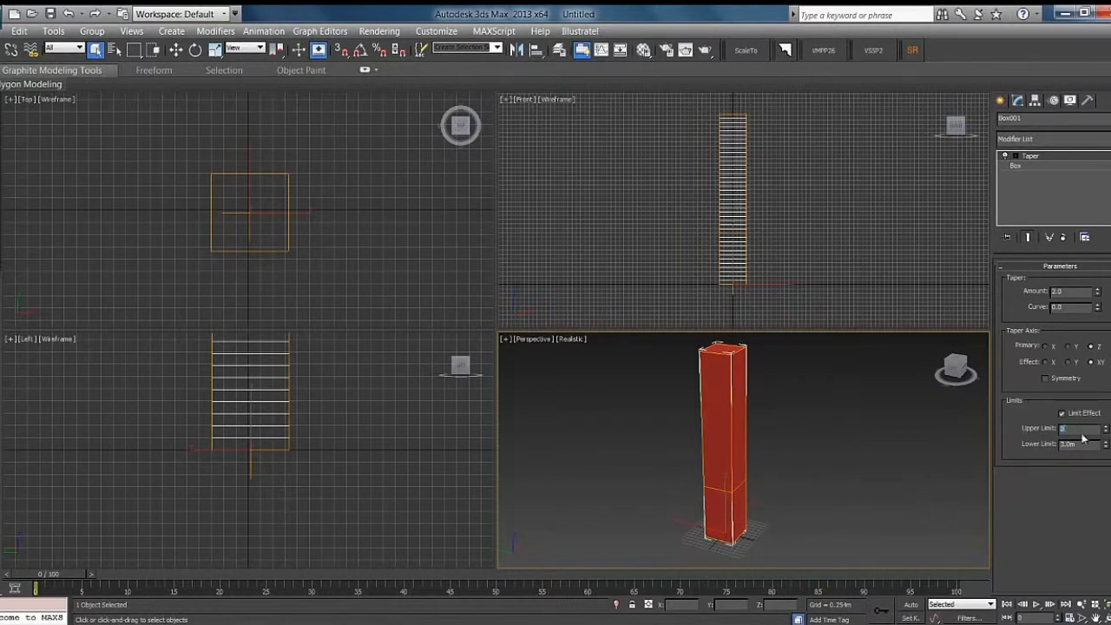
{"action": "key", "text": "Return"}
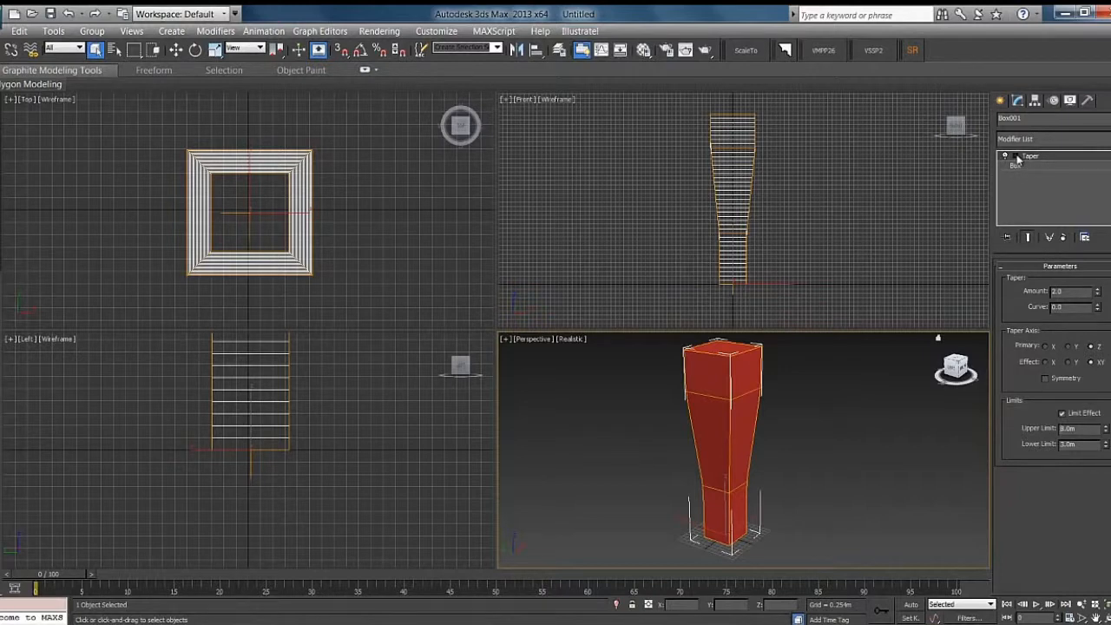
Select the Taper modifier's Center sub-object and move it along the height of the tapered box
{"action": "left_click", "coordinate": [1017, 156]}
{"action": "left_click", "coordinate": [1036, 175]}
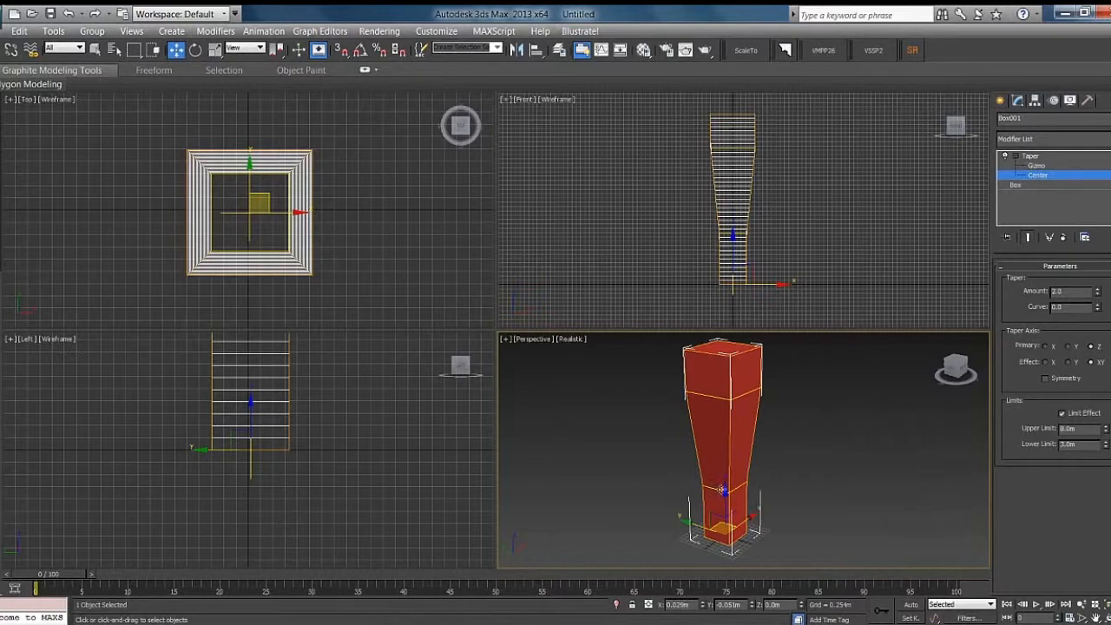
{"action": "mouse_move", "coordinate": [722, 492]}
{"action": "left_mouse_down"}
{"action": "mouse_move", "coordinate": [723, 455]}
{"action": "mouse_move", "coordinate": [734, 514]}
{"action": "mouse_move", "coordinate": [729, 488]}
{"action": "left_mouse_up"}
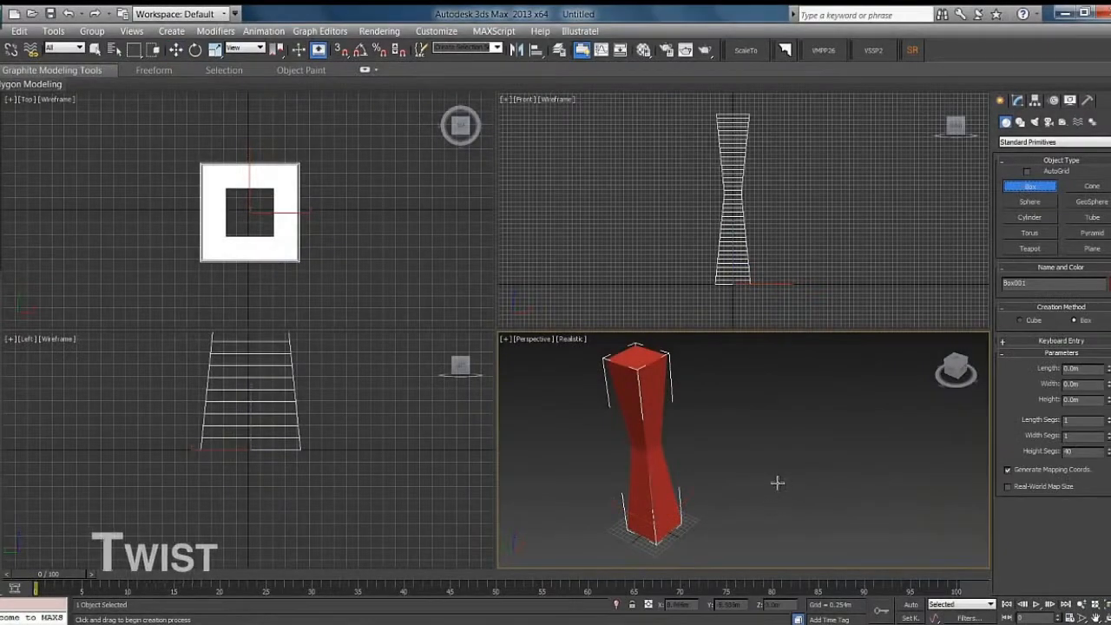
Create a second box beside the tapered one with length 1 m, width 1 m and height 10 m
{"action": "left_click_drag", "start_coordinate": [775, 480], "coordinate": [783, 517]}
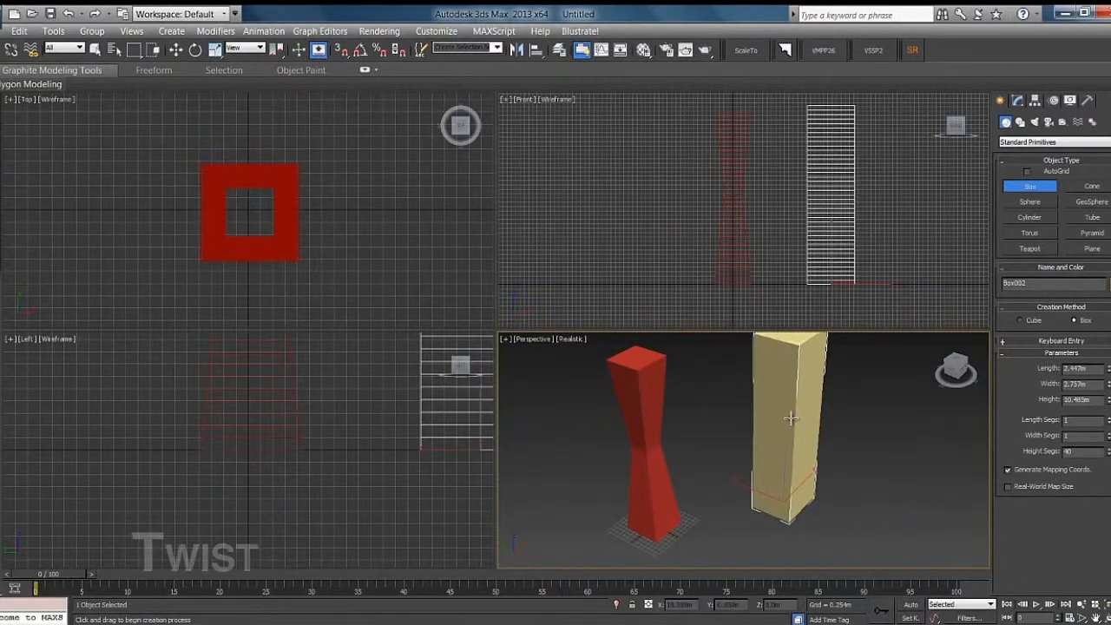
{"action": "middle_click_drag", "start_coordinate": [787, 350], "coordinate": [776, 442]}
{"action": "double_click", "coordinate": [1096, 368]}
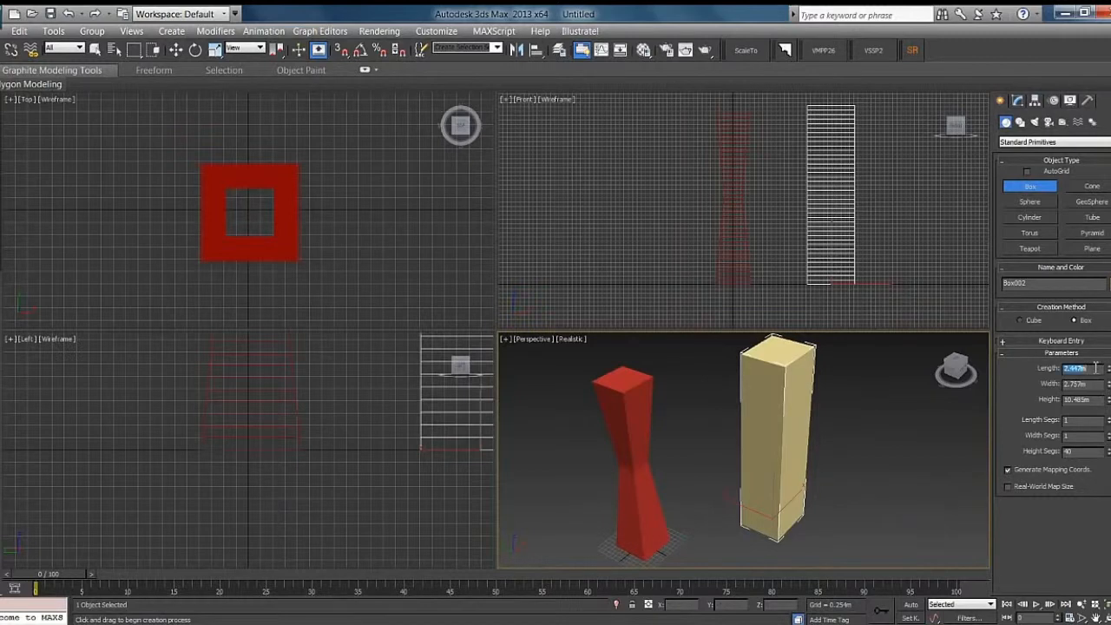
{"action": "type", "text": "1"}
{"action": "key", "text": "Tab"}
{"action": "type", "text": "1"}
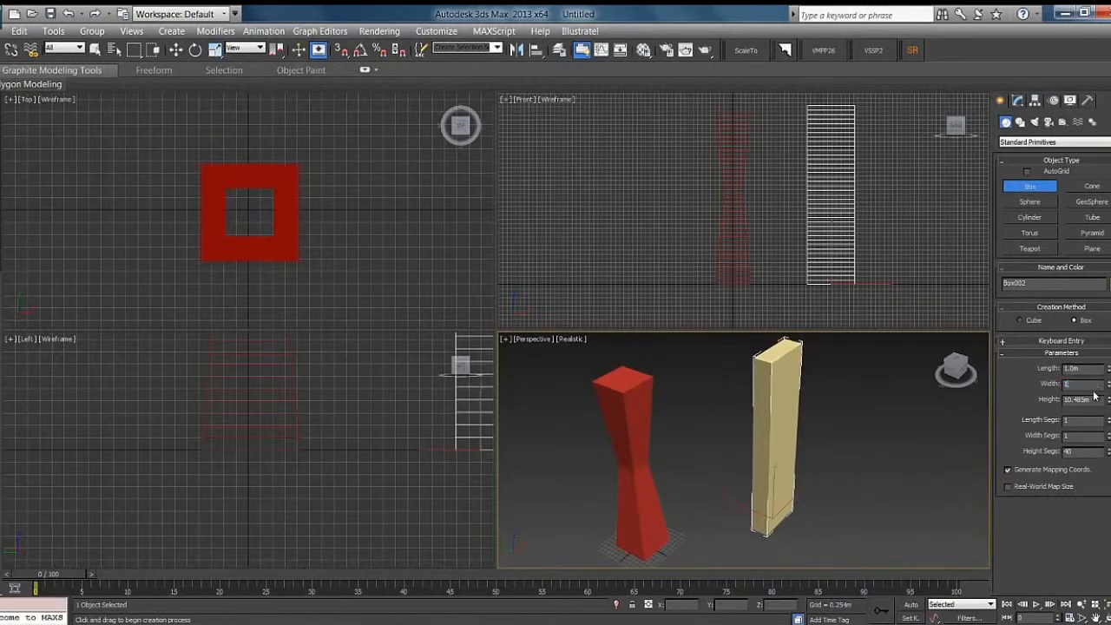
{"action": "key", "text": "Tab"}
{"action": "type", "text": "1"}
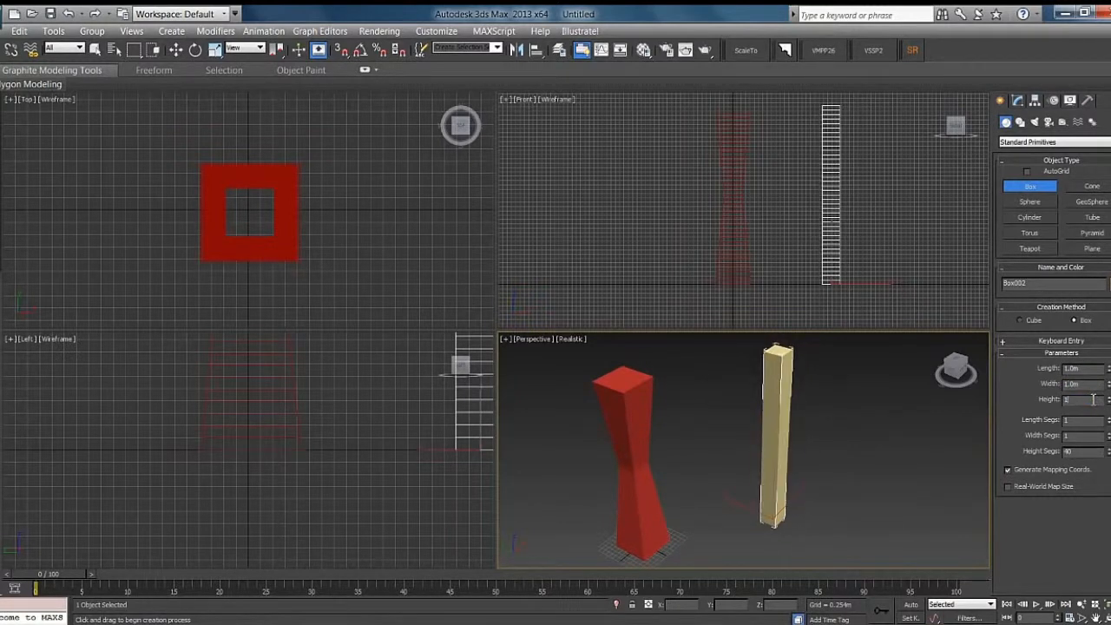
{"action": "type", "text": "0"}
{"action": "key", "text": "Return"}
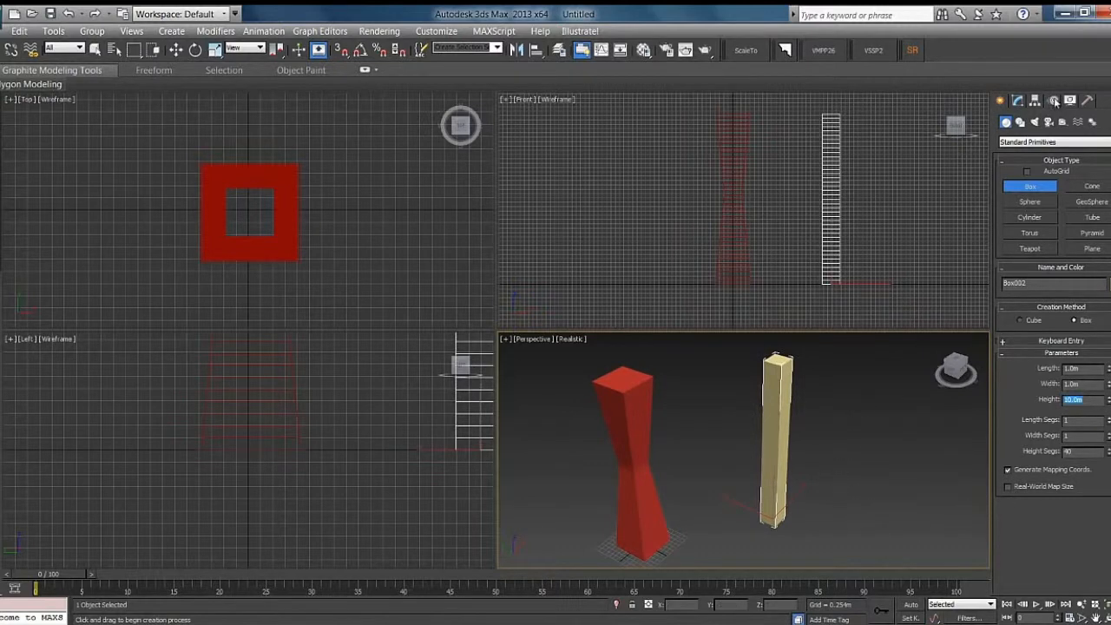
Add a Twist modifier to the new box
{"action": "left_click", "coordinate": [1018, 100]}
{"action": "left_click", "coordinate": [1053, 139]}
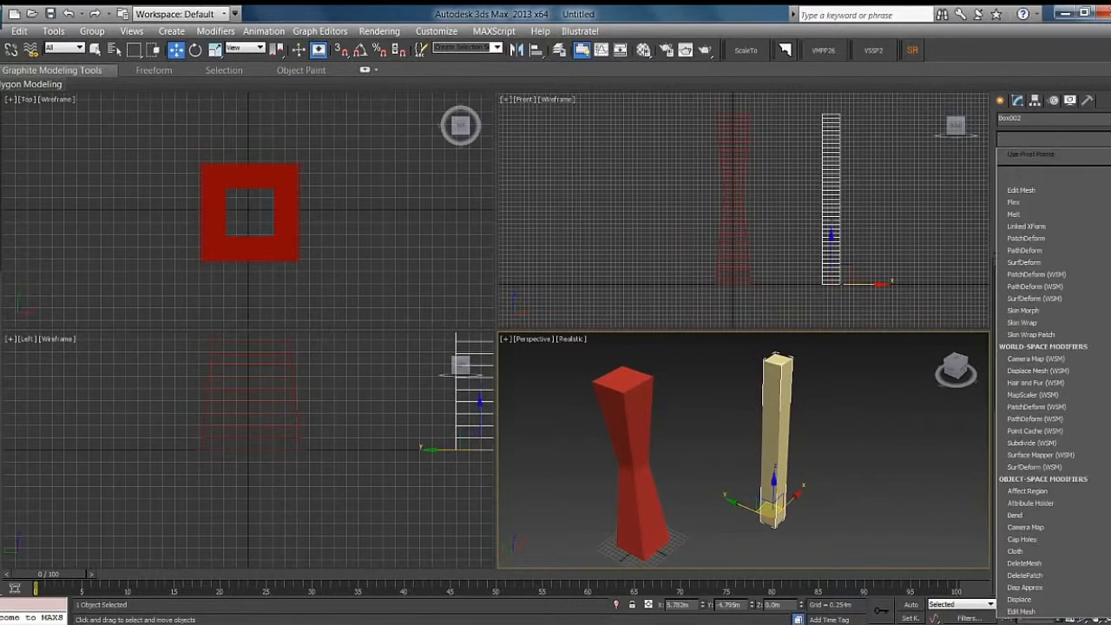
{"action": "type", "text": "t"}
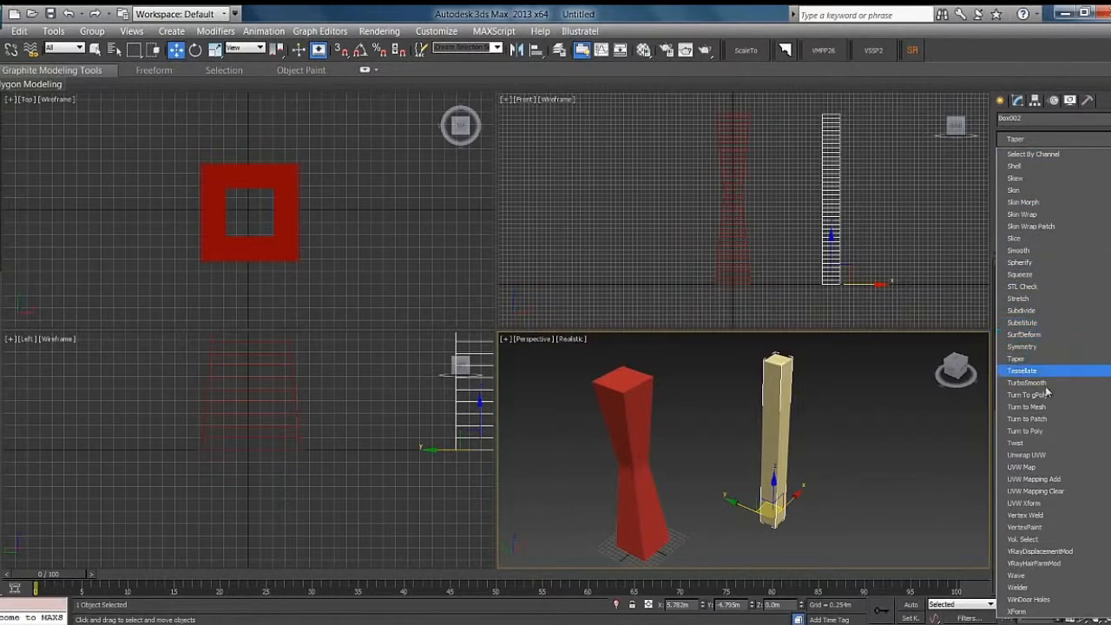
{"action": "left_click", "coordinate": [1028, 443]}
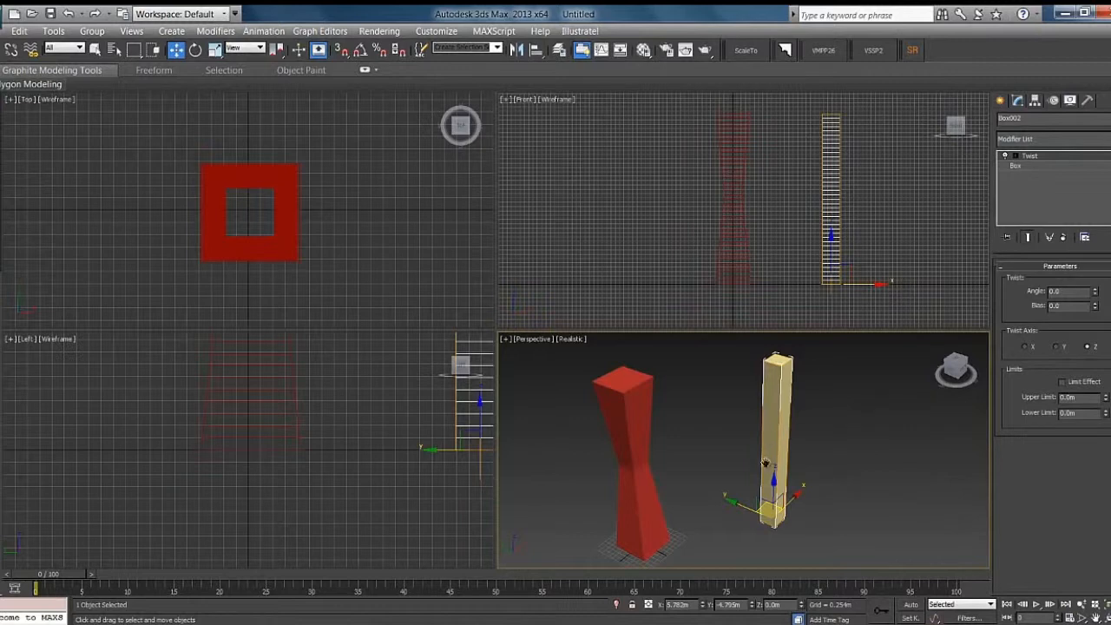
Set the twist angle of the new box to 400
{"action": "middle_click_drag", "start_coordinate": [765, 462], "coordinate": [773, 467]}
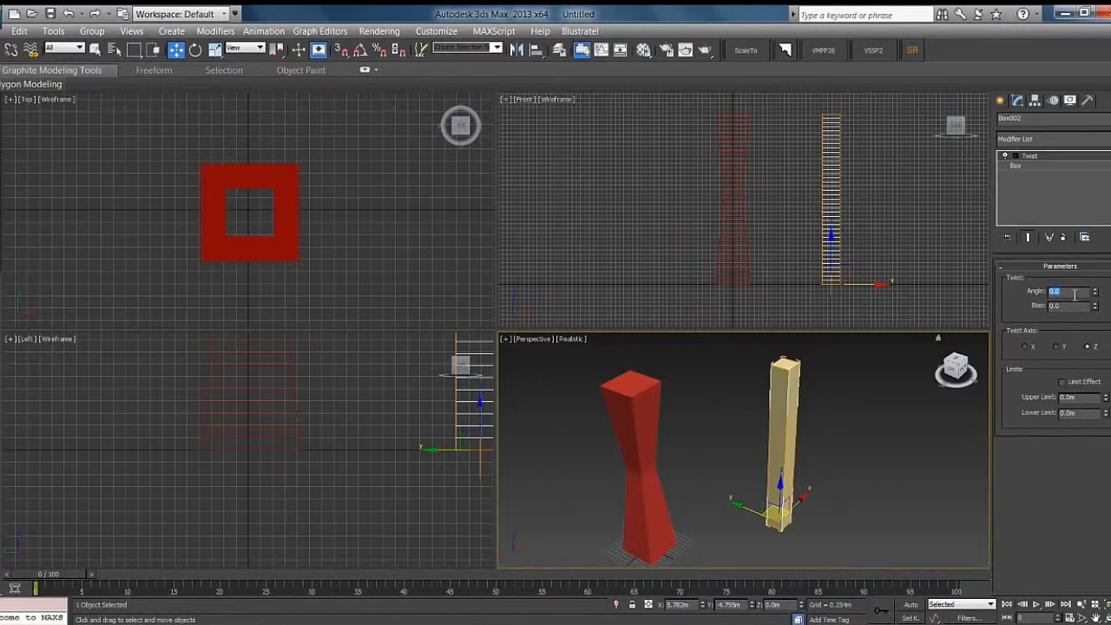
{"action": "type", "text": "0"}
{"action": "key", "text": "Return"}
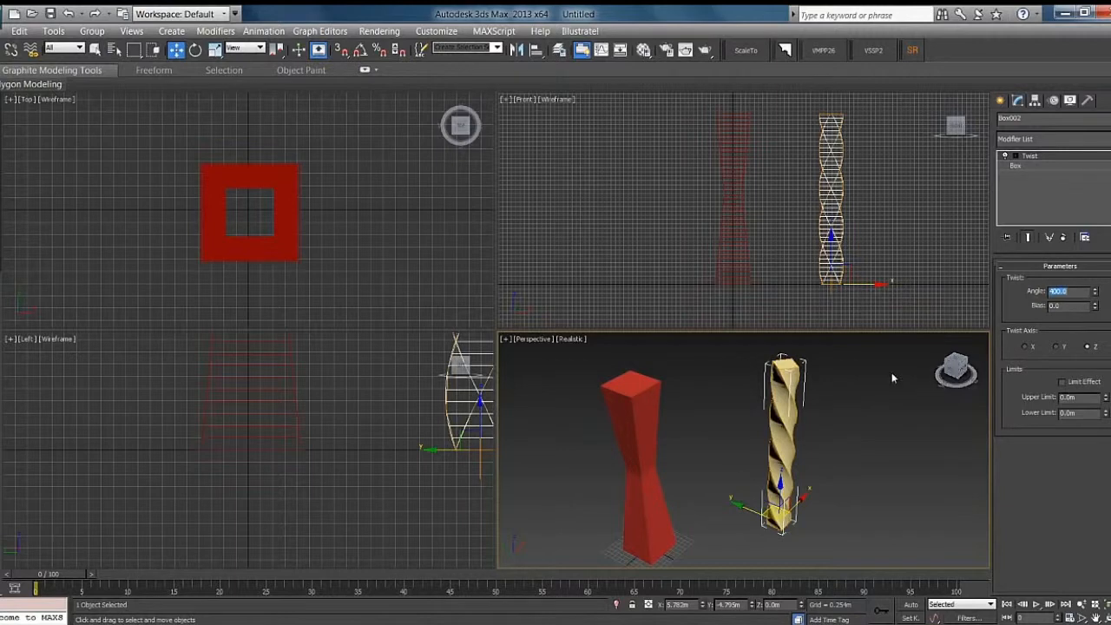
Increase the twist angle around the Z axis to about 626.5
{"action": "middle_click_drag", "start_coordinate": [841, 483], "coordinate": [772, 476], "text": "alt"}
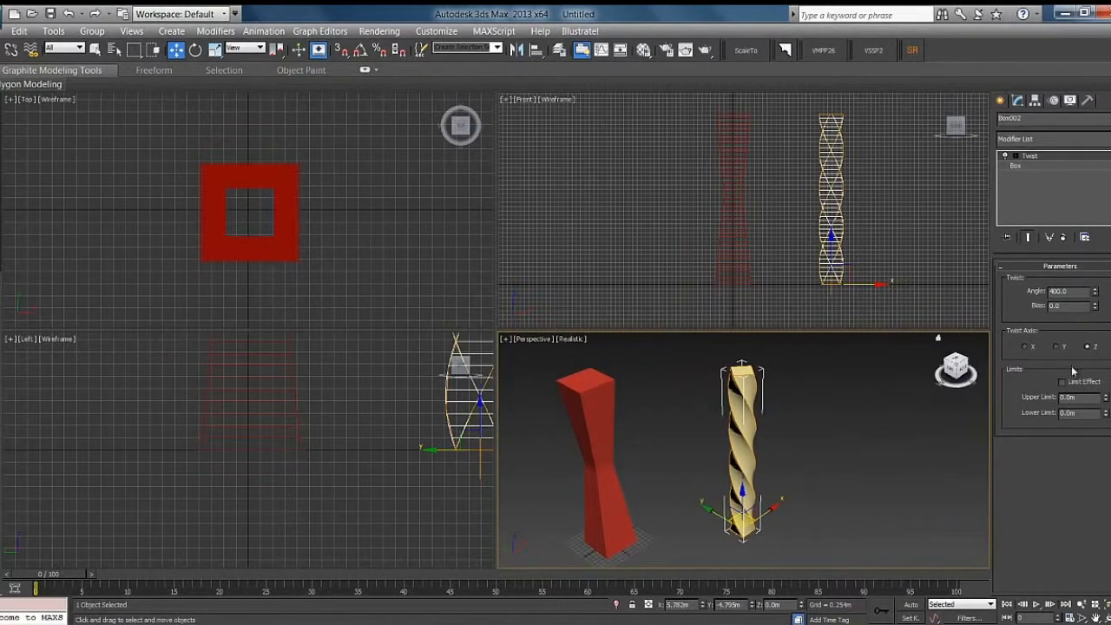
{"action": "middle_click_drag", "start_coordinate": [744, 467], "coordinate": [735, 460], "text": "alt"}
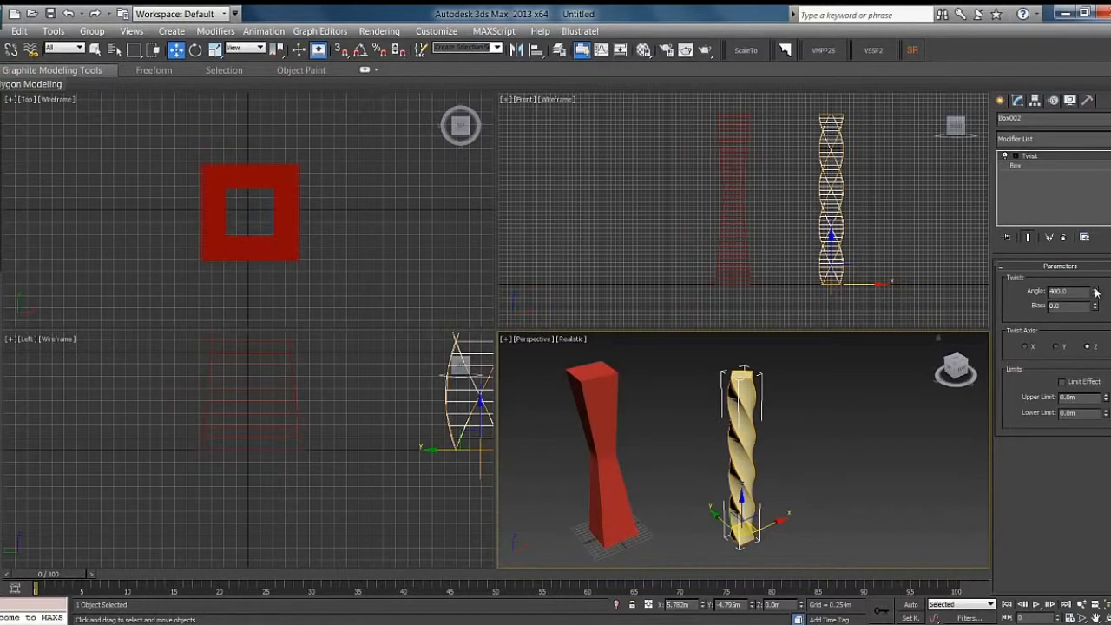
{"action": "left_click_drag", "start_coordinate": [1095, 292], "coordinate": [1084, 26]}
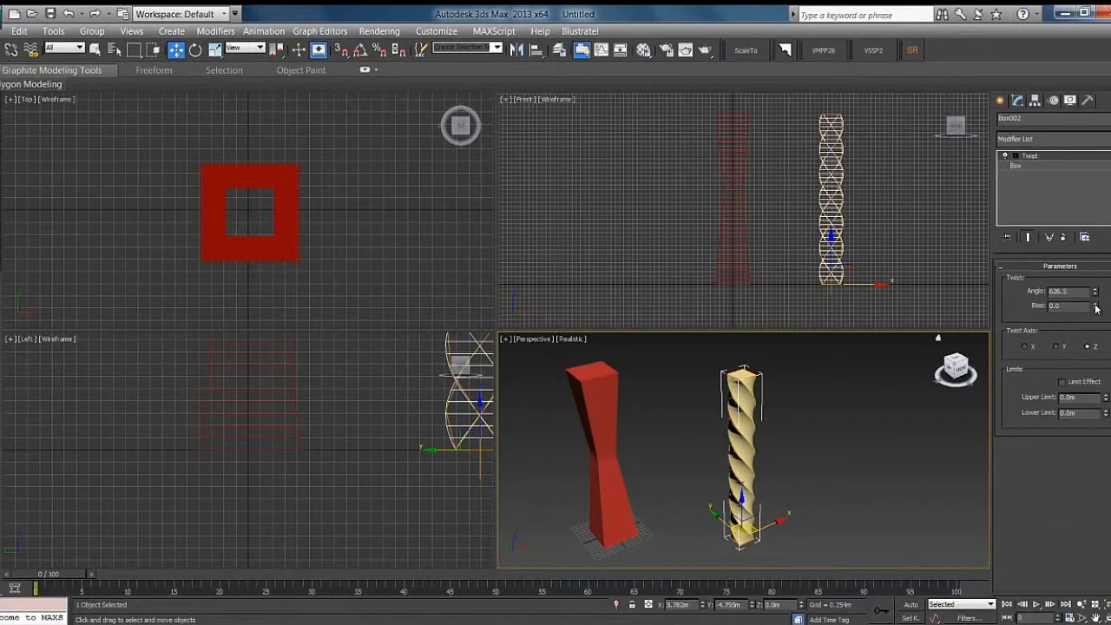
Try a positive twist bias on the box and then a bias of -30
{"action": "left_click_drag", "start_coordinate": [1095, 308], "coordinate": [754, 448]}
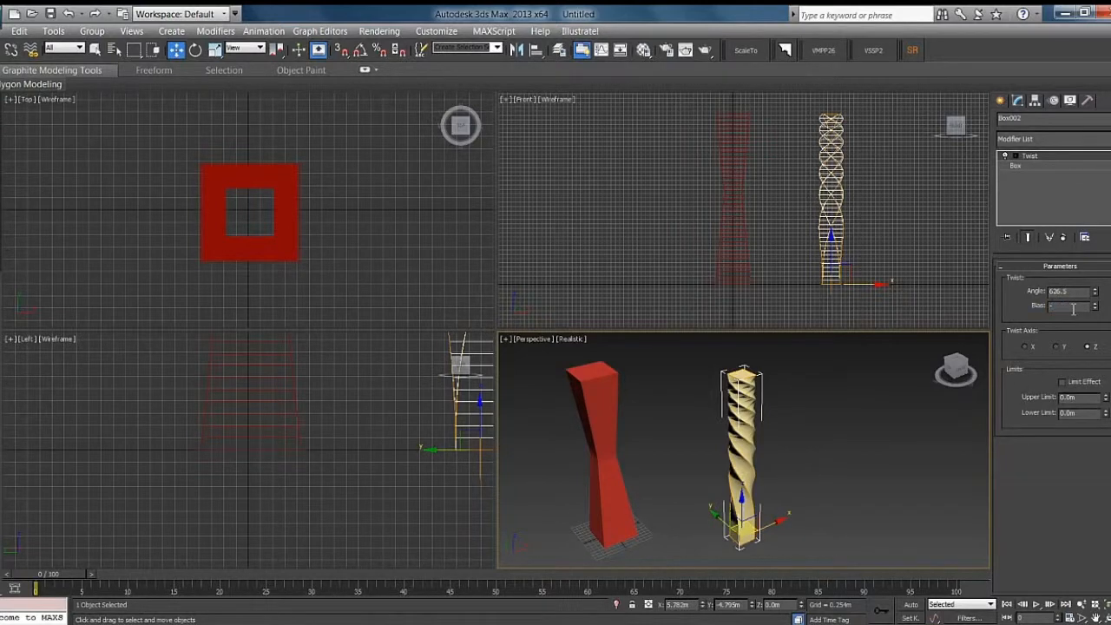
{"action": "key", "text": "Return"}
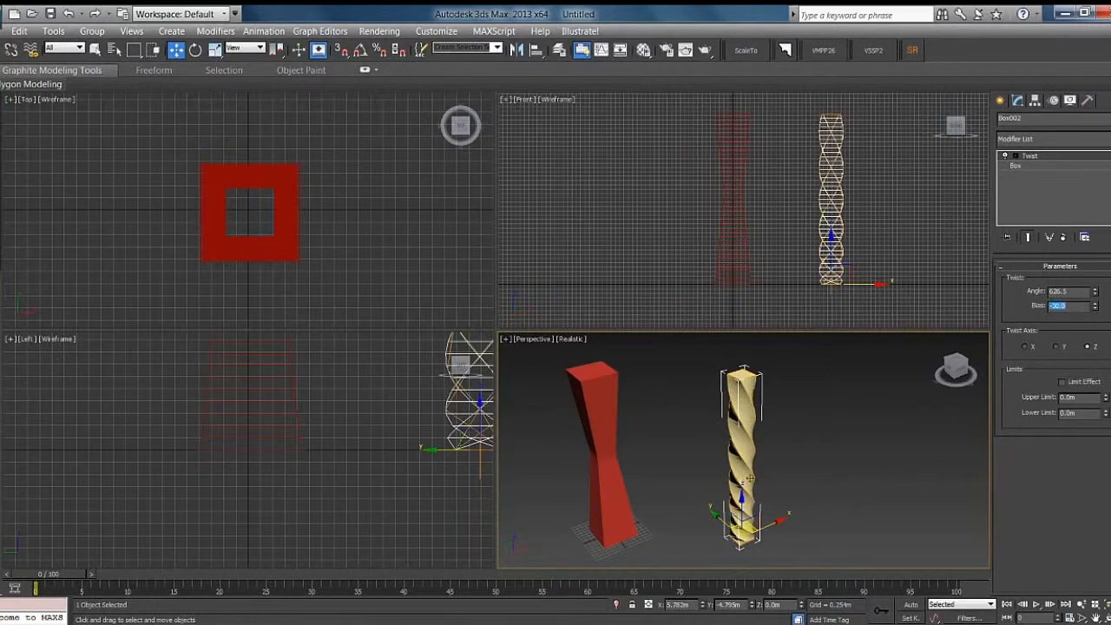
{"action": "mouse_move", "coordinate": [763, 471]}
{"action": "middle_mouse_down", "text": "alt"}
{"action": "mouse_move", "coordinate": [751, 499]}
{"action": "mouse_move", "coordinate": [756, 487]}
{"action": "mouse_move", "coordinate": [740, 489]}
{"action": "mouse_move", "coordinate": [754, 488]}
{"action": "middle_mouse_up", "text": "alt"}
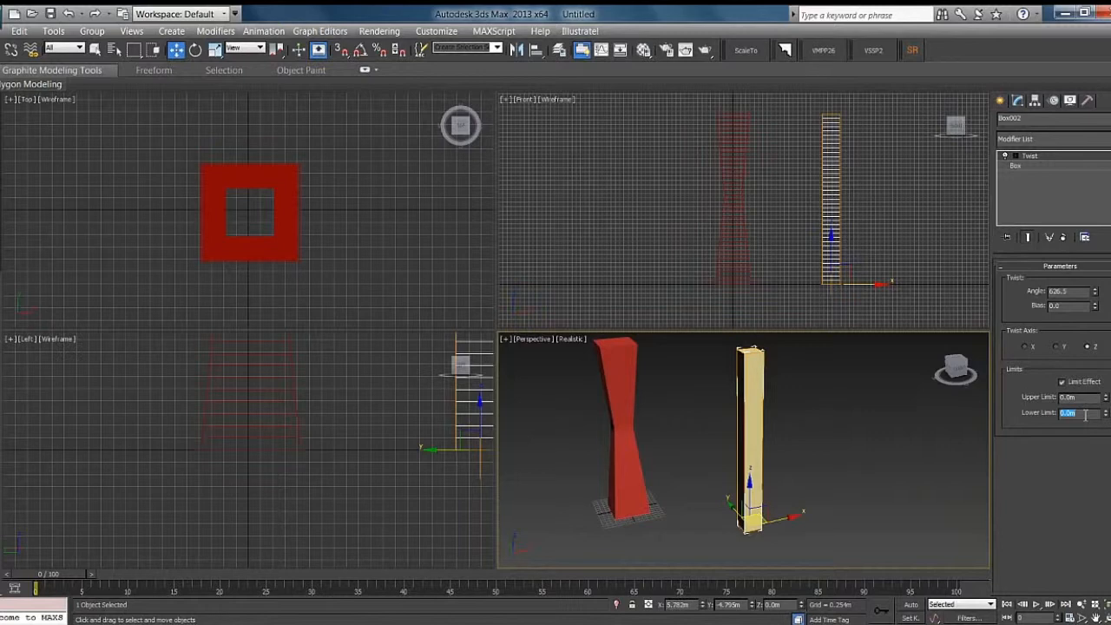
Limit the twist effect with a lower limit of 3 m and an upper limit of 8 m, and increase the twist angle
{"action": "key", "text": "Return"}
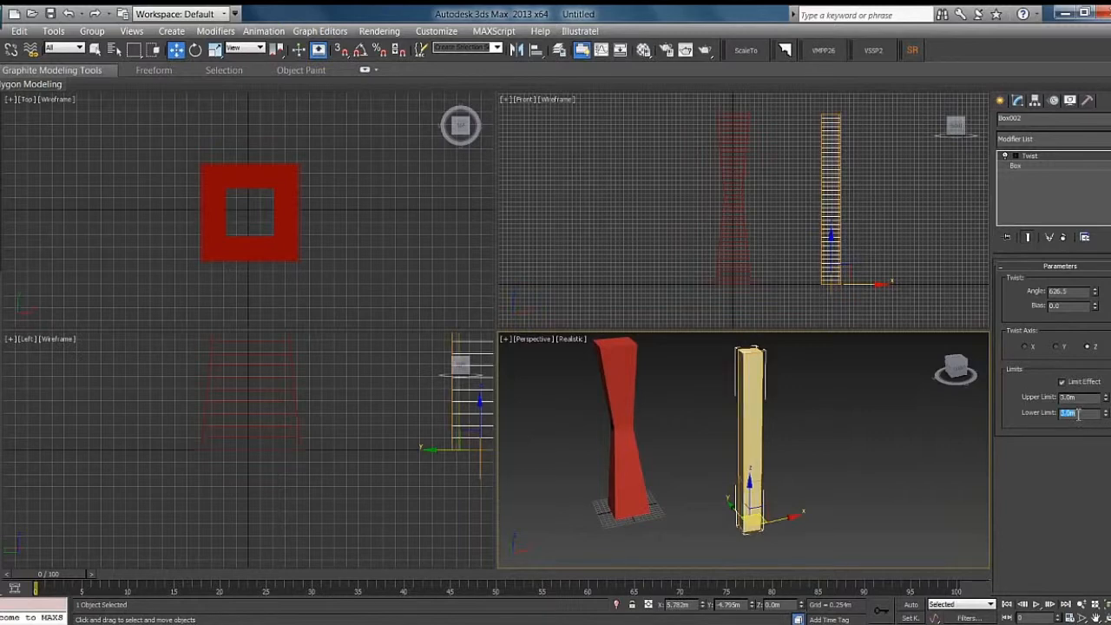
{"action": "left_click", "coordinate": [1081, 398]}
{"action": "type", "text": "8"}
{"action": "key", "text": "Return"}
{"action": "mouse_move", "coordinate": [800, 446]}
{"action": "middle_mouse_down", "text": "alt"}
{"action": "mouse_move", "coordinate": [706, 421]}
{"action": "mouse_move", "coordinate": [781, 431]}
{"action": "mouse_move", "coordinate": [782, 447]}
{"action": "middle_mouse_up", "text": "alt"}
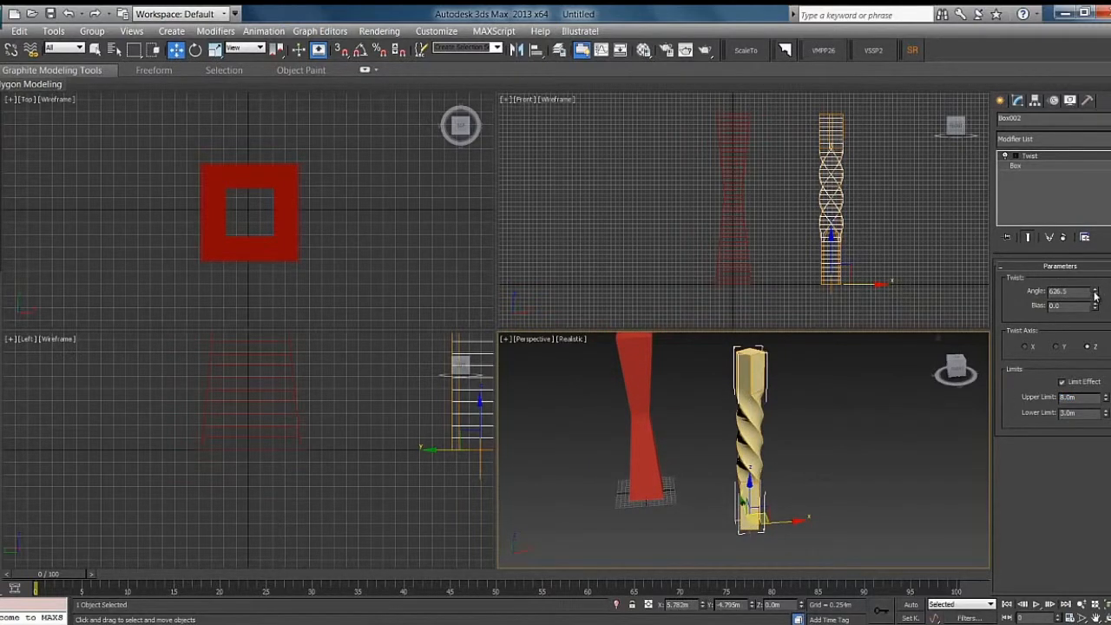
{"action": "left_click_drag", "start_coordinate": [1095, 291], "coordinate": [1095, 258]}
{"action": "middle_click_drag", "start_coordinate": [809, 385], "coordinate": [716, 469], "text": "alt"}
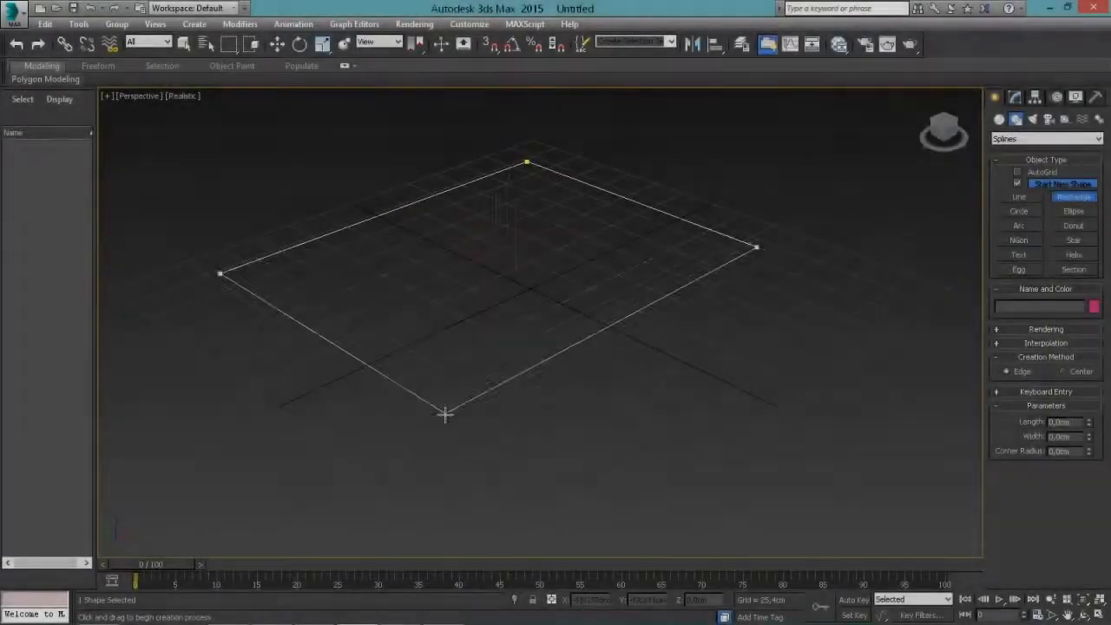
Draw a rectangle spline about 240.9 cm long and 278.8 cm wide on the ground grid in the Perspective view
{"action": "left_click_drag", "start_coordinate": [444, 413], "coordinate": [459, 451]}
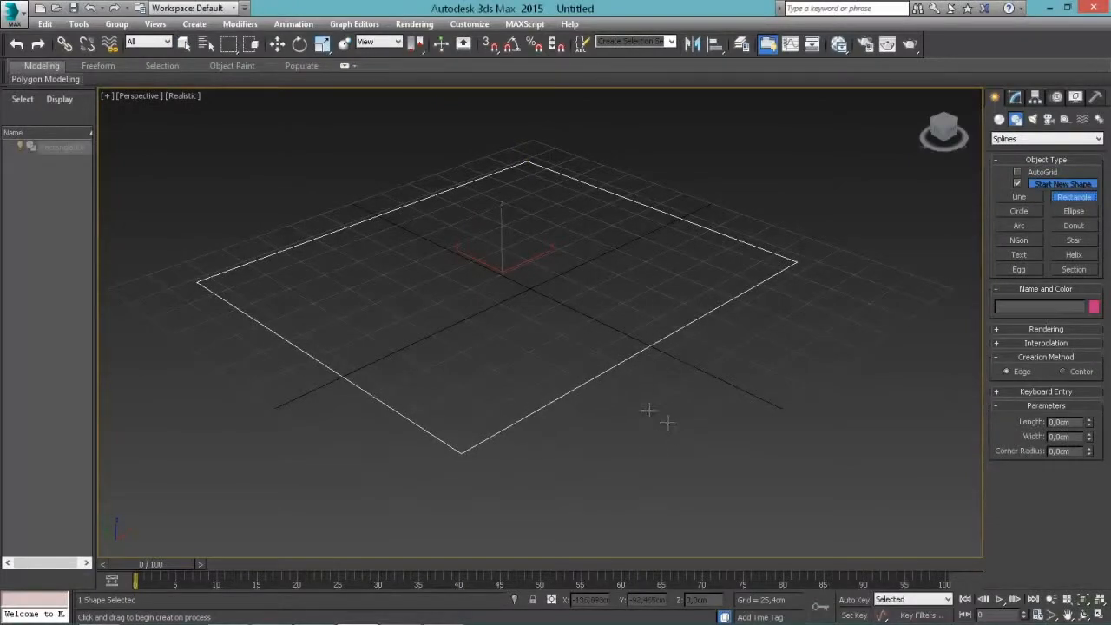
{"action": "middle_click_drag", "start_coordinate": [665, 421], "coordinate": [616, 404]}
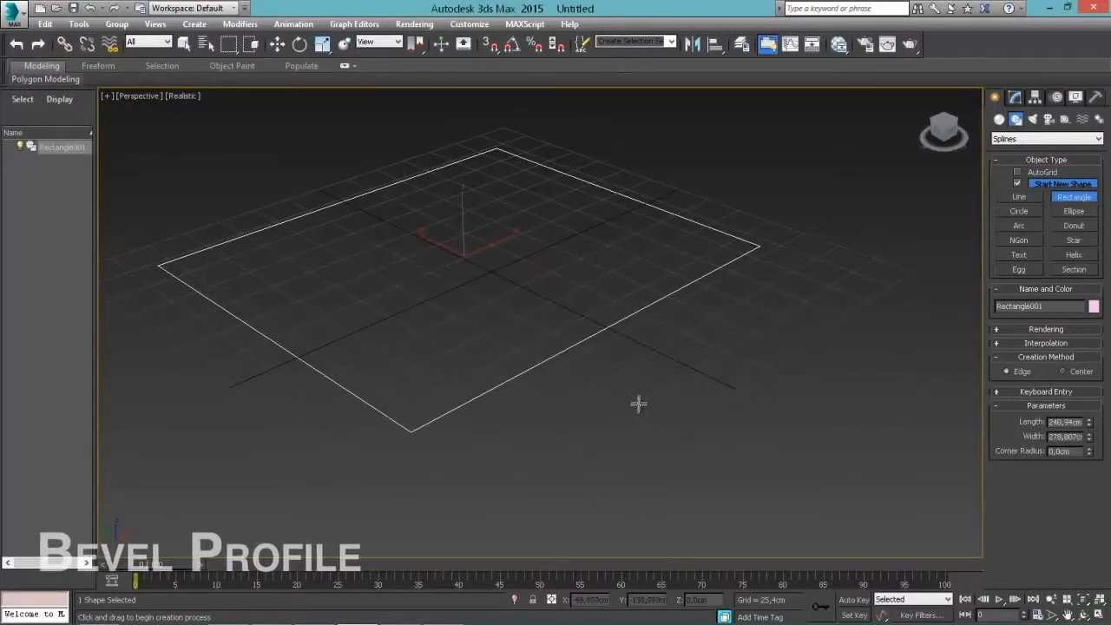
{"action": "middle_click_drag", "start_coordinate": [711, 359], "coordinate": [641, 336], "text": "alt"}
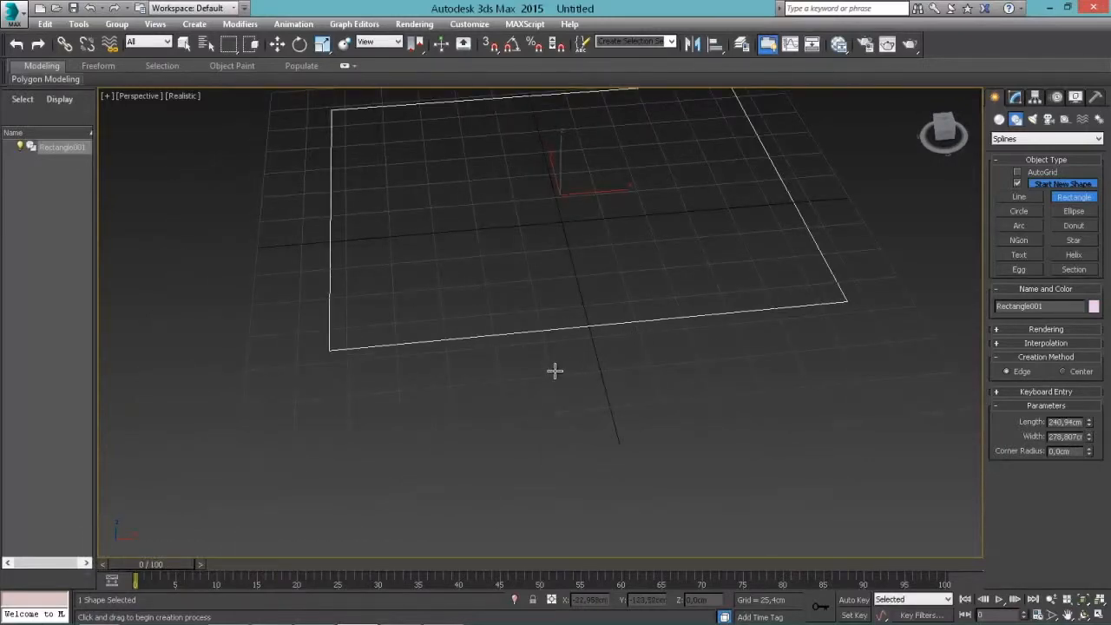
{"action": "middle_click_drag", "start_coordinate": [552, 369], "coordinate": [585, 334]}
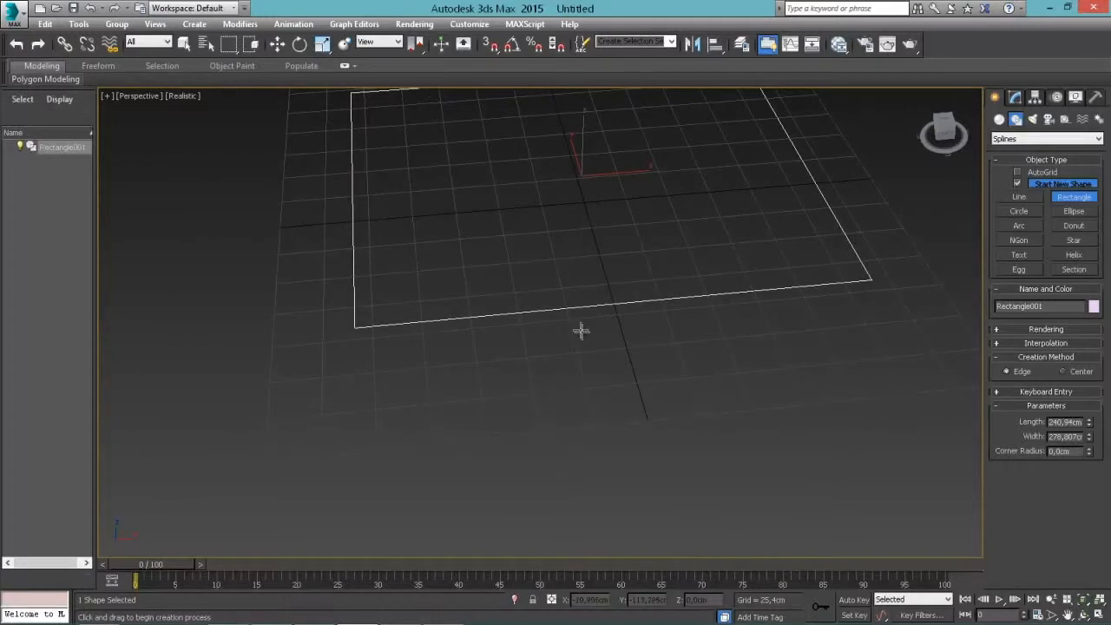
Draw a small closed Line profile beside the rectangle in the Front view, with a straight vertical back and an S-curved front
{"action": "key", "text": "alt+w"}
{"action": "mouse_move", "coordinate": [795, 232]}
{"action": "middle_mouse_down"}
{"action": "mouse_move", "coordinate": [811, 235]}
{"action": "mouse_move", "coordinate": [810, 225]}
{"action": "middle_mouse_up"}
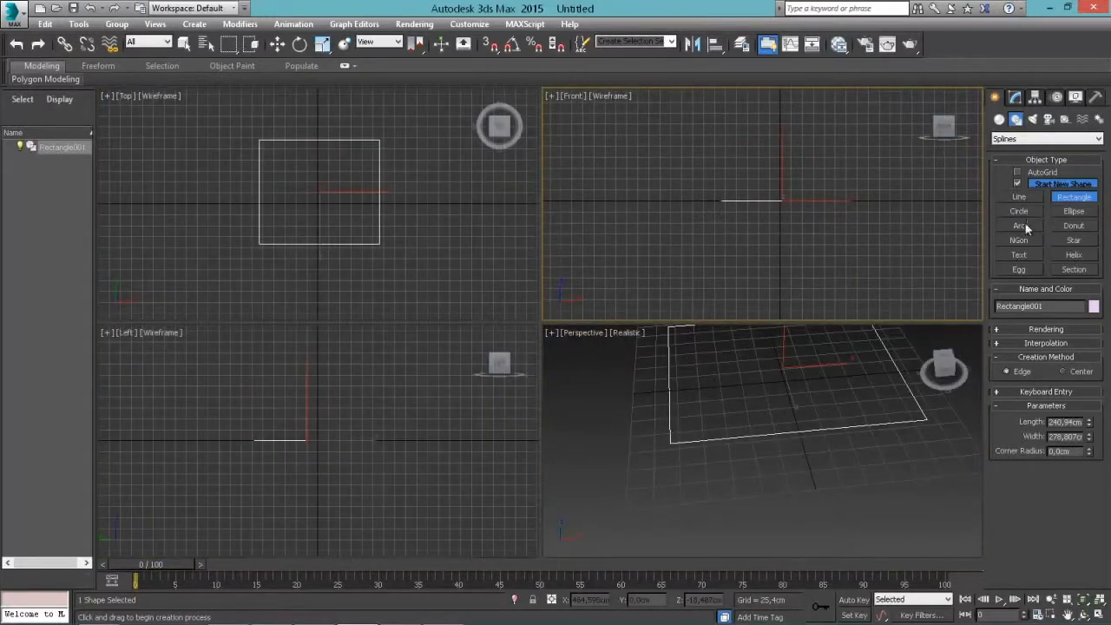
{"action": "left_click", "coordinate": [1020, 198]}
{"action": "middle_click_drag", "start_coordinate": [818, 199], "coordinate": [813, 216]}
{"action": "scroll", "coordinate": [813, 216], "scroll_direction": "up", "scroll_amount": 5}
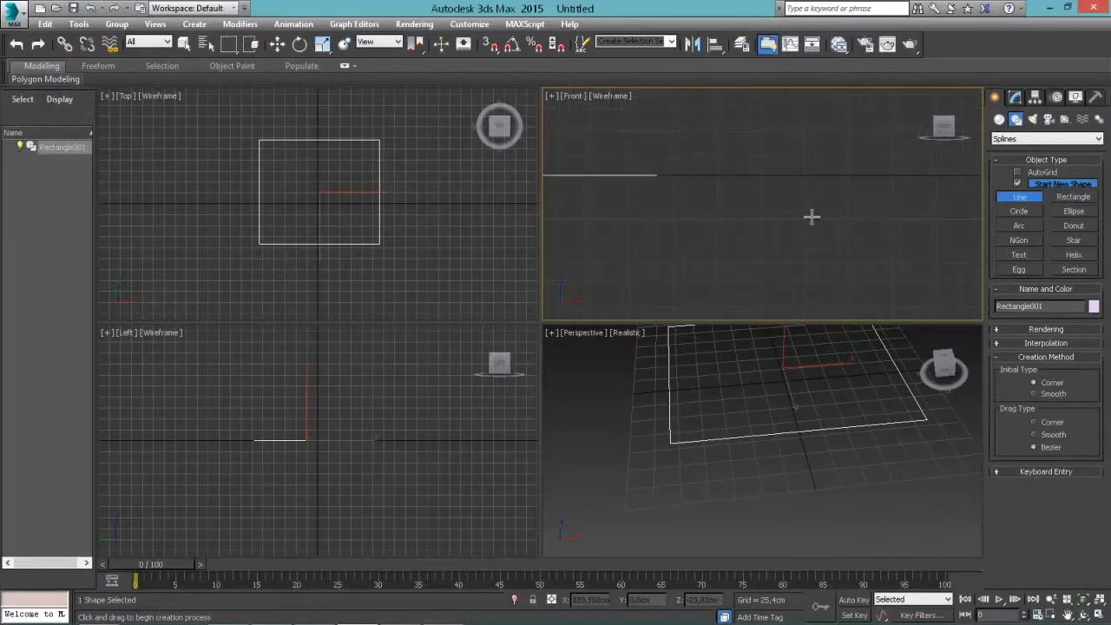
{"action": "left_click", "coordinate": [721, 222]}
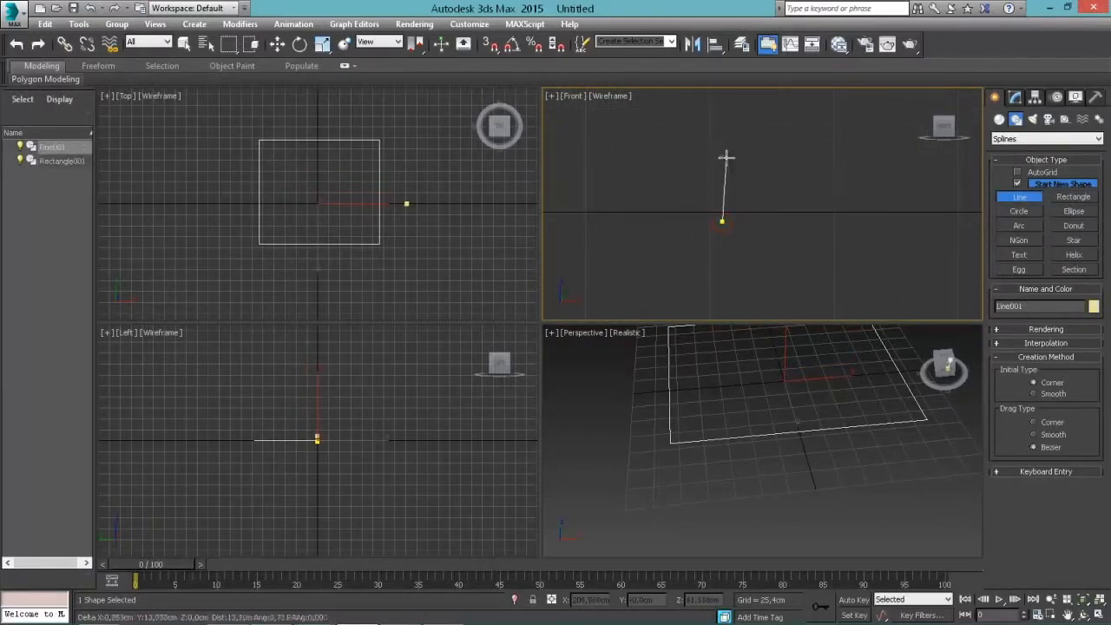
{"action": "left_click", "coordinate": [721, 148]}
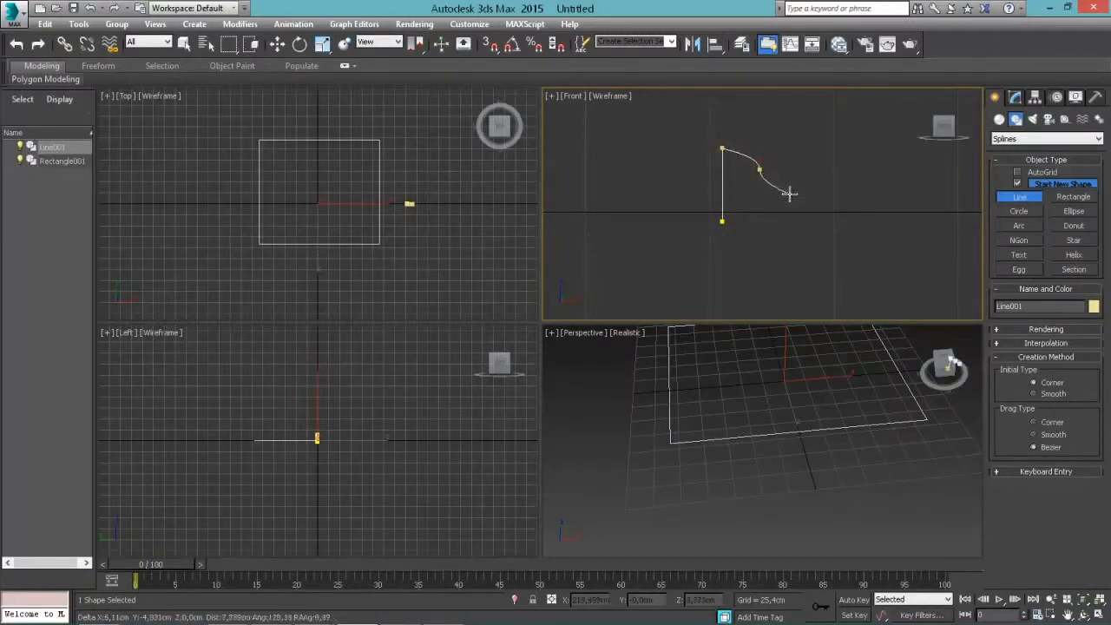
{"action": "mouse_move", "coordinate": [787, 200]}
{"action": "left_mouse_down"}
{"action": "mouse_move", "coordinate": [799, 191]}
{"action": "mouse_move", "coordinate": [803, 200]}
{"action": "left_mouse_up"}
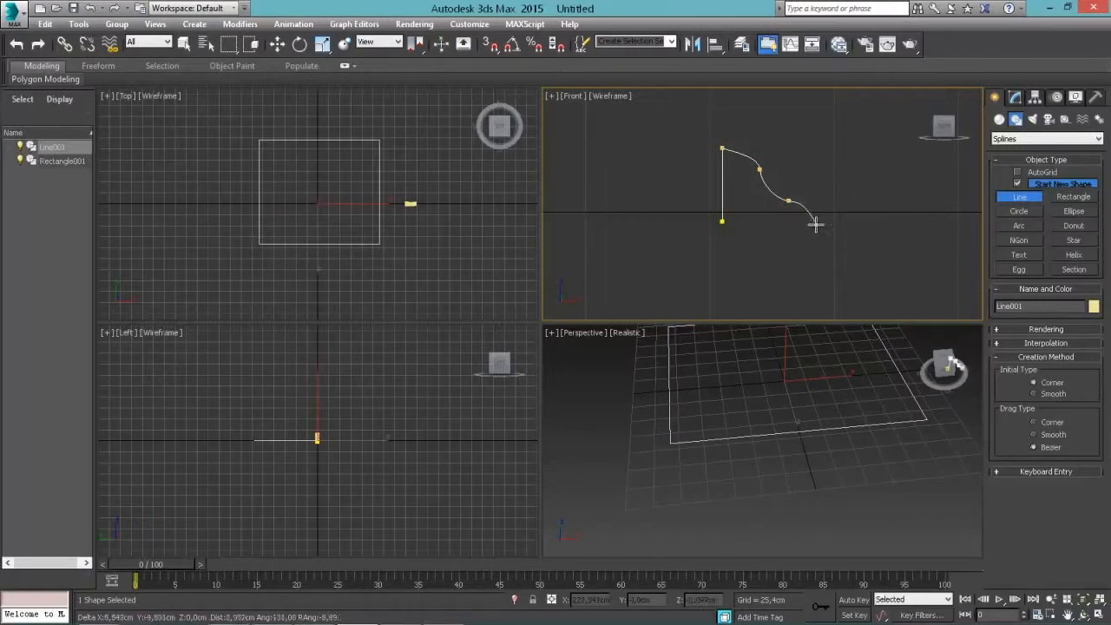
{"action": "left_click", "coordinate": [802, 228]}
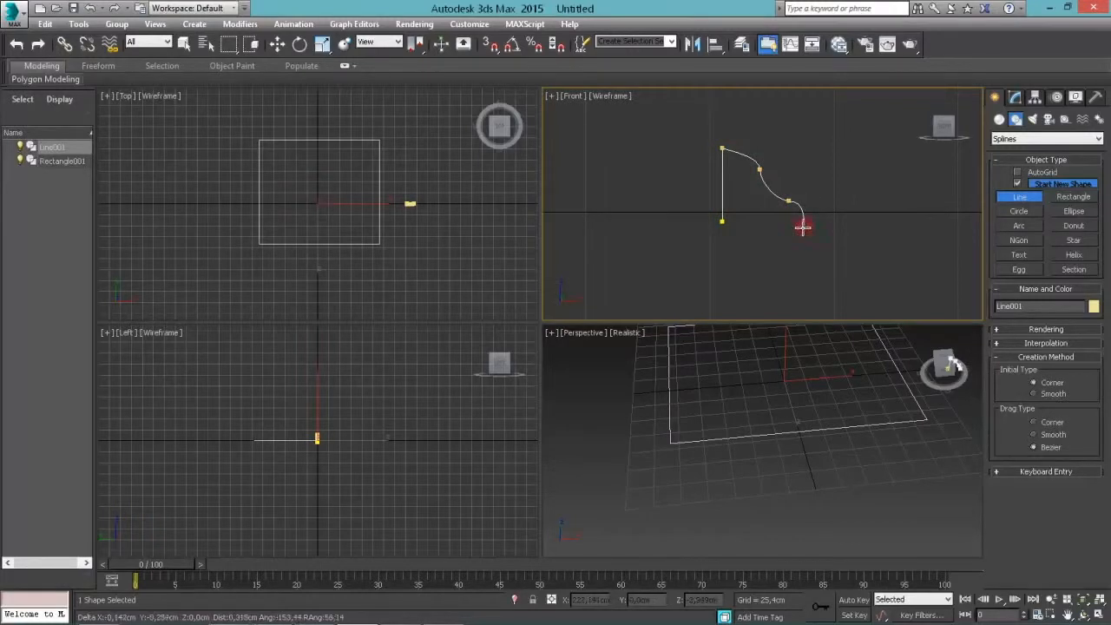
{"action": "left_click", "coordinate": [721, 222]}
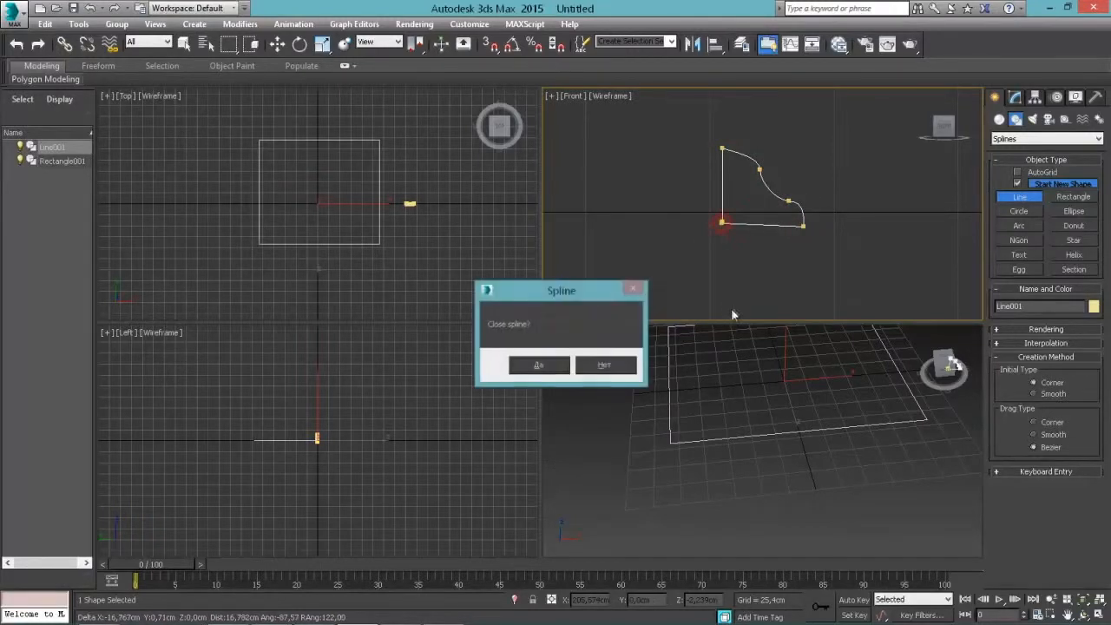
{"action": "left_click", "coordinate": [537, 370]}
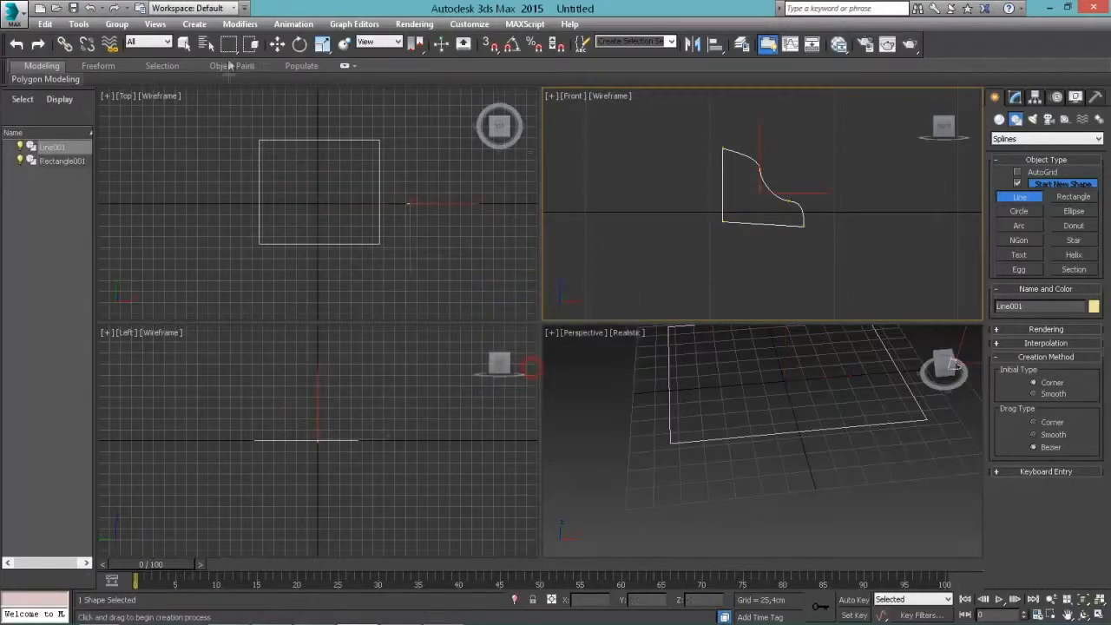
Edit the line profile's vertices and set the bottom vertex at the foot of its S-curve to a Z height of -3 cm
{"action": "key", "text": "w"}
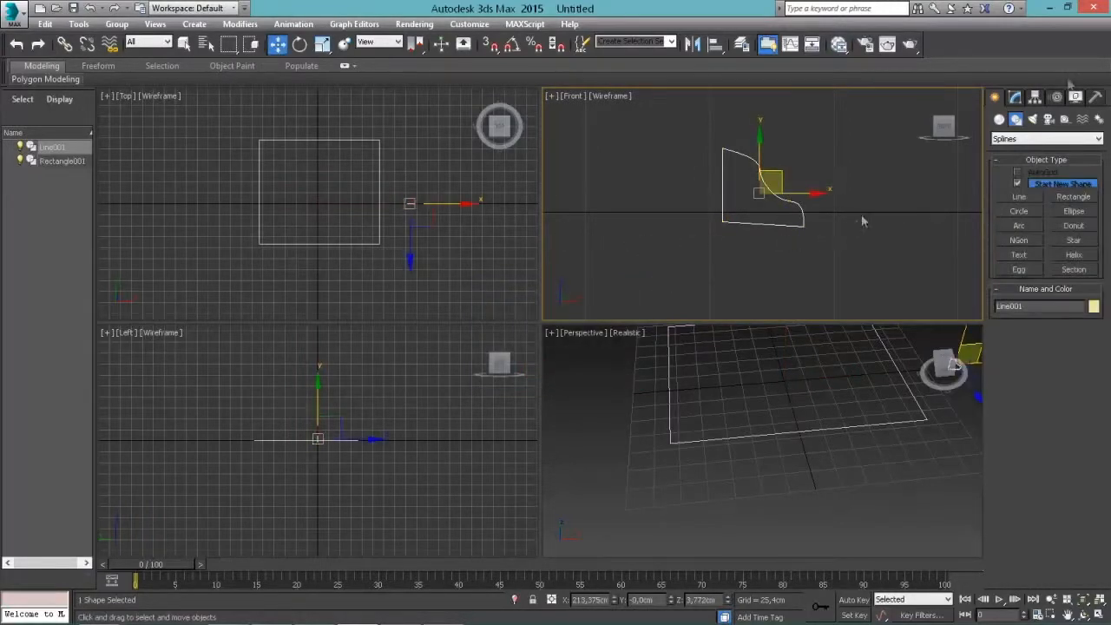
{"action": "left_click", "coordinate": [1017, 97]}
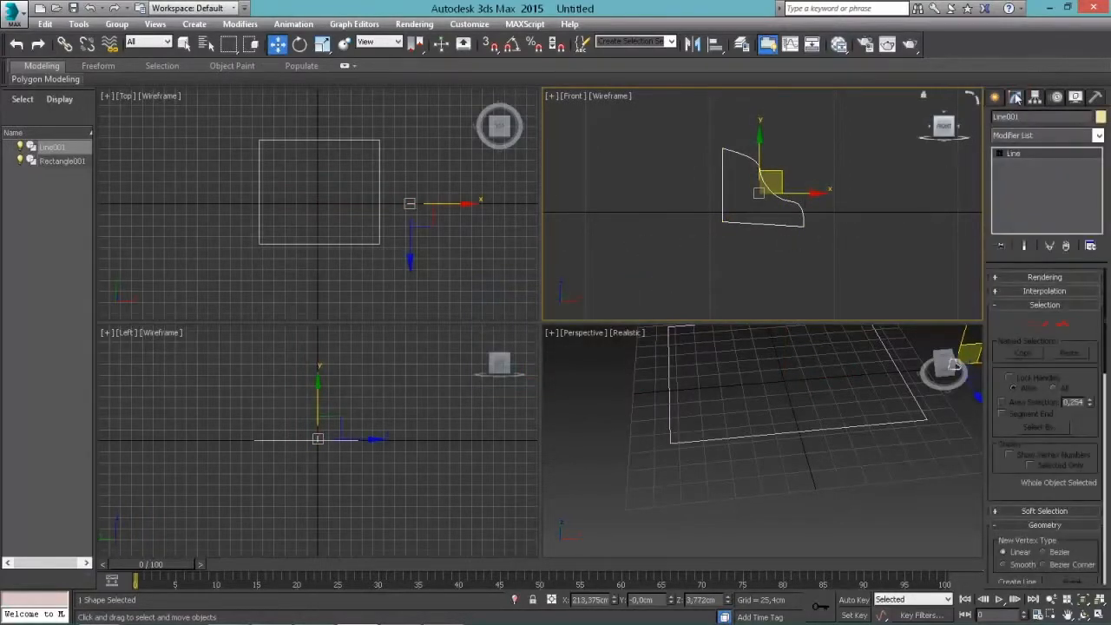
{"action": "left_click", "coordinate": [1029, 323]}
{"action": "scroll", "coordinate": [802, 230], "scroll_direction": "up", "scroll_amount": 4}
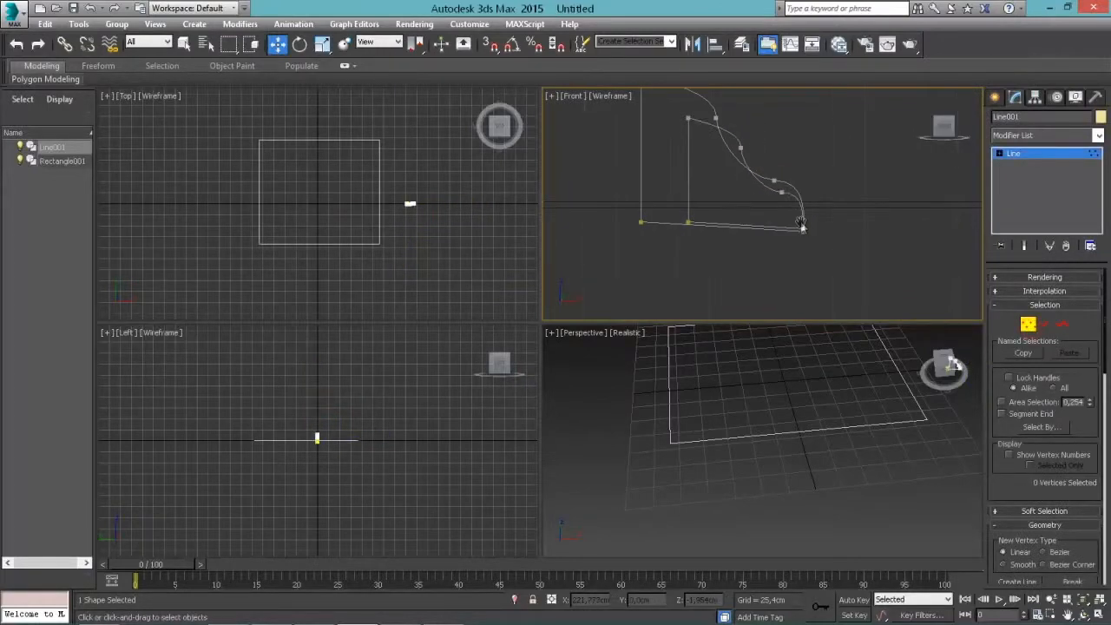
{"action": "left_click", "coordinate": [802, 229]}
{"action": "left_click_drag", "start_coordinate": [802, 229], "coordinate": [660, 230]}
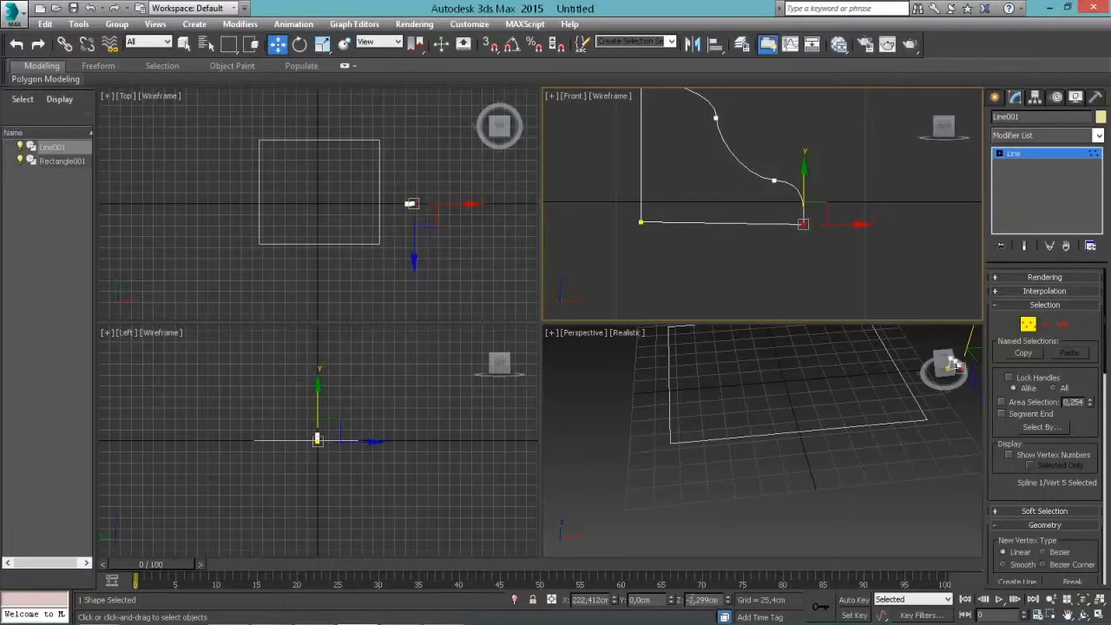
{"action": "left_click_drag", "start_coordinate": [694, 599], "coordinate": [750, 598]}
{"action": "type", "text": "-2"}
Set the profile's bottom vertex on the straight vertical back to a Z height of -3 cm to level the base
{"action": "left_click", "coordinate": [640, 223]}
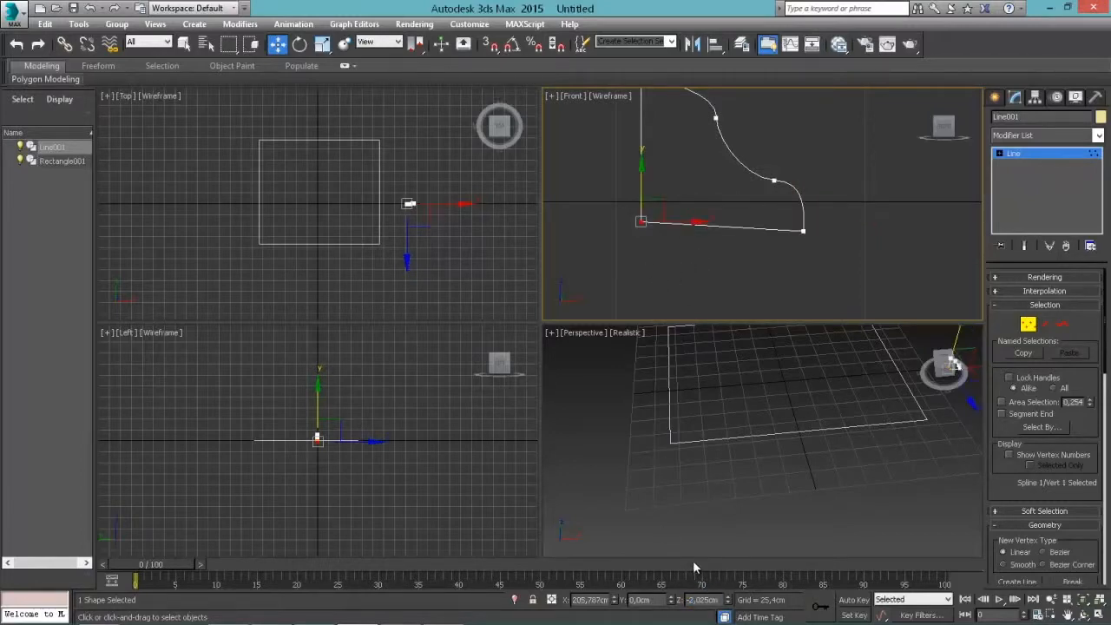
{"action": "type", "text": "-3"}
{"action": "key", "text": "Return"}
{"action": "scroll", "coordinate": [695, 231], "scroll_direction": "down", "scroll_amount": 6}
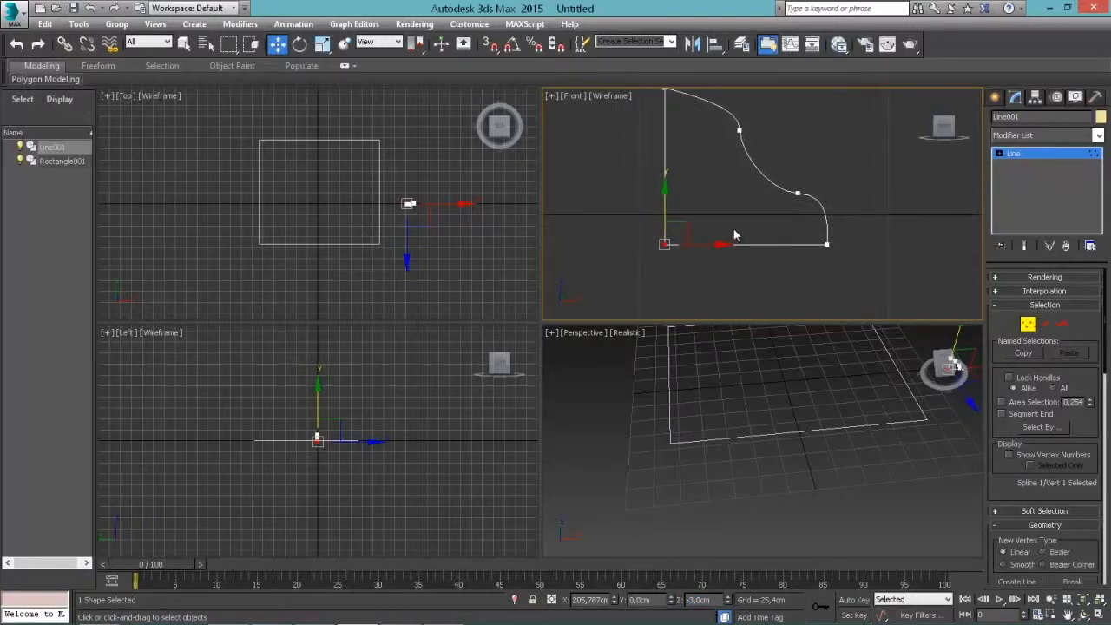
{"action": "middle_click_drag", "start_coordinate": [716, 182], "coordinate": [744, 206]}
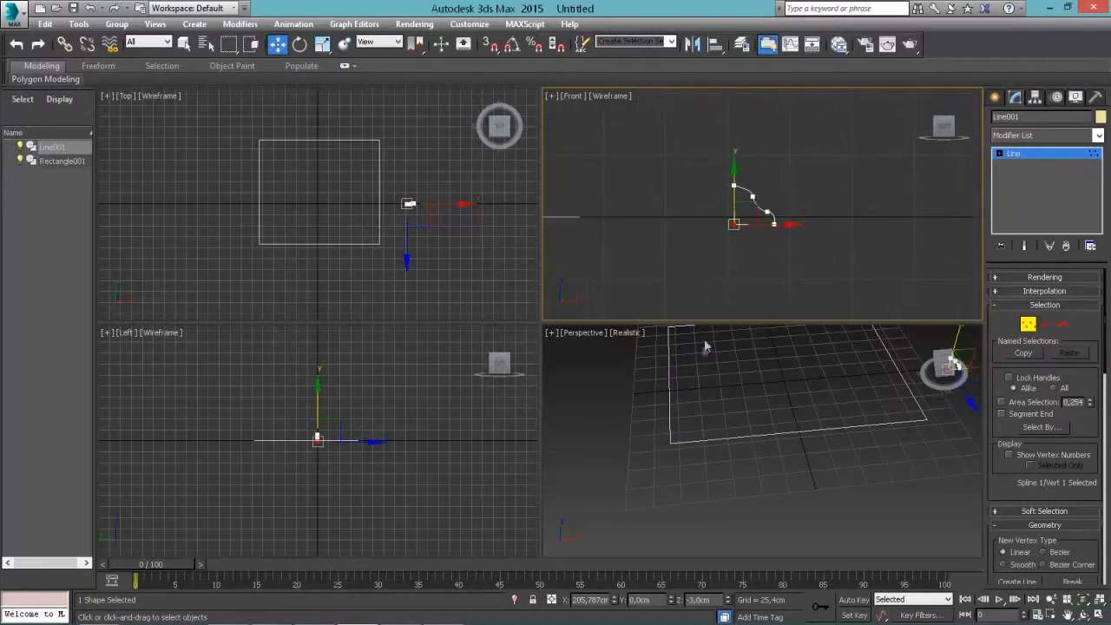
Finish editing the profile's vertices and apply the Bevel Profile modifier to the rectangle
{"action": "right_click", "coordinate": [678, 404]}
{"action": "middle_click_drag", "start_coordinate": [769, 410], "coordinate": [696, 478]}
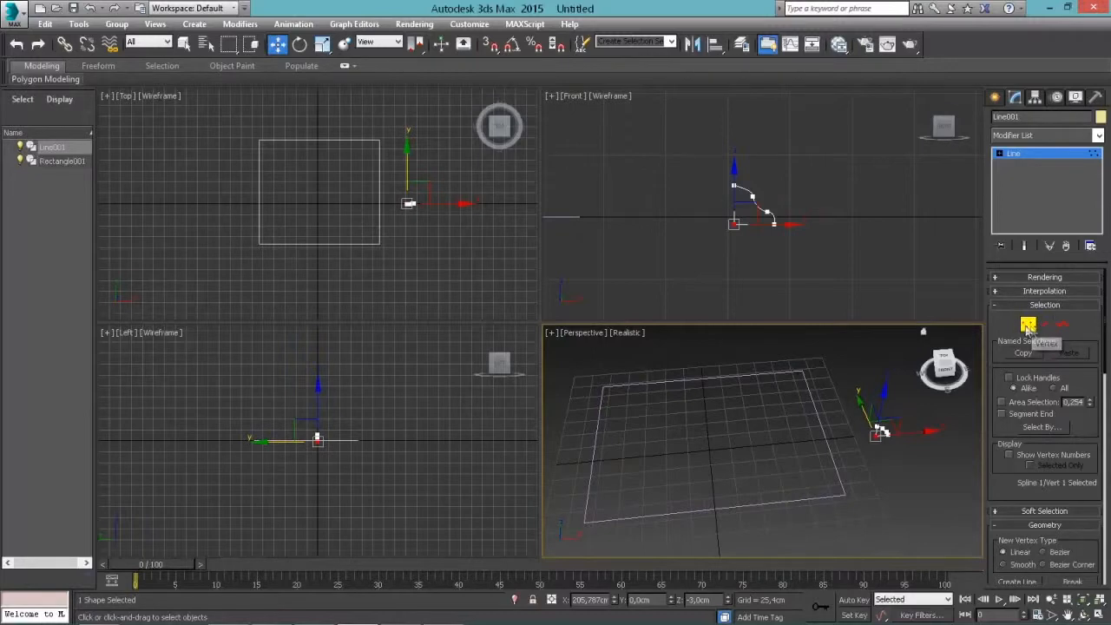
{"action": "left_click", "coordinate": [1028, 325]}
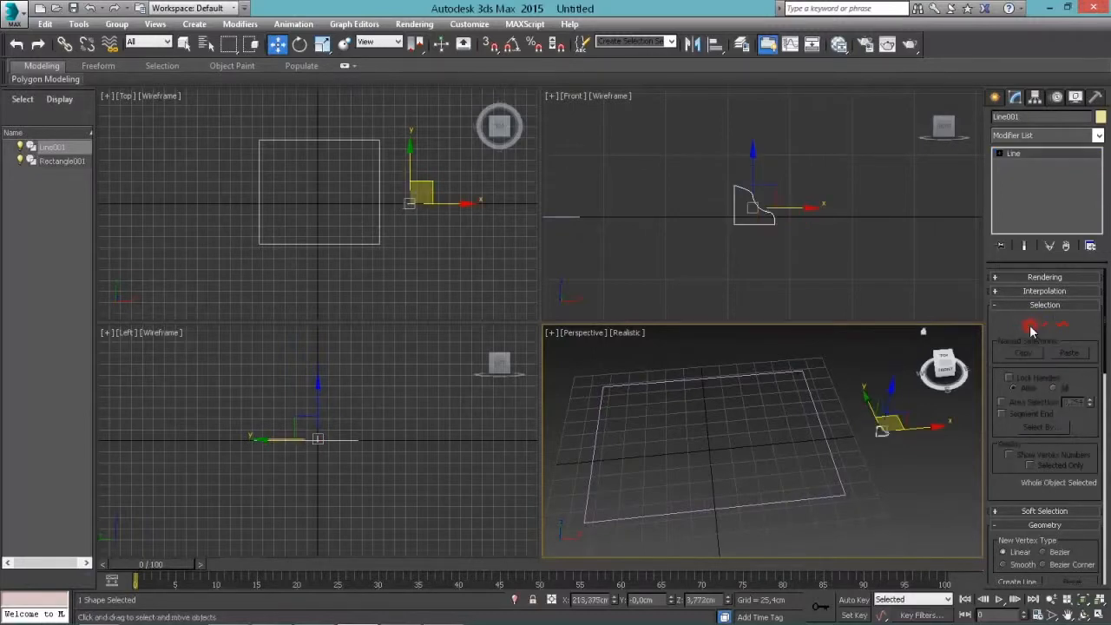
{"action": "left_click", "coordinate": [814, 405]}
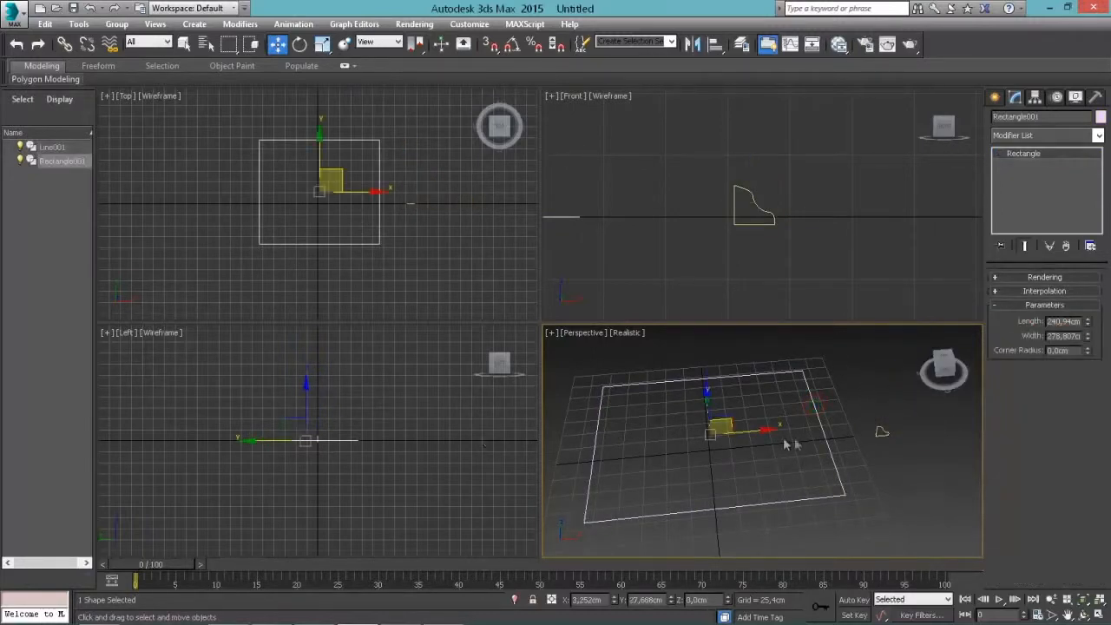
{"action": "left_click", "coordinate": [1039, 136]}
{"action": "left_click", "coordinate": [1024, 171]}
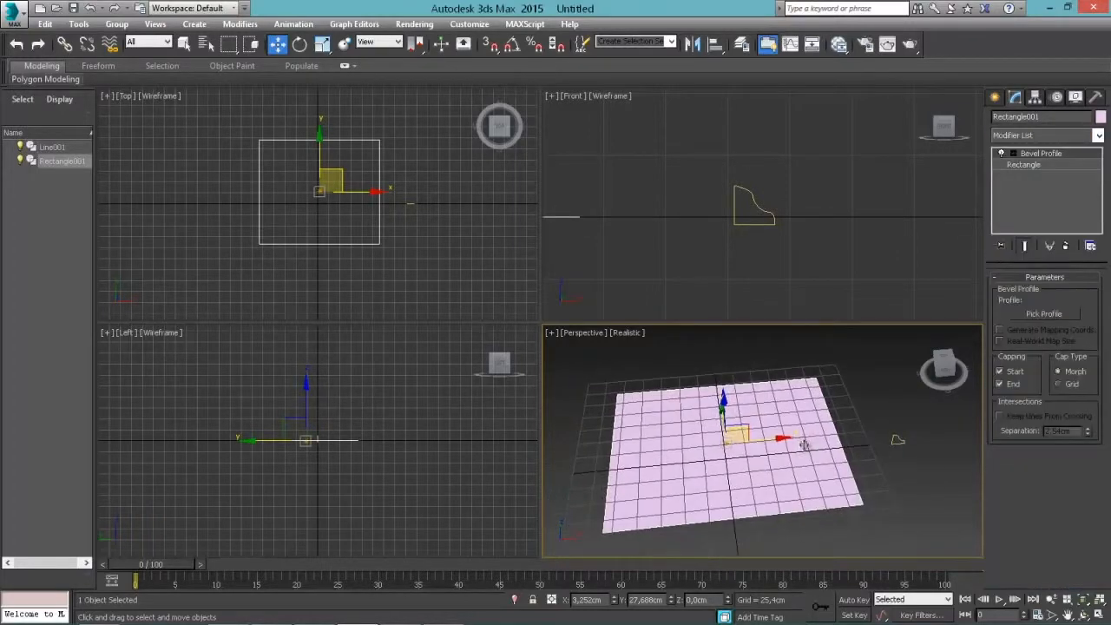
Pick the S-curved line as the rectangle's bevel profile and inspect the generated frame
{"action": "mouse_move", "coordinate": [754, 409]}
{"action": "middle_mouse_down"}
{"action": "mouse_move", "coordinate": [793, 392]}
{"action": "mouse_move", "coordinate": [763, 401]}
{"action": "middle_mouse_up"}
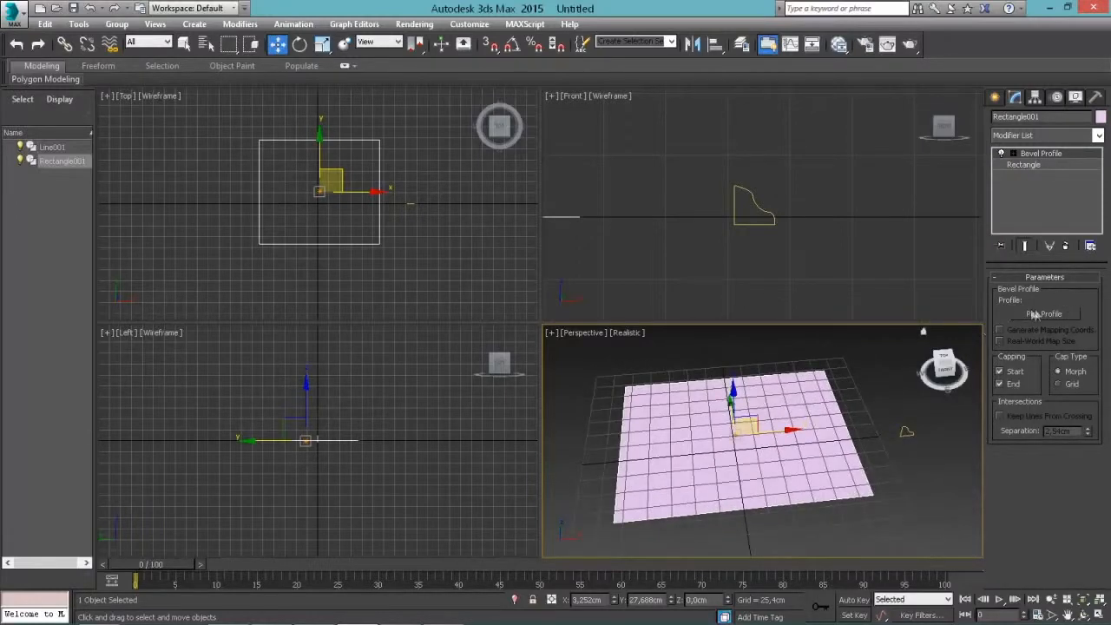
{"action": "left_click", "coordinate": [1045, 314]}
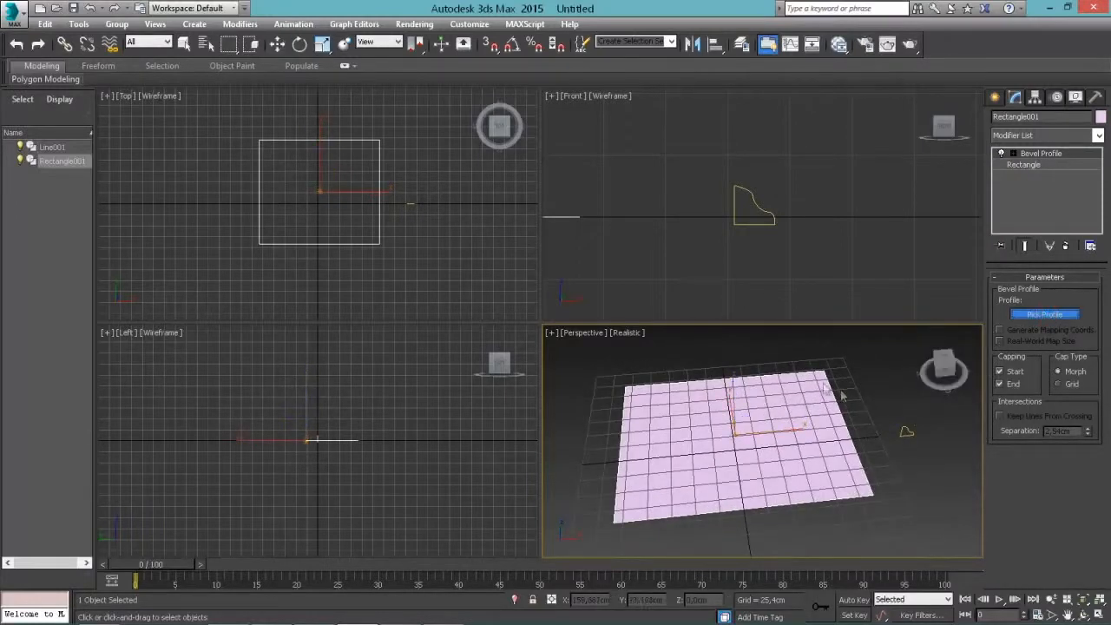
{"action": "left_click", "coordinate": [907, 431]}
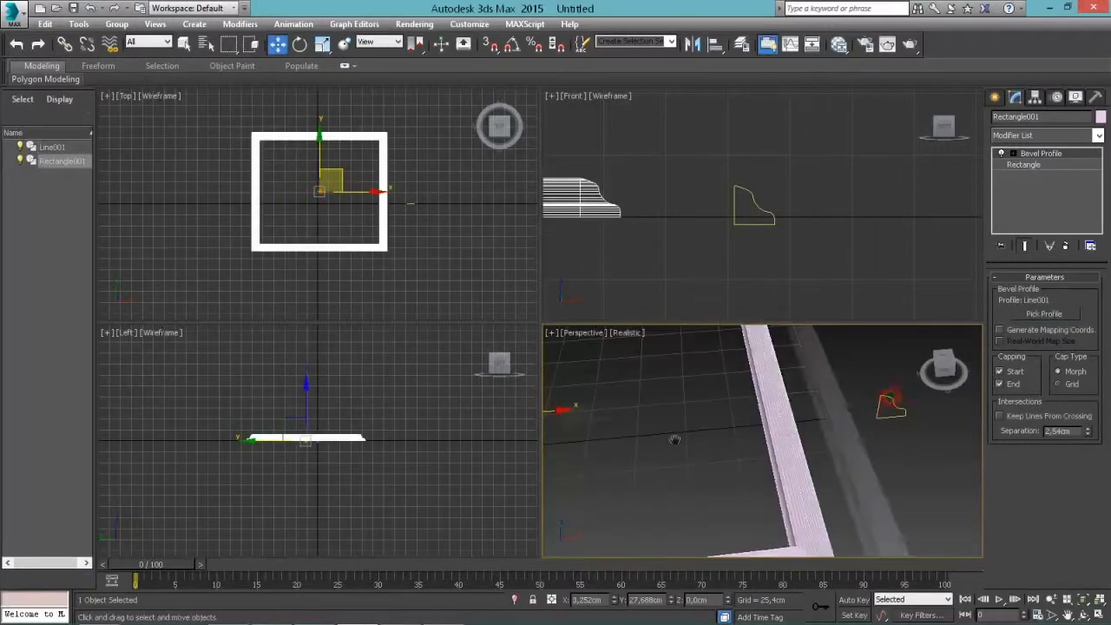
{"action": "scroll", "coordinate": [674, 439], "scroll_direction": "down", "scroll_amount": 3}
{"action": "middle_click_drag", "start_coordinate": [676, 439], "coordinate": [808, 413]}
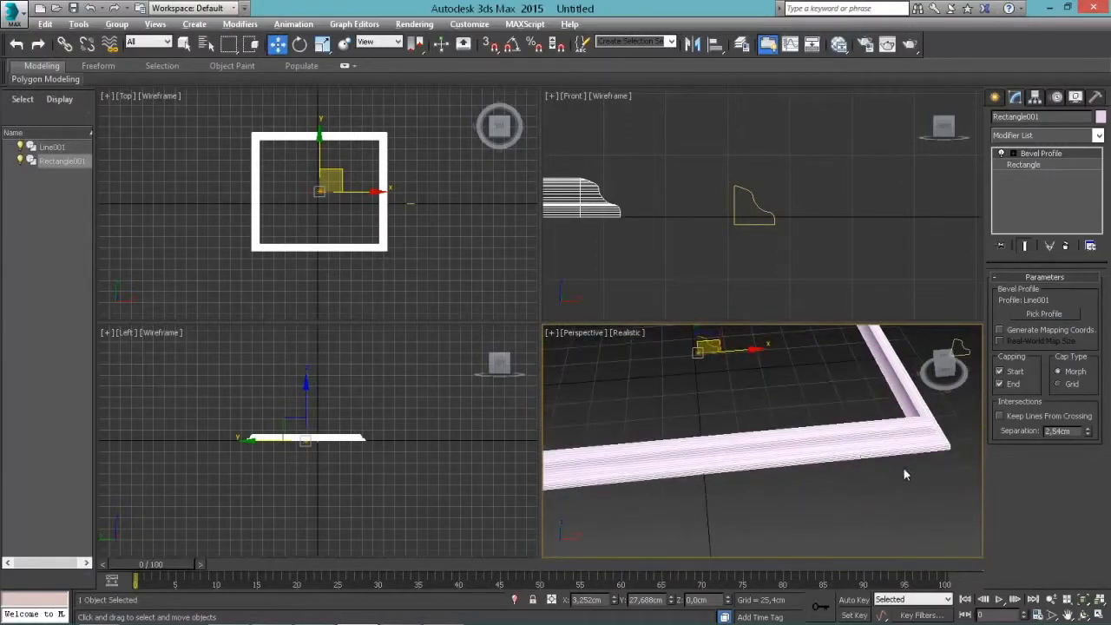
{"action": "middle_click_drag", "start_coordinate": [903, 474], "coordinate": [578, 426], "text": "alt"}
{"action": "key", "text": "z"}
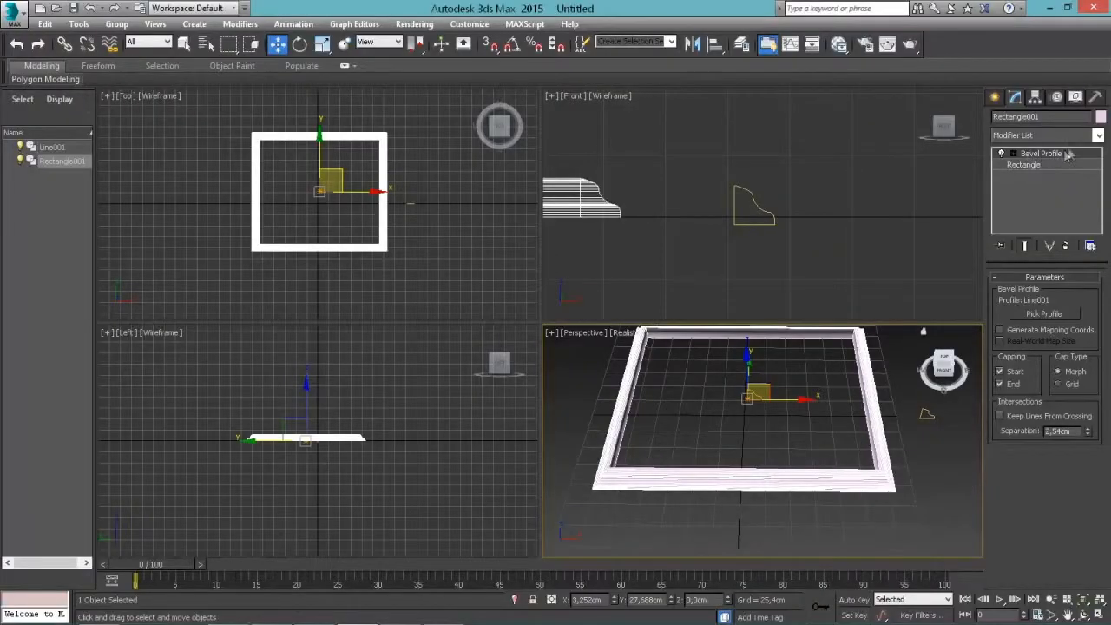
Activate the Bevel Profile's Profile Gizmo and rotate it about 180 degrees around the vertical axis so the moulding's curve faces inward
{"action": "left_click", "coordinate": [1013, 154]}
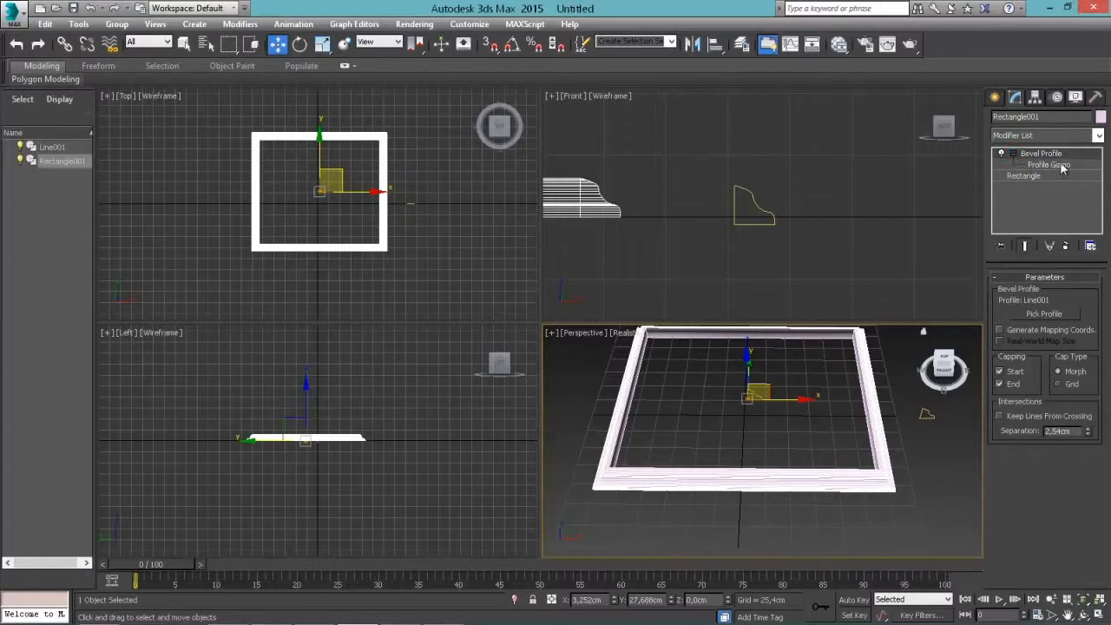
{"action": "left_click", "coordinate": [1055, 165]}
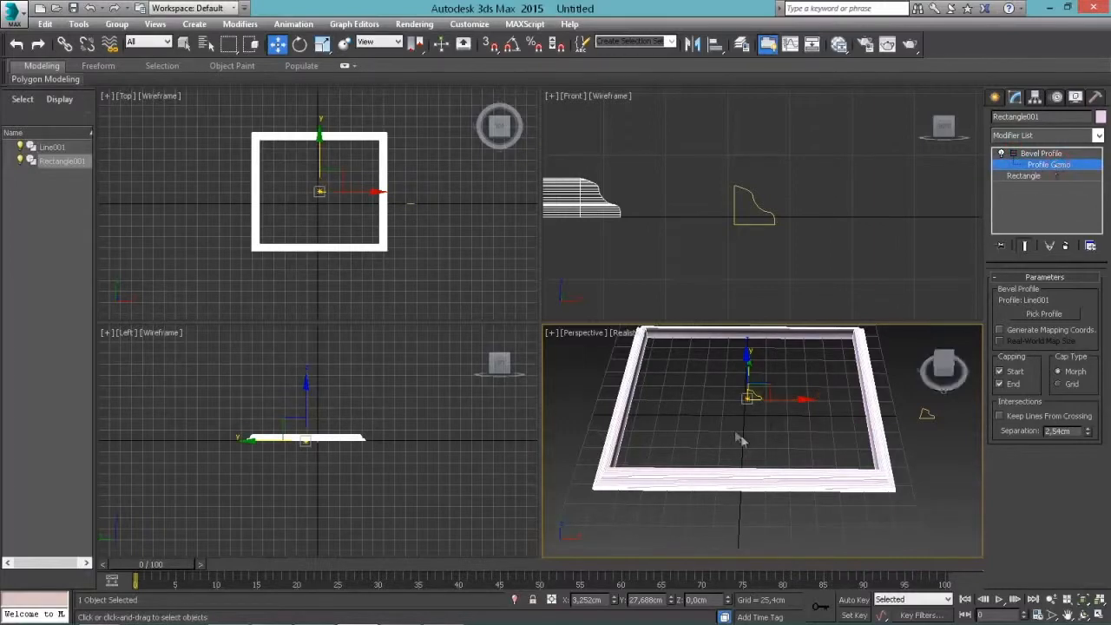
{"action": "scroll", "coordinate": [787, 402], "scroll_direction": "up", "scroll_amount": 4}
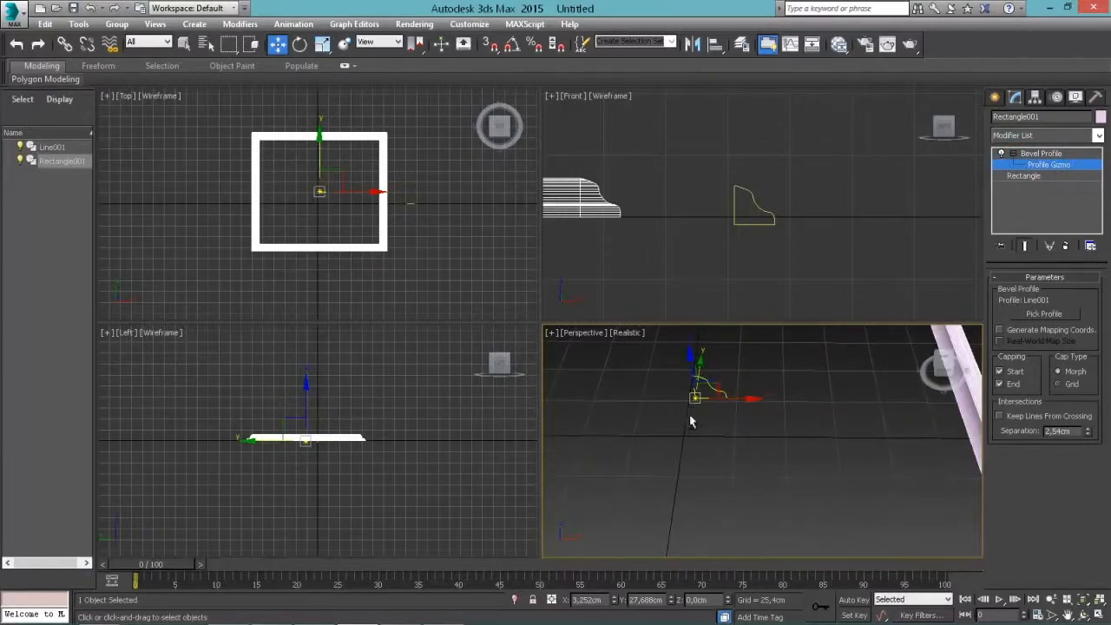
{"action": "middle_click_drag", "start_coordinate": [690, 421], "coordinate": [701, 372], "text": "alt"}
{"action": "scroll", "coordinate": [747, 430], "scroll_direction": "down", "scroll_amount": 4}
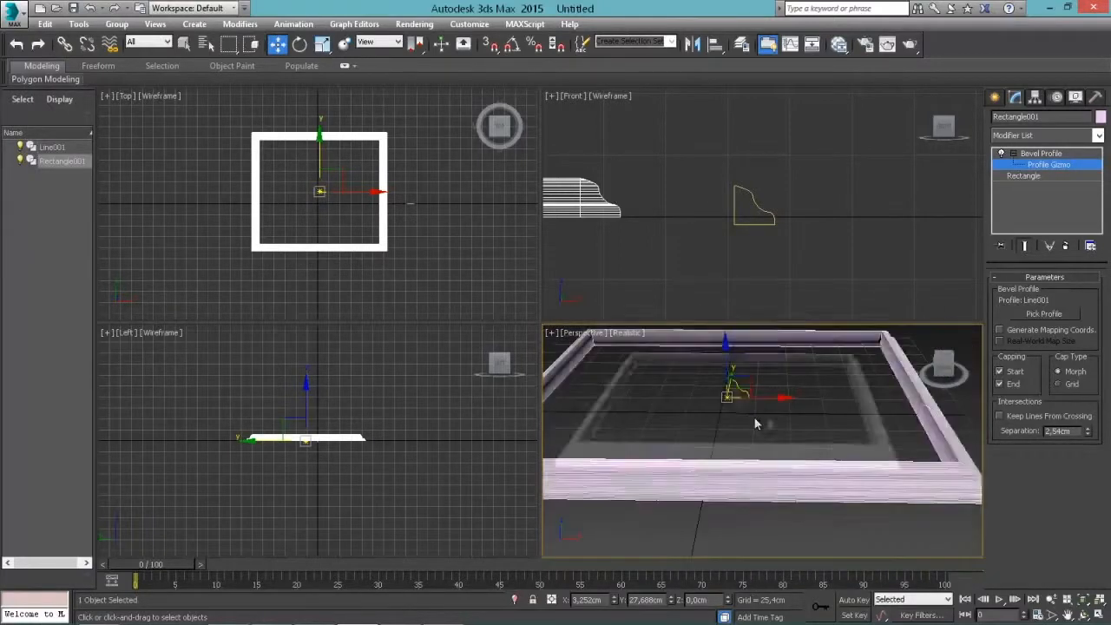
{"action": "scroll", "coordinate": [755, 423], "scroll_direction": "down", "scroll_amount": 4}
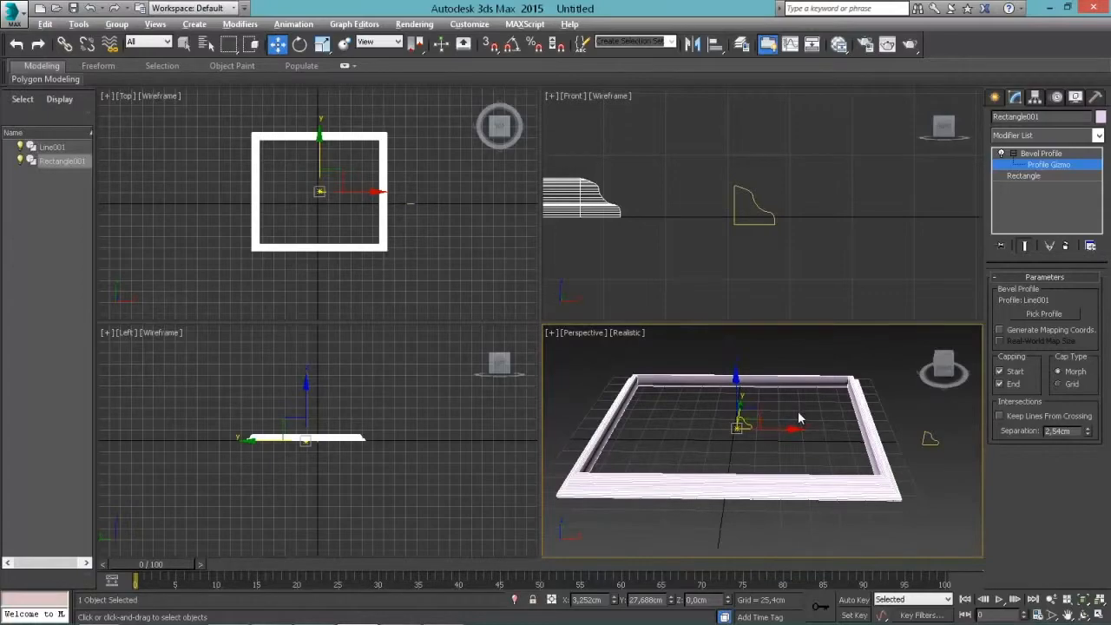
{"action": "key", "text": "alt+w"}
{"action": "middle_click_drag", "start_coordinate": [592, 339], "coordinate": [523, 347], "text": "alt"}
{"action": "scroll", "coordinate": [572, 338], "scroll_direction": "up", "scroll_amount": 3}
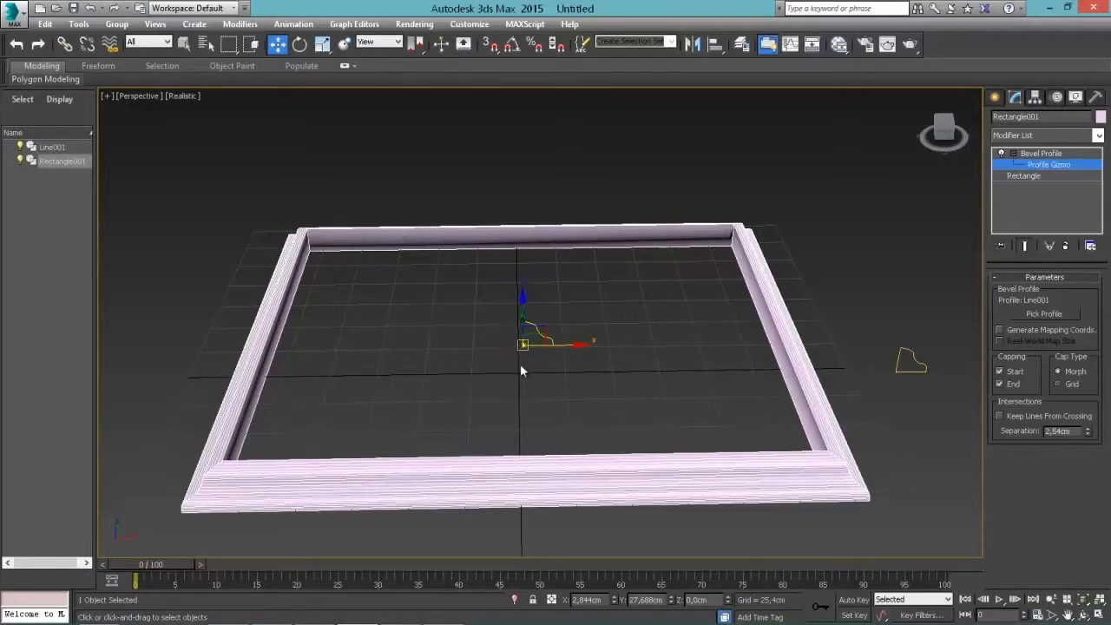
{"action": "key", "text": "e"}
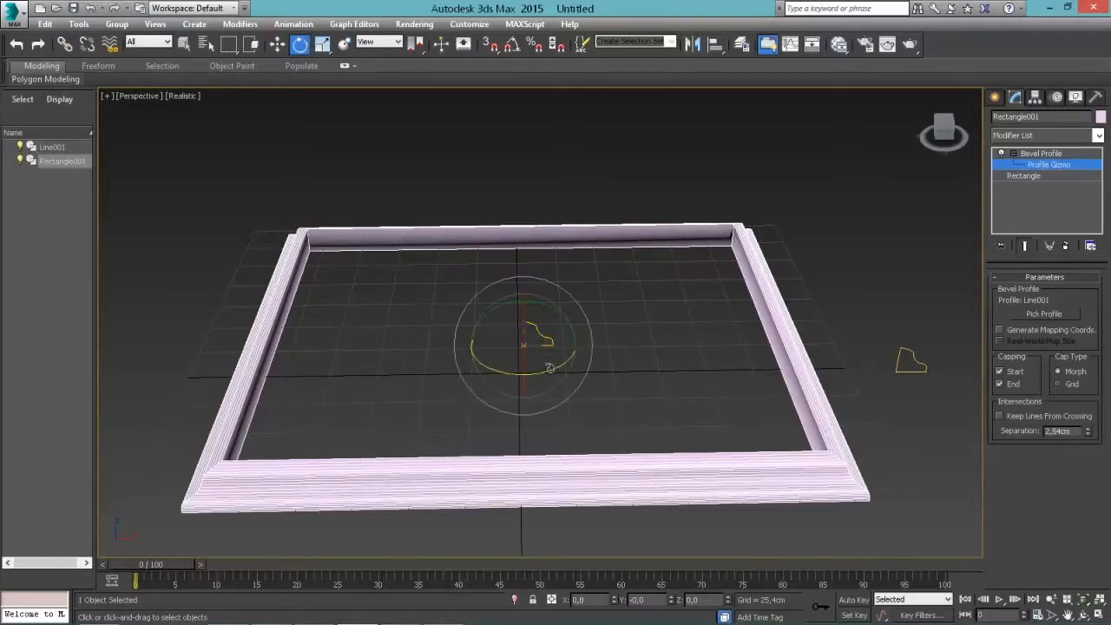
{"action": "left_click_drag", "start_coordinate": [549, 367], "coordinate": [275, 343]}
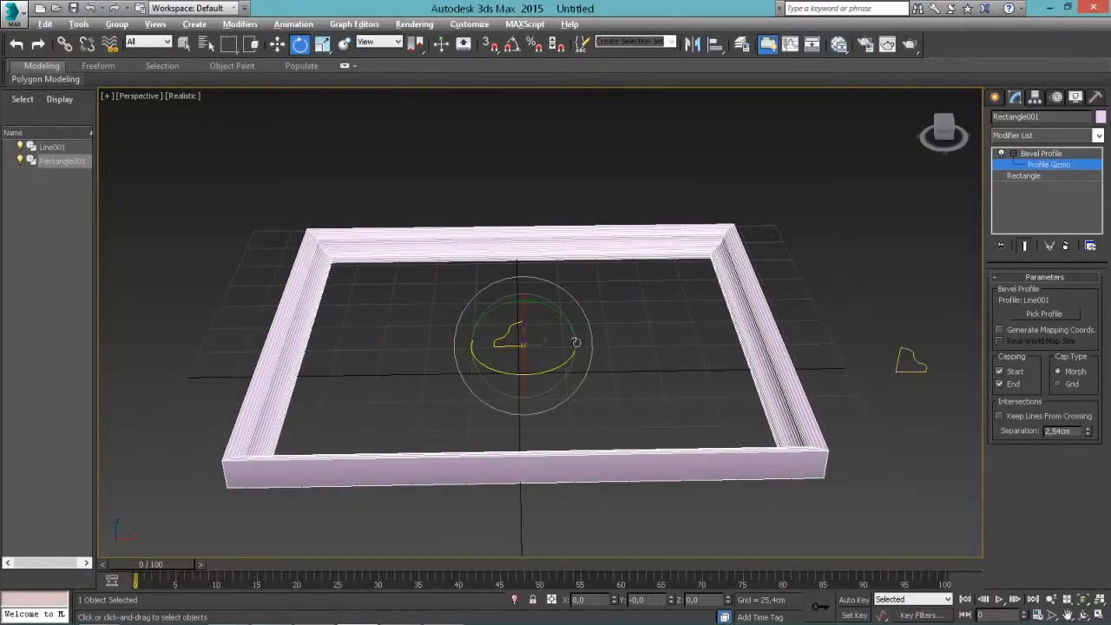
{"action": "mouse_move", "coordinate": [575, 342]}
{"action": "left_mouse_down"}
{"action": "mouse_move", "coordinate": [616, 345]}
{"action": "mouse_move", "coordinate": [559, 344]}
{"action": "mouse_move", "coordinate": [579, 338]}
{"action": "left_mouse_up"}
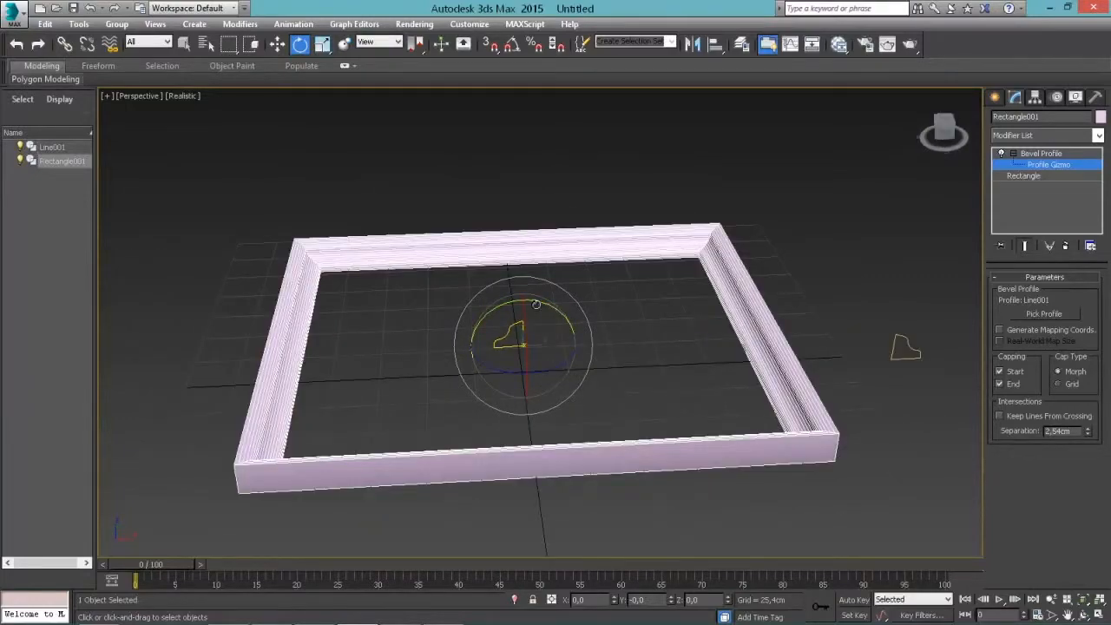
Try rotating the Profile Gizmo around its Y axis to turn the frame's moulding into other orientations
{"action": "left_click_drag", "start_coordinate": [538, 303], "coordinate": [243, 383]}
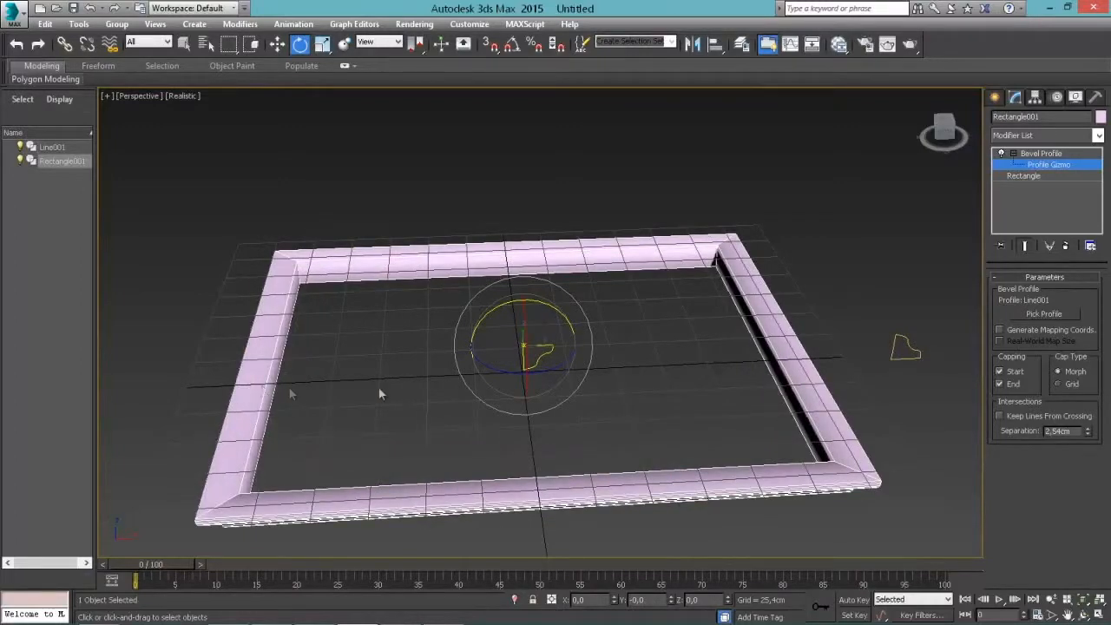
{"action": "left_click_drag", "start_coordinate": [545, 308], "coordinate": [662, 347]}
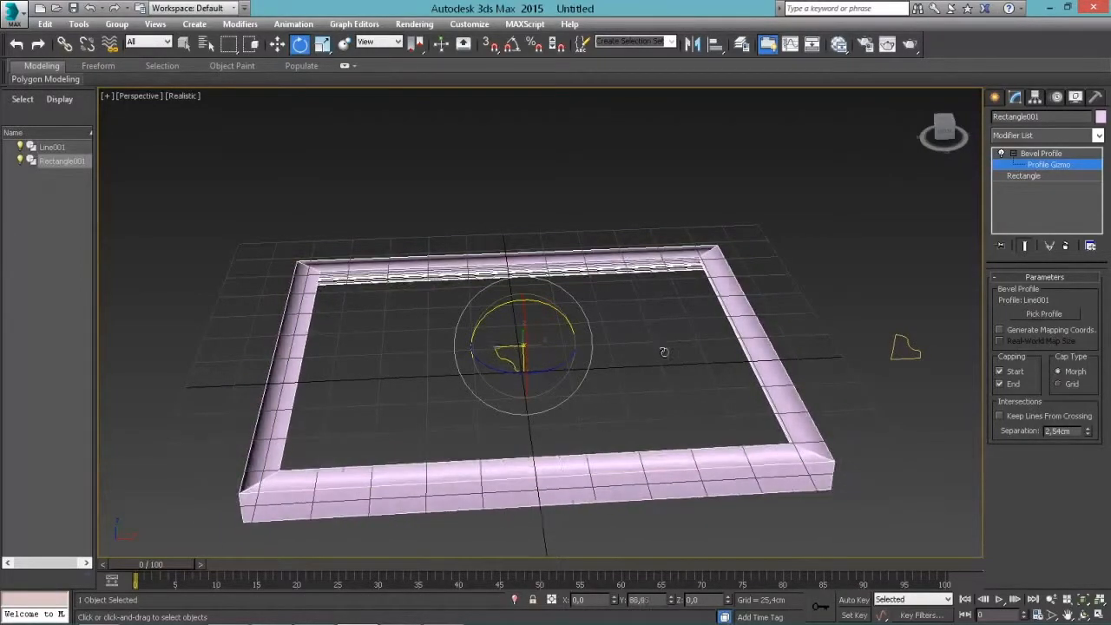
{"action": "middle_click_drag", "start_coordinate": [641, 386], "coordinate": [630, 311], "text": "alt"}
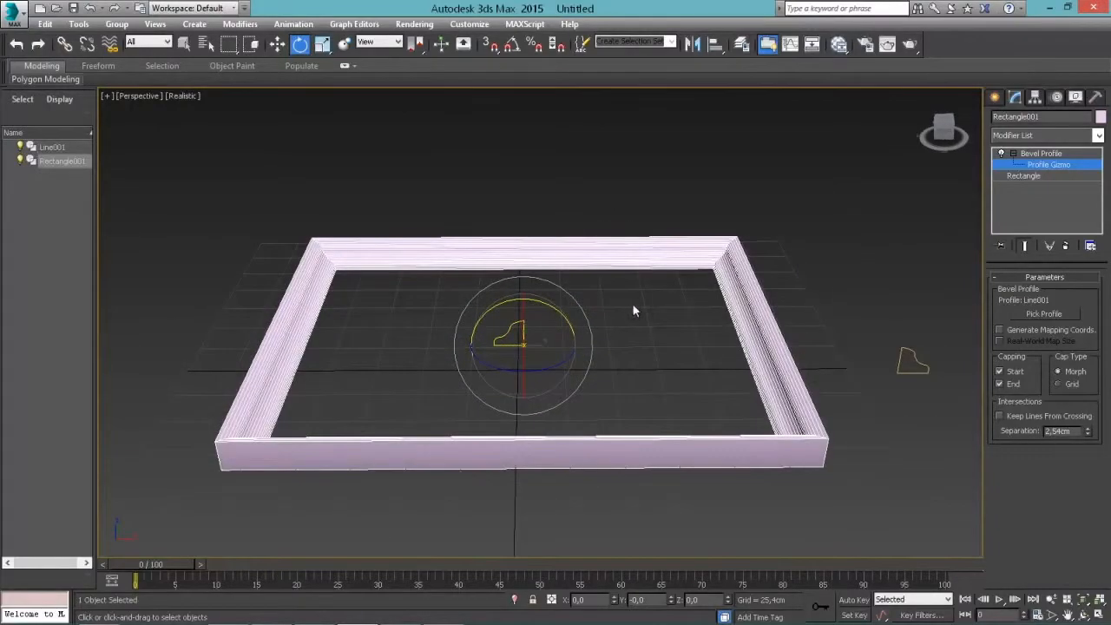
Scale the Profile Gizmo slightly along its axes to adjust the width and height of the frame's moulding
{"action": "key", "text": "r"}
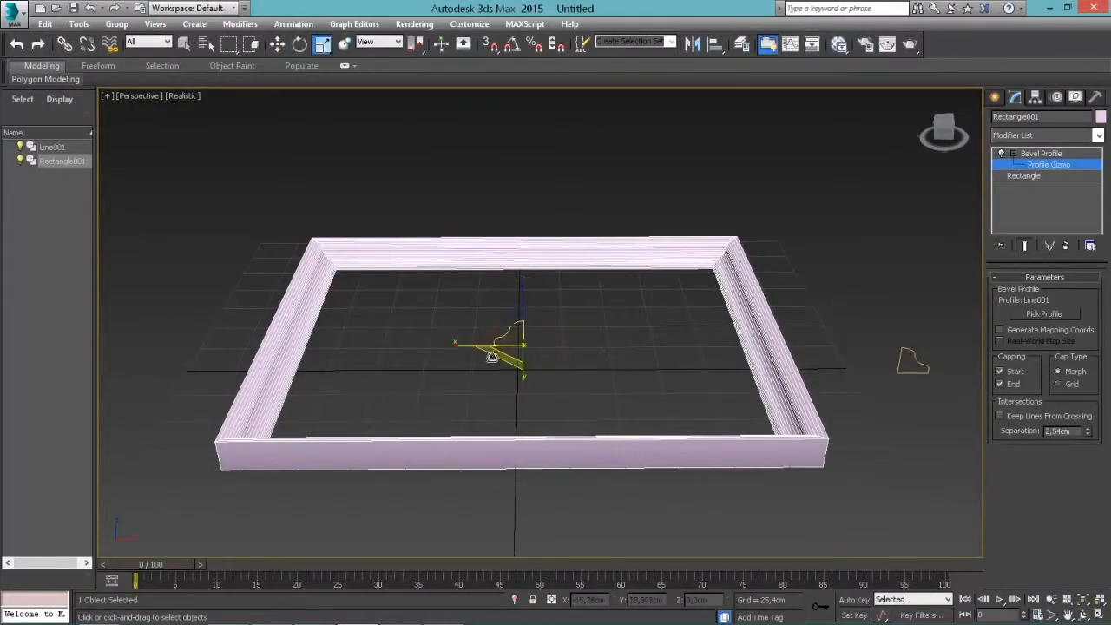
{"action": "middle_click_drag", "start_coordinate": [613, 339], "coordinate": [577, 343], "text": "alt"}
{"action": "mouse_move", "coordinate": [519, 341]}
{"action": "left_mouse_down"}
{"action": "mouse_move", "coordinate": [523, 300]}
{"action": "mouse_move", "coordinate": [523, 335]}
{"action": "left_mouse_up"}
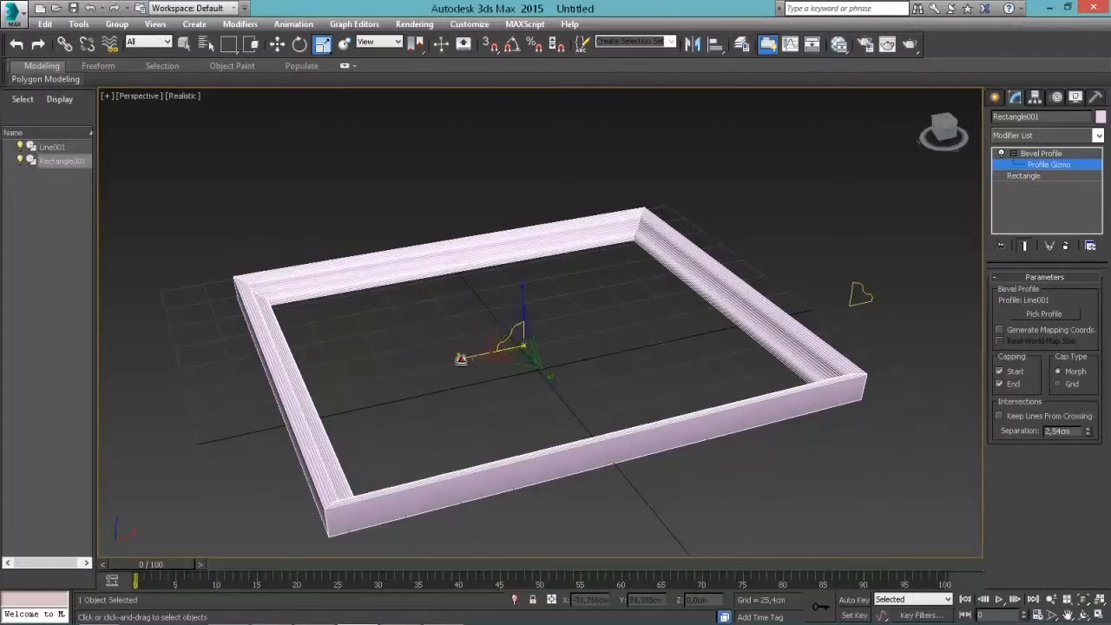
{"action": "mouse_move", "coordinate": [461, 357]}
{"action": "left_mouse_down"}
{"action": "mouse_move", "coordinate": [414, 369]}
{"action": "mouse_move", "coordinate": [471, 363]}
{"action": "left_mouse_up"}
{"action": "mouse_move", "coordinate": [521, 286]}
{"action": "left_mouse_down"}
{"action": "mouse_move", "coordinate": [520, 255]}
{"action": "mouse_move", "coordinate": [521, 322]}
{"action": "mouse_move", "coordinate": [518, 282]}
{"action": "left_mouse_up"}
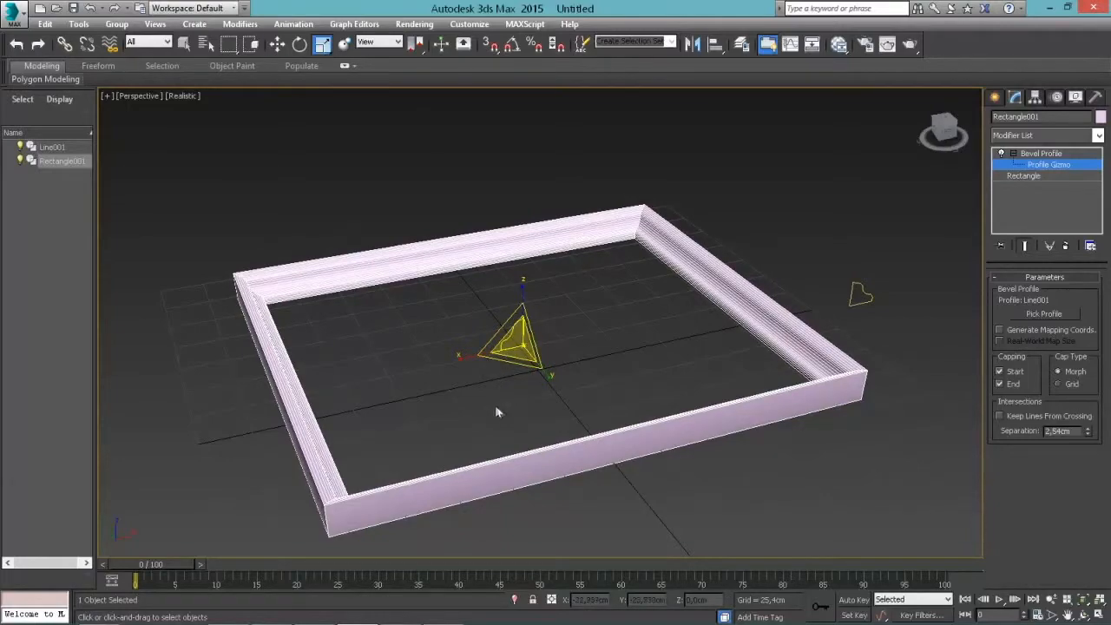
Move the Profile Gizmo slightly along the X axis, to about X 5 cm
{"action": "key", "text": "w"}
{"action": "mouse_move", "coordinate": [566, 337]}
{"action": "left_mouse_down"}
{"action": "mouse_move", "coordinate": [512, 340]}
{"action": "mouse_move", "coordinate": [598, 328]}
{"action": "mouse_move", "coordinate": [533, 334]}
{"action": "mouse_move", "coordinate": [569, 335]}
{"action": "left_mouse_up"}
{"action": "middle_click_drag", "start_coordinate": [549, 336], "coordinate": [601, 327], "text": "alt"}
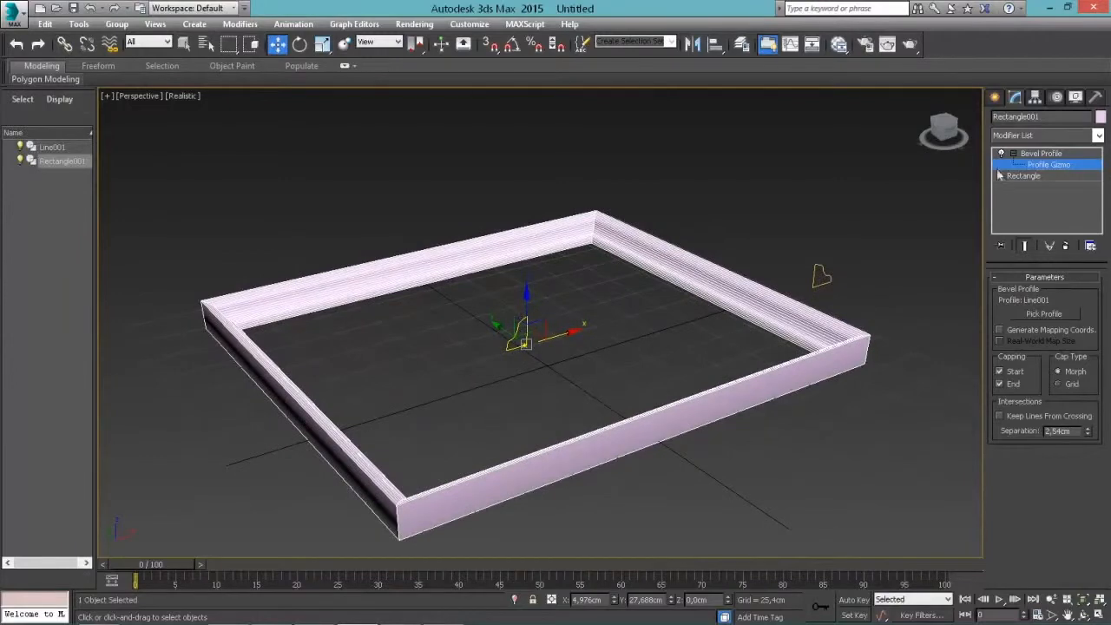
Return to the Bevel Profile's object level and move the whole frame across the ground plane to about X 44.2 cm, Y 48.5 cm
{"action": "left_click", "coordinate": [1062, 154]}
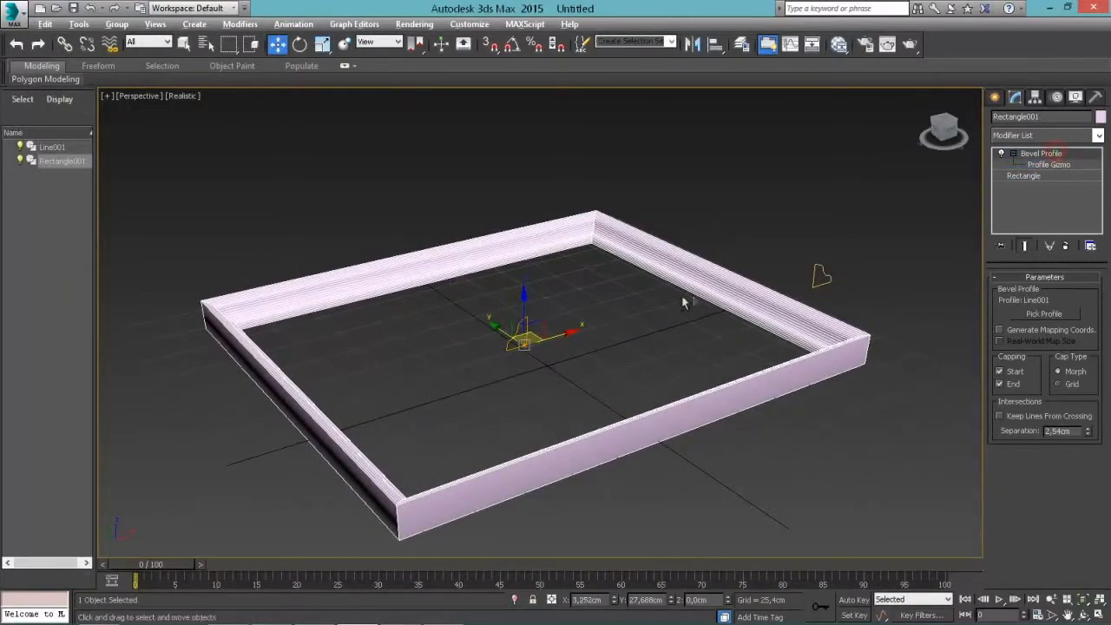
{"action": "middle_click_drag", "start_coordinate": [681, 302], "coordinate": [621, 338], "text": "alt"}
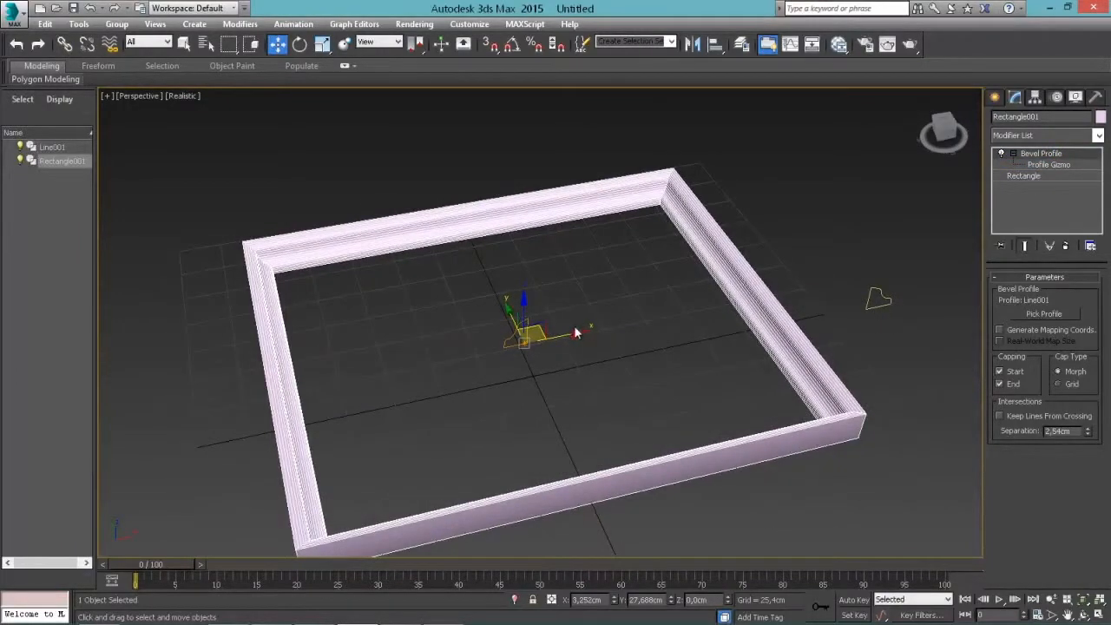
{"action": "left_click_drag", "start_coordinate": [575, 333], "coordinate": [619, 305]}
{"action": "middle_click_drag", "start_coordinate": [620, 303], "coordinate": [630, 312], "text": "alt"}
{"action": "left_click_drag", "start_coordinate": [563, 339], "coordinate": [529, 344]}
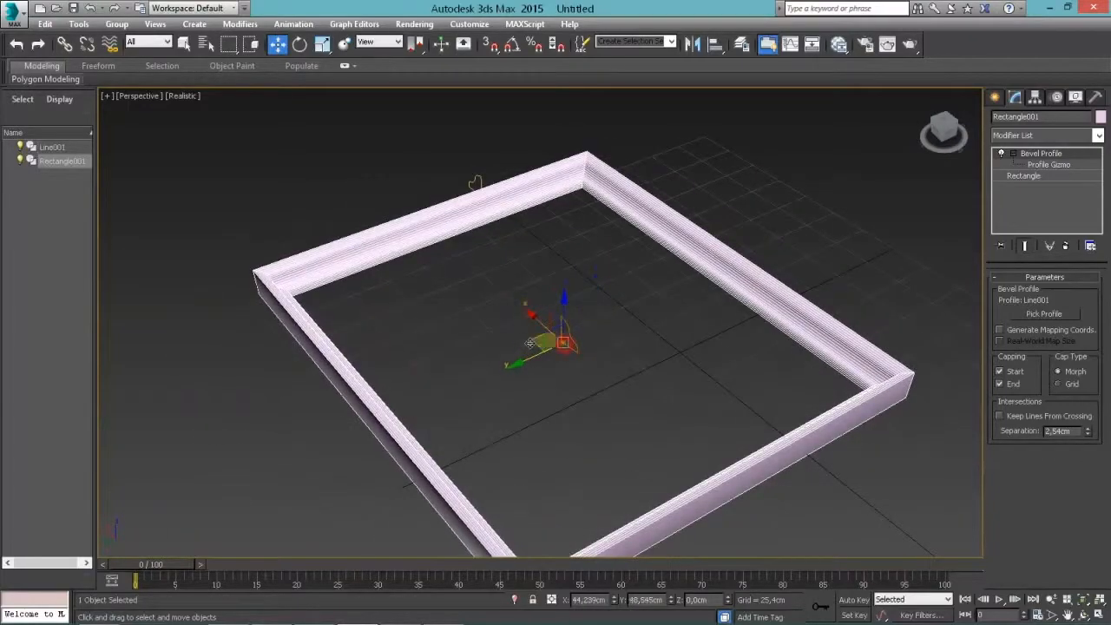
Try raising the upper corner vertex of the frame's profile spline, and undo the move
{"action": "middle_click_drag", "start_coordinate": [529, 344], "coordinate": [717, 258], "text": "alt"}
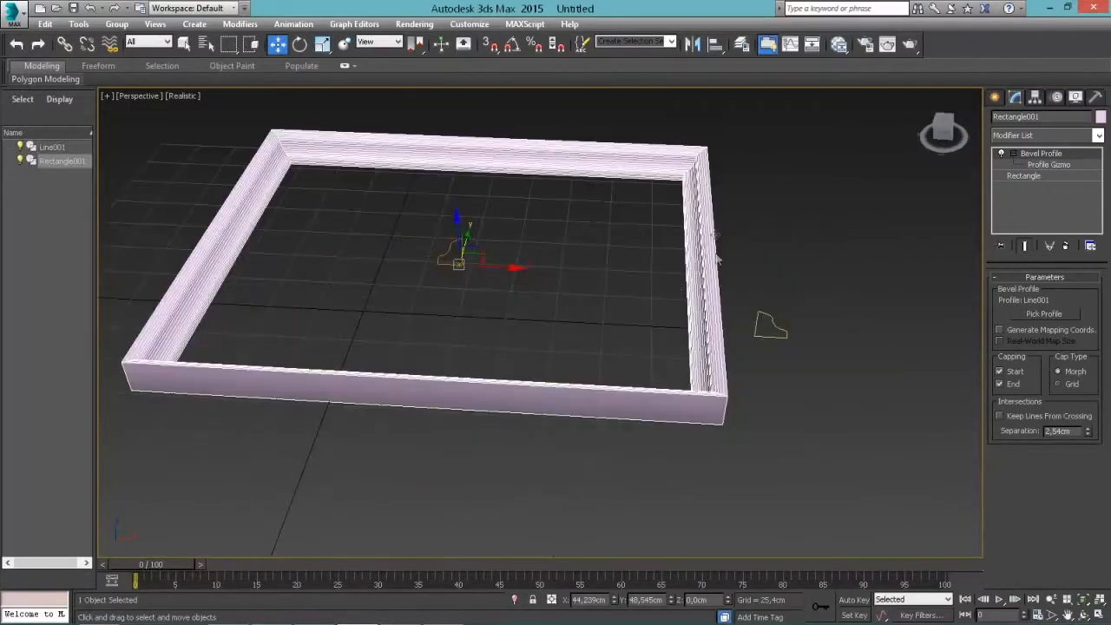
{"action": "left_click", "coordinate": [771, 315]}
{"action": "middle_click_drag", "start_coordinate": [839, 374], "coordinate": [816, 369]}
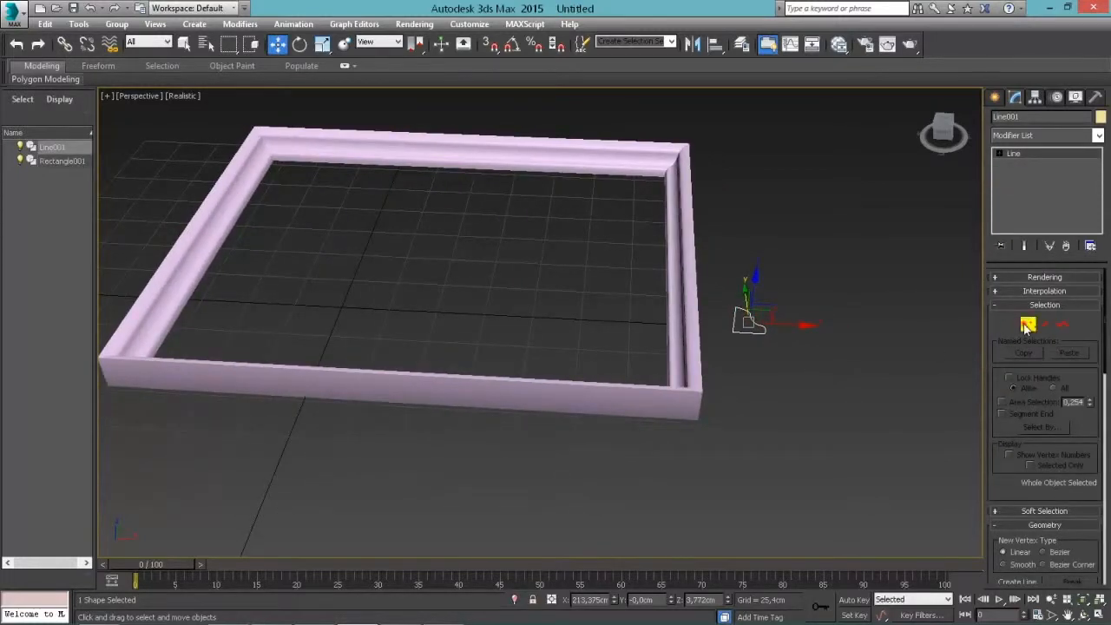
{"action": "left_click", "coordinate": [1026, 324]}
{"action": "left_click", "coordinate": [735, 307]}
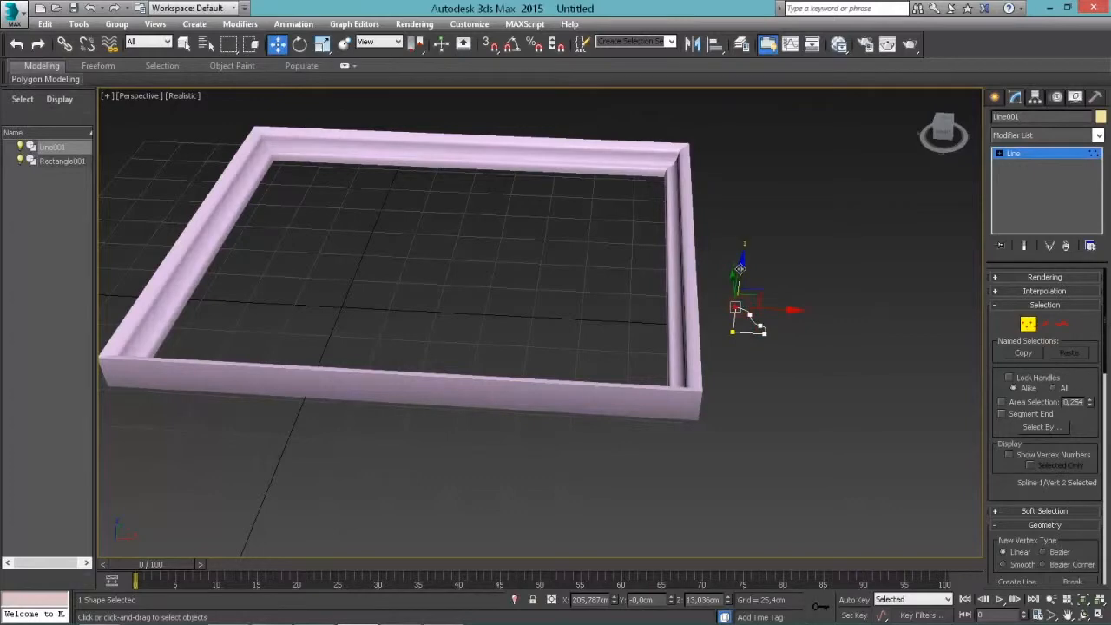
{"action": "mouse_move", "coordinate": [740, 269]}
{"action": "left_mouse_down"}
{"action": "mouse_move", "coordinate": [742, 239]}
{"action": "mouse_move", "coordinate": [741, 260]}
{"action": "left_mouse_up"}
{"action": "key", "text": "ctrl+z"}
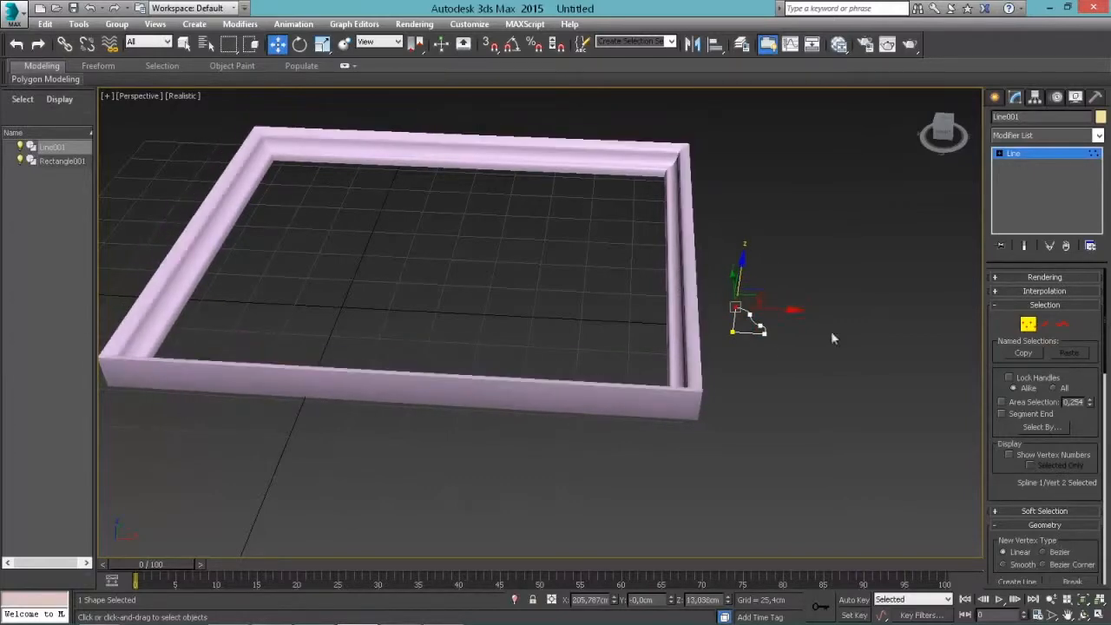
Try moving the lower curve vertex of the profile spline, undo the move and leave vertex editing
{"action": "middle_click_drag", "start_coordinate": [809, 359], "coordinate": [800, 315], "text": "alt"}
{"action": "scroll", "coordinate": [801, 316], "scroll_direction": "up", "scroll_amount": 3}
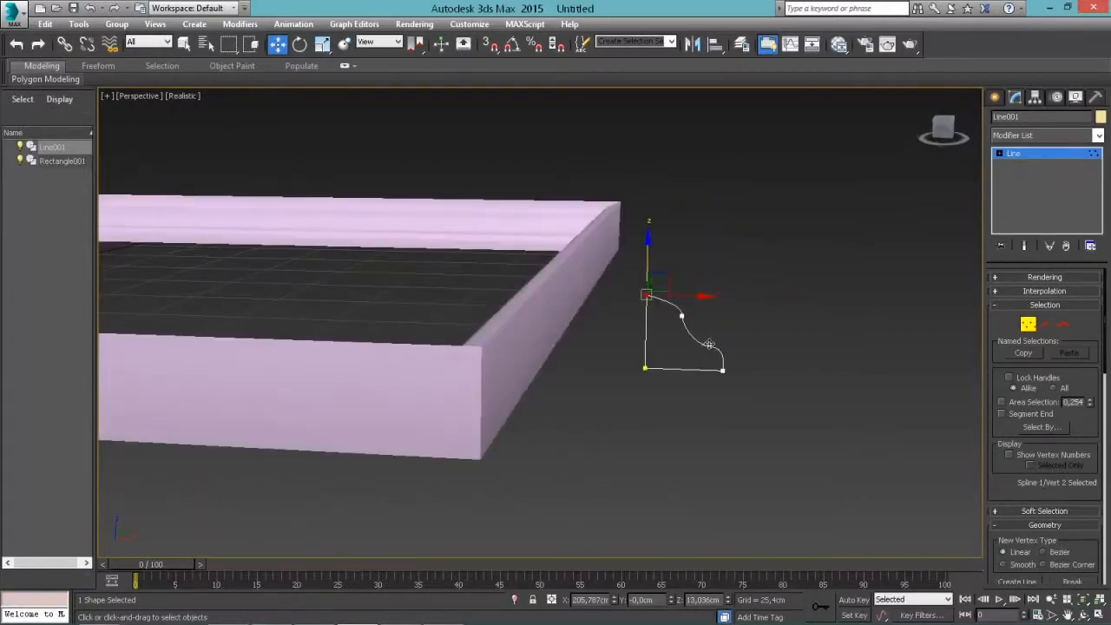
{"action": "left_click", "coordinate": [710, 346]}
{"action": "mouse_move", "coordinate": [751, 349]}
{"action": "left_mouse_down"}
{"action": "mouse_move", "coordinate": [828, 352]}
{"action": "mouse_move", "coordinate": [752, 352]}
{"action": "left_mouse_up"}
{"action": "key", "text": "ctrl+z"}
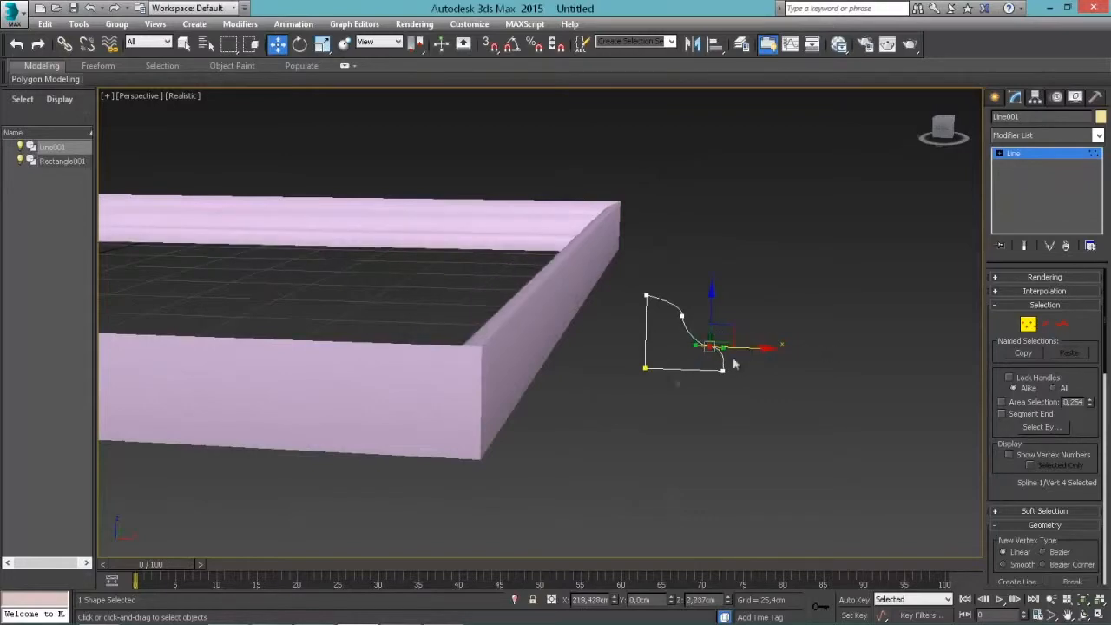
{"action": "middle_click_drag", "start_coordinate": [654, 382], "coordinate": [701, 409], "text": "alt"}
{"action": "left_click", "coordinate": [1028, 324]}
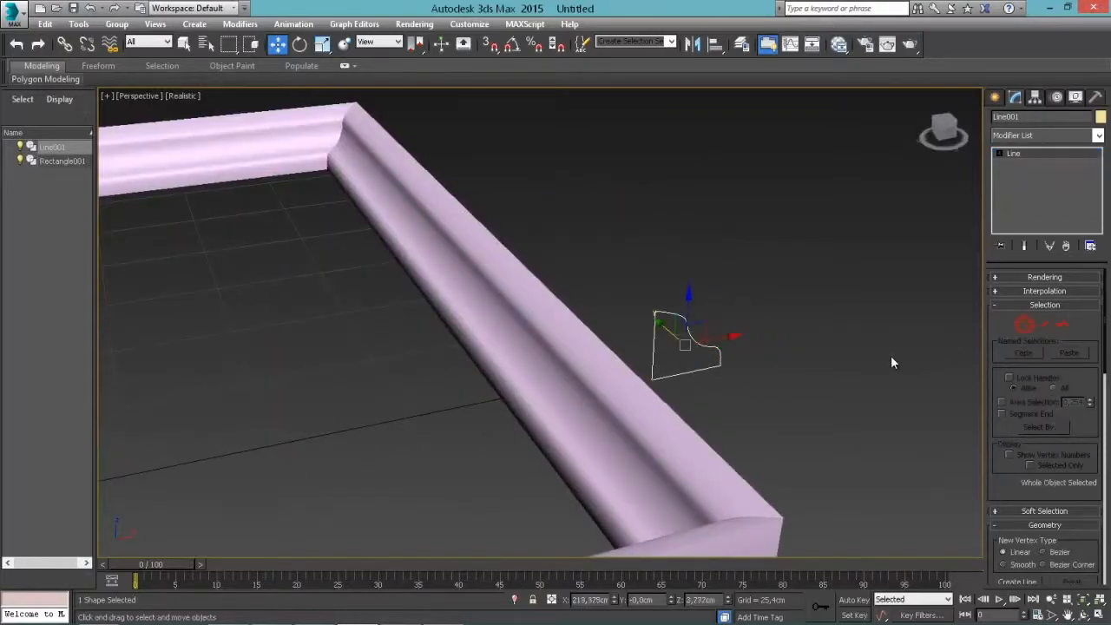
Select the frame and add an Edit Spline modifier between its Rectangle base and the Bevel Profile
{"action": "scroll", "coordinate": [891, 357], "scroll_direction": "down", "scroll_amount": 5}
{"action": "middle_click_drag", "start_coordinate": [890, 354], "coordinate": [848, 372], "text": "alt"}
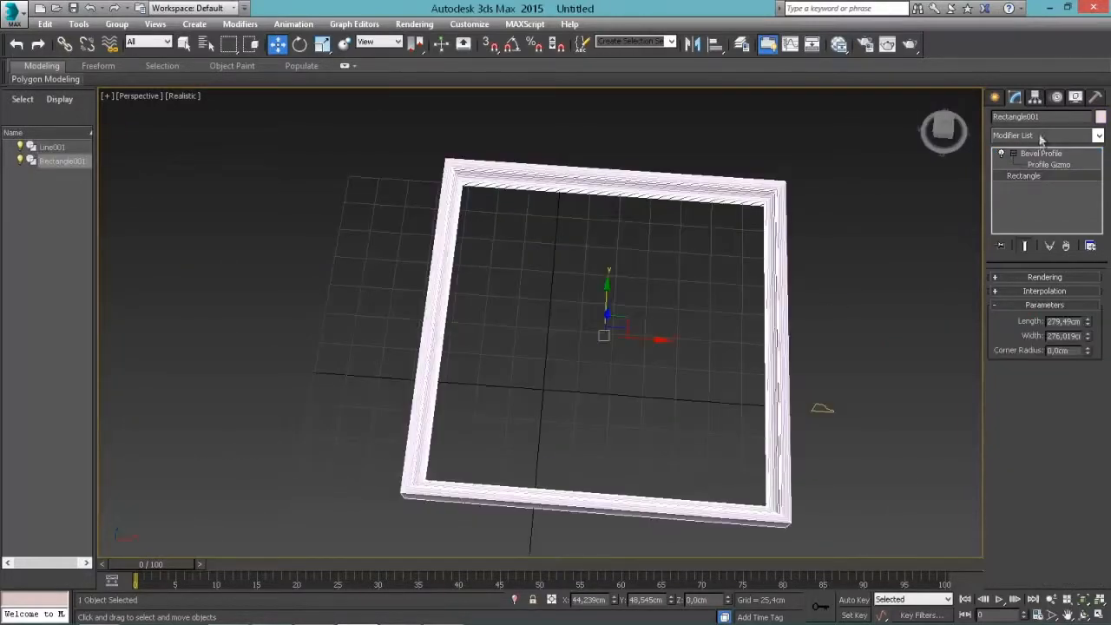
{"action": "left_click", "coordinate": [1030, 136]}
{"action": "key", "text": "e"}
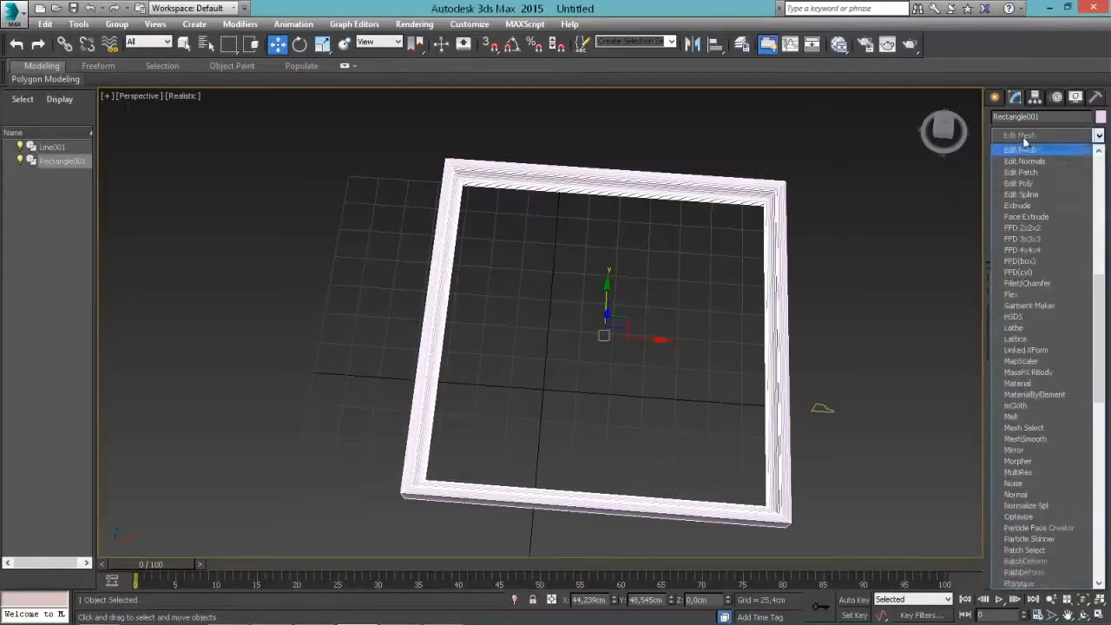
{"action": "left_click", "coordinate": [1020, 196]}
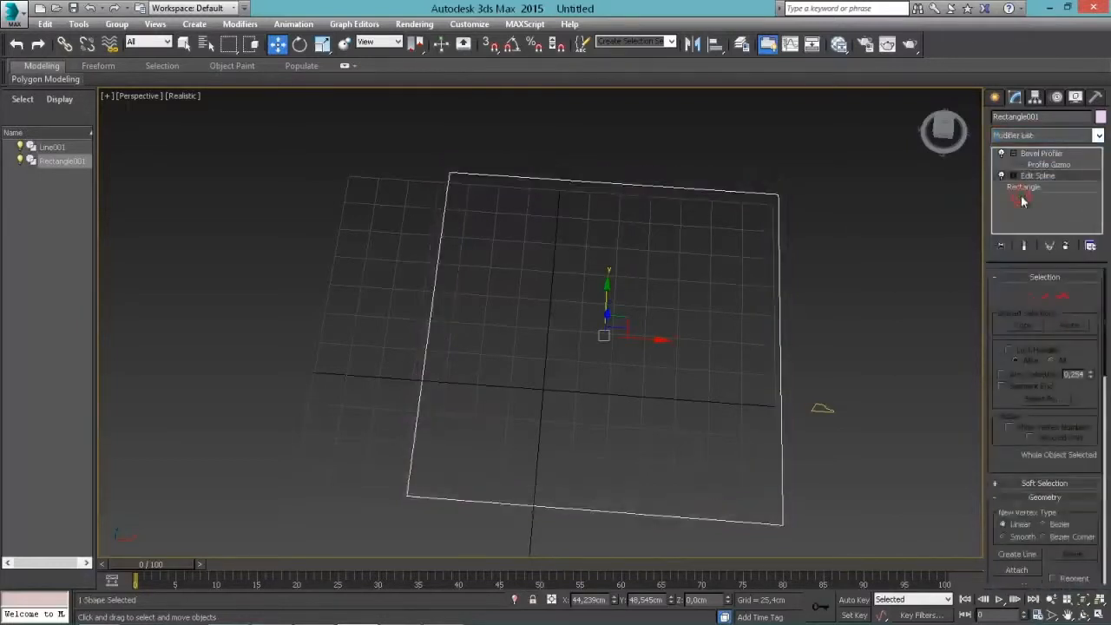
Move the rectangle's far left corner vertex outward to about X -239.4 cm, Y 188.3 cm and angle its tangent handle along the adjoining side
{"action": "left_click", "coordinate": [1026, 296]}
{"action": "left_click", "coordinate": [449, 172]}
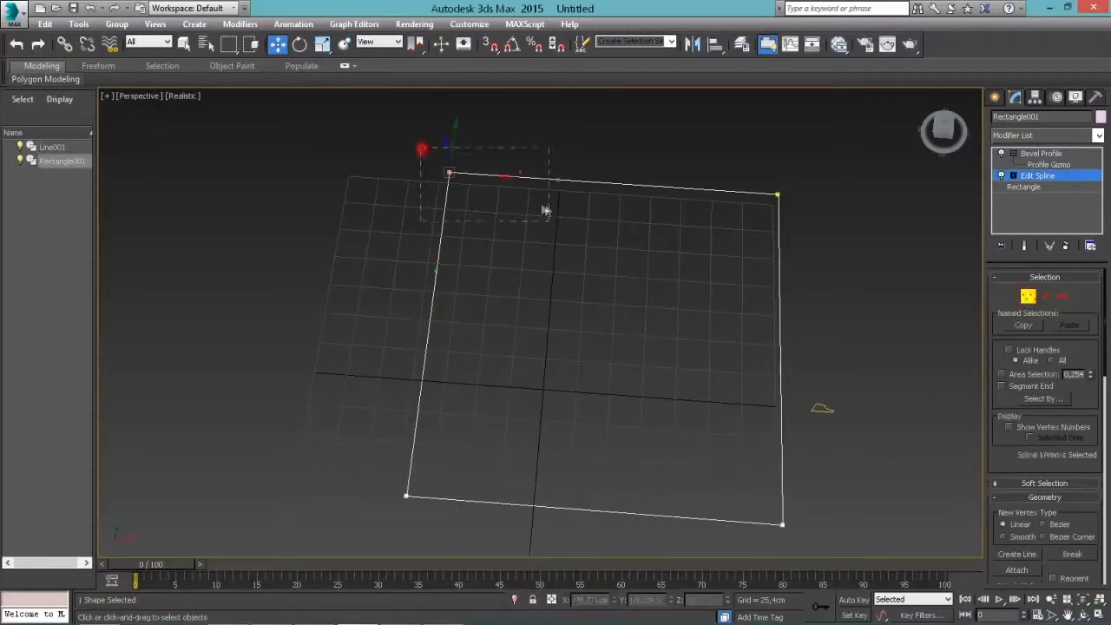
{"action": "left_click_drag", "start_coordinate": [506, 177], "coordinate": [347, 190]}
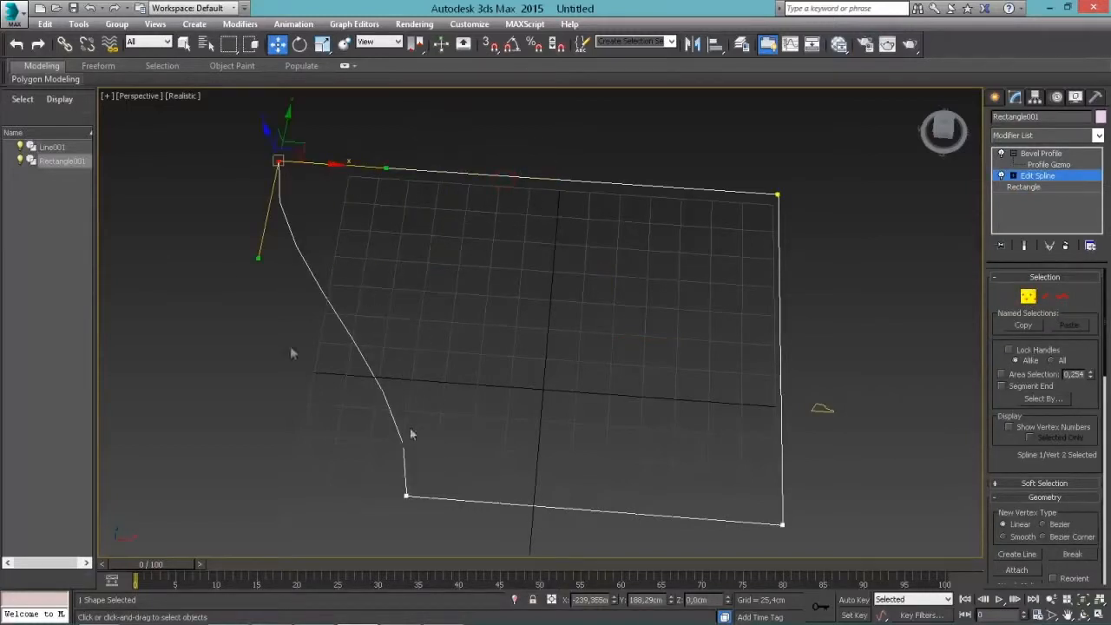
{"action": "left_click_drag", "start_coordinate": [258, 258], "coordinate": [334, 262]}
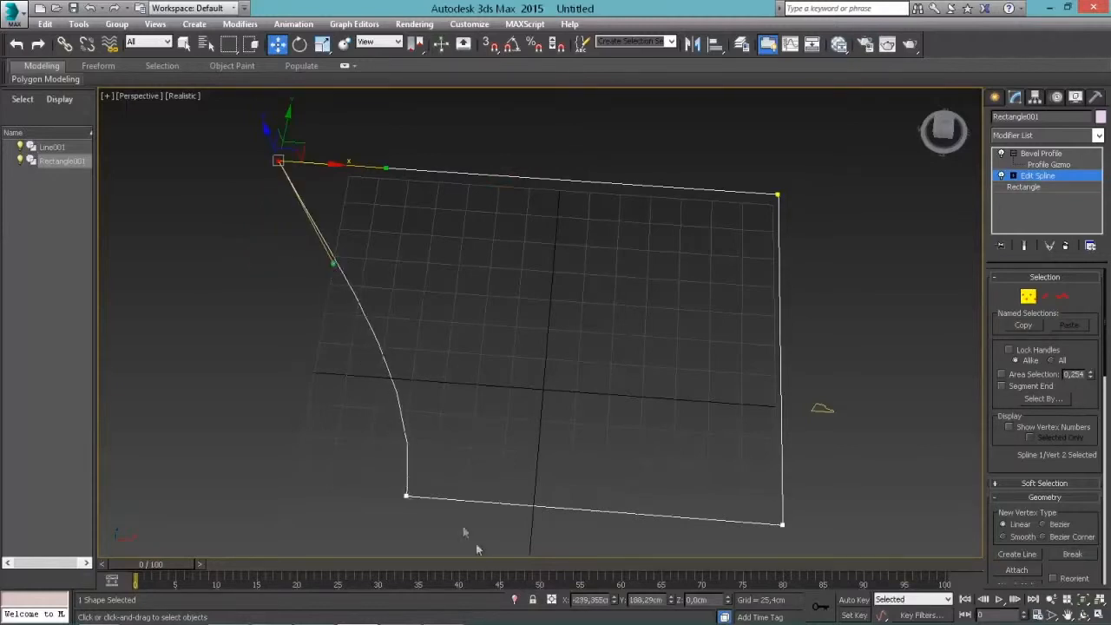
Adjust the near left corner vertex's tangent handle to straighten the slanted side, and return to the Bevel Profile level
{"action": "left_click_drag", "start_coordinate": [357, 478], "coordinate": [471, 541]}
{"action": "left_click_drag", "start_coordinate": [422, 379], "coordinate": [339, 365]}
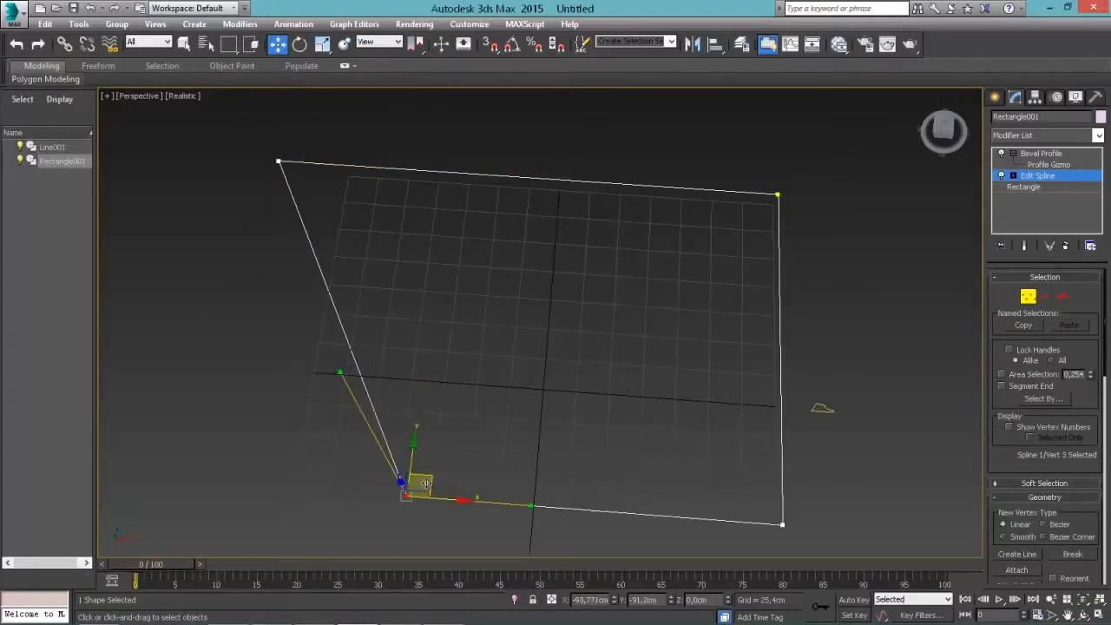
{"action": "left_click", "coordinate": [1045, 153]}
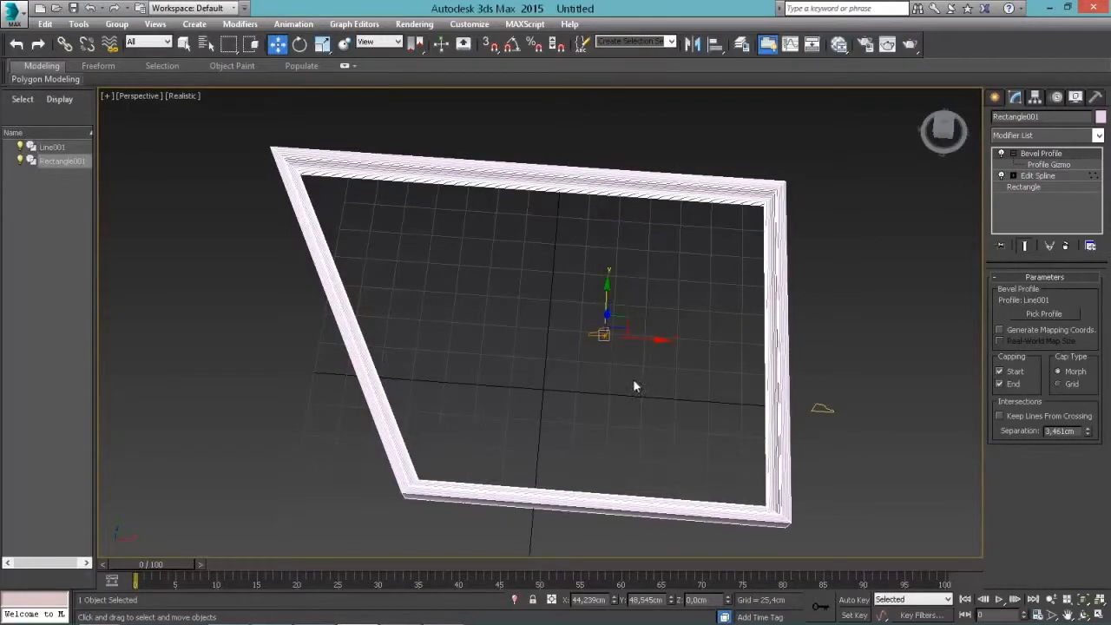
Pull the near left corner vertex's tangent handle outward in Edit Spline to curve the side, and return to Bevel Profile
{"action": "left_click", "coordinate": [1034, 175]}
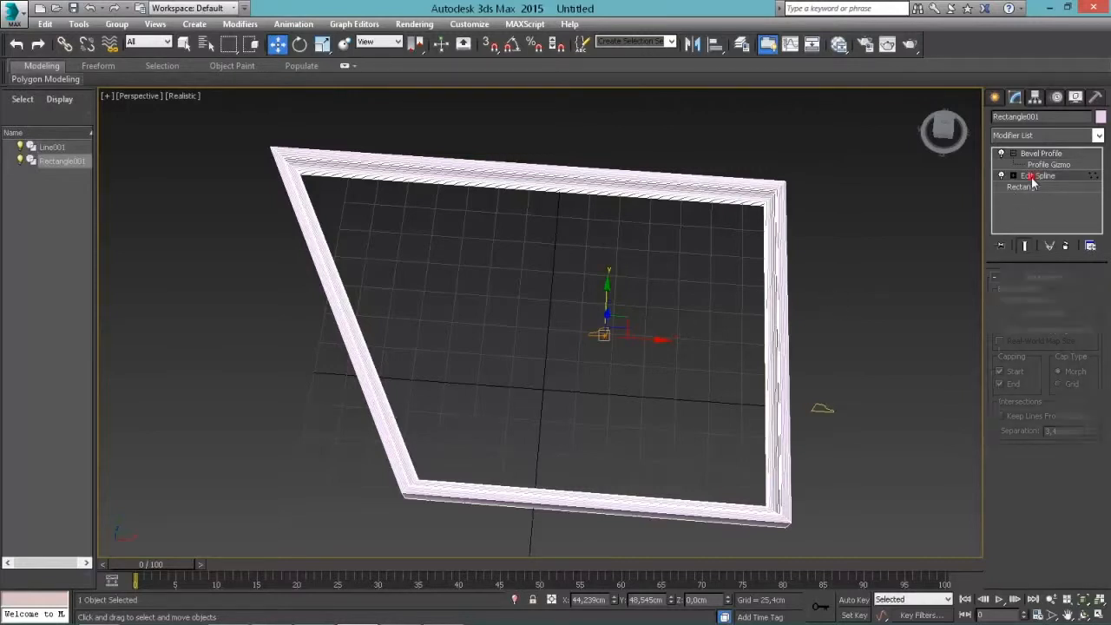
{"action": "left_click_drag", "start_coordinate": [341, 372], "coordinate": [157, 474]}
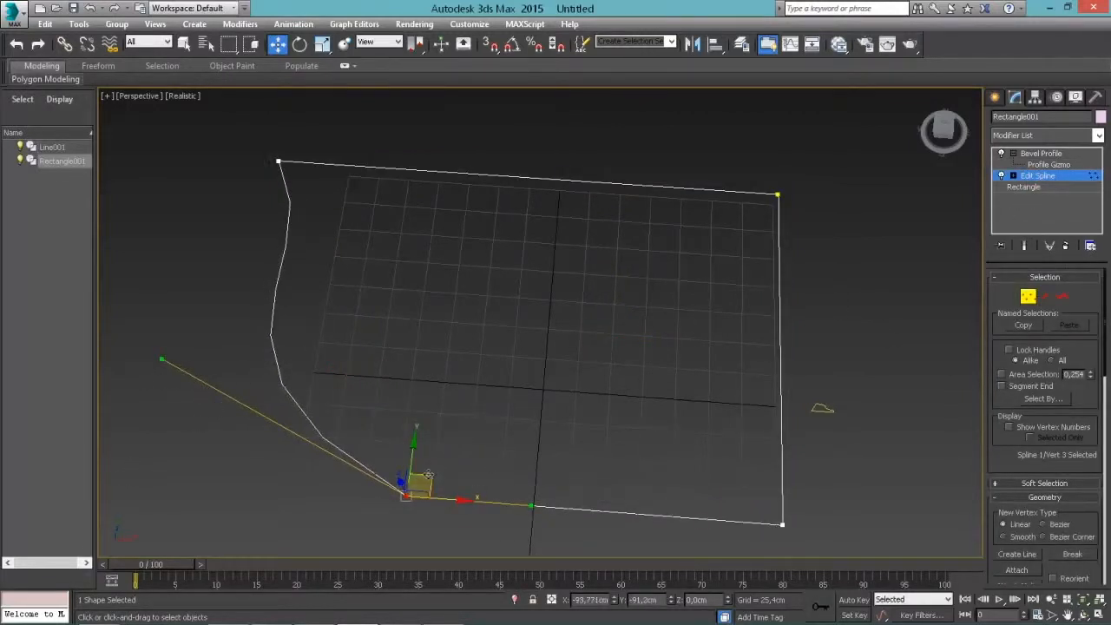
{"action": "left_click_drag", "start_coordinate": [157, 357], "coordinate": [82, 569]}
{"action": "left_click", "coordinate": [1040, 154]}
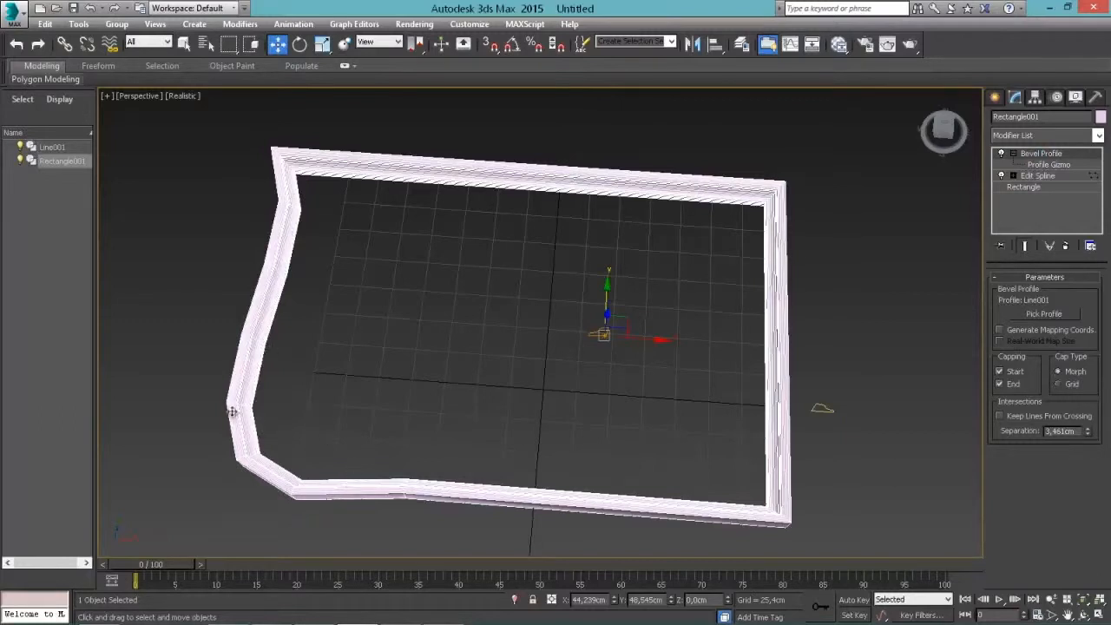
Smooth the frame's curve by setting the base Rectangle's interpolation steps to 80, and return to Bevel Profile
{"action": "left_click", "coordinate": [1053, 187]}
{"action": "left_click_drag", "start_coordinate": [1079, 304], "coordinate": [1079, 305]}
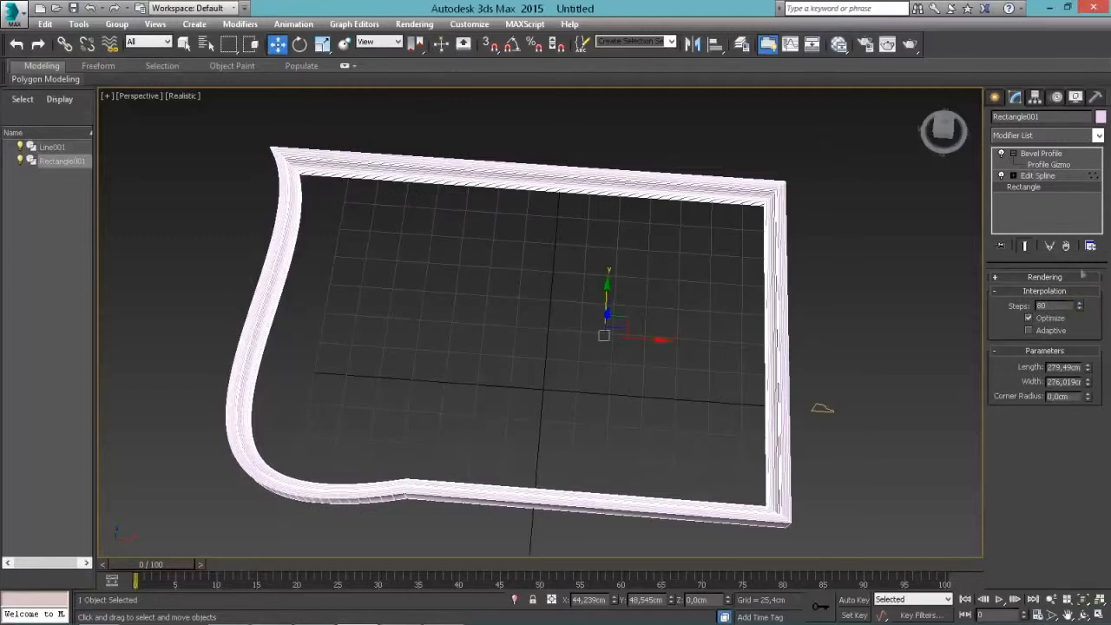
{"action": "left_click", "coordinate": [1051, 154]}
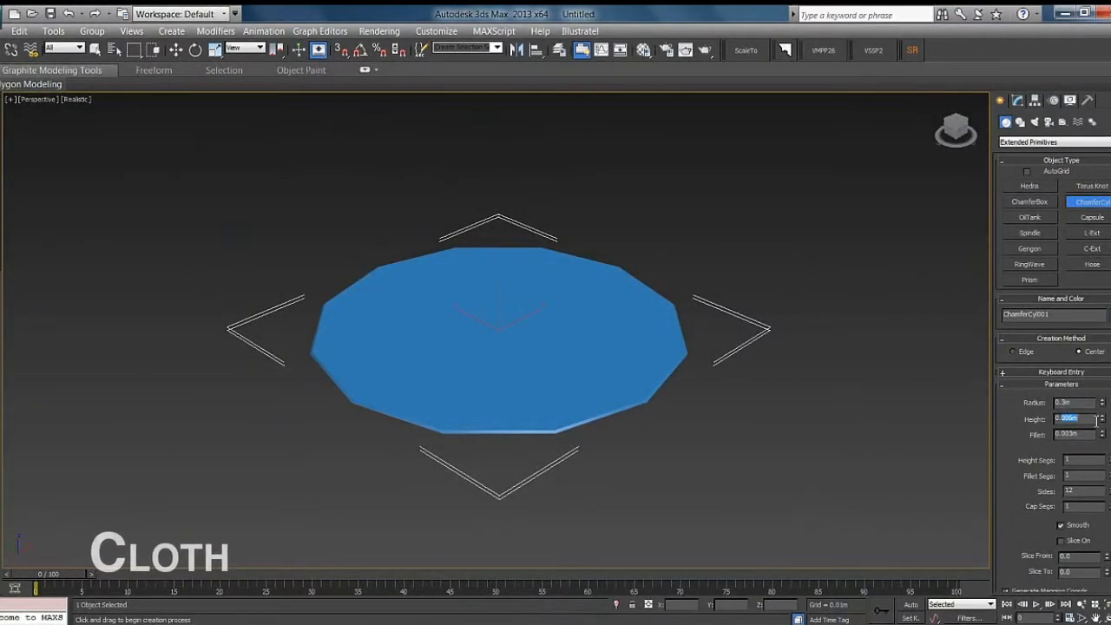
Set the chamfer cylinder's height to 0.045 m and its fillet to 0.01 m
{"action": "type", "text": "0.04"}
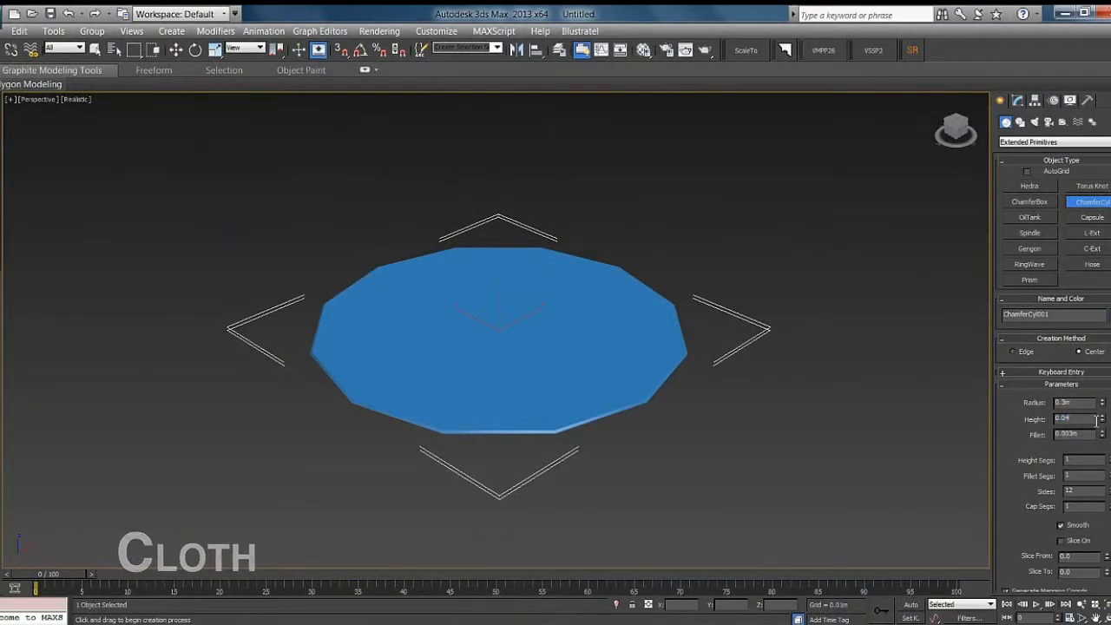
{"action": "key", "text": "Return"}
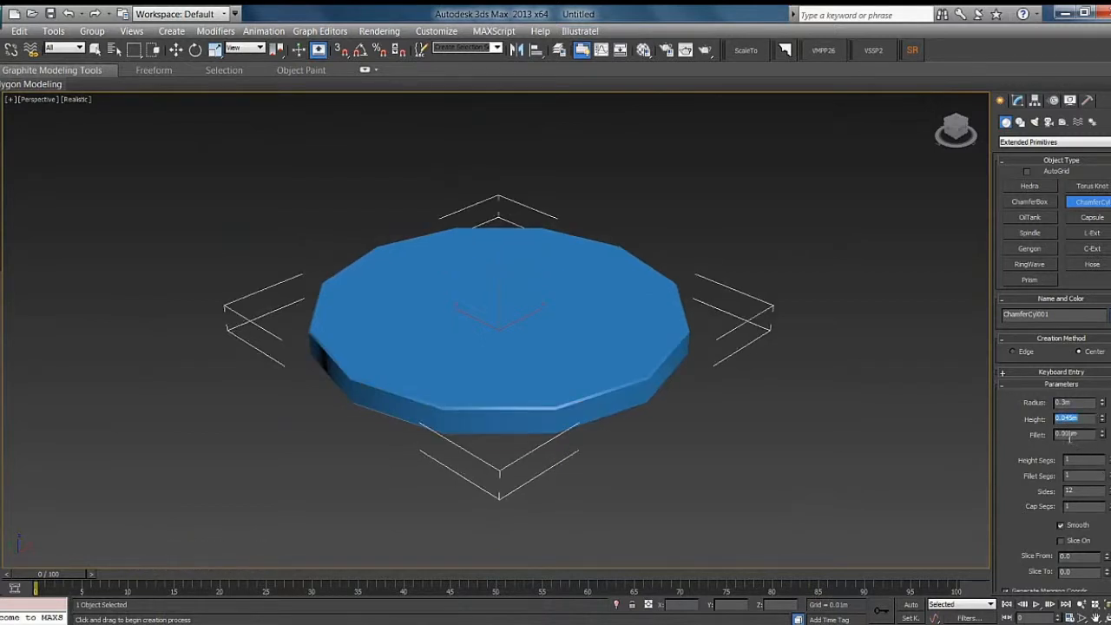
{"action": "left_click_drag", "start_coordinate": [1067, 434], "coordinate": [1091, 435]}
{"action": "key", "text": "Return"}
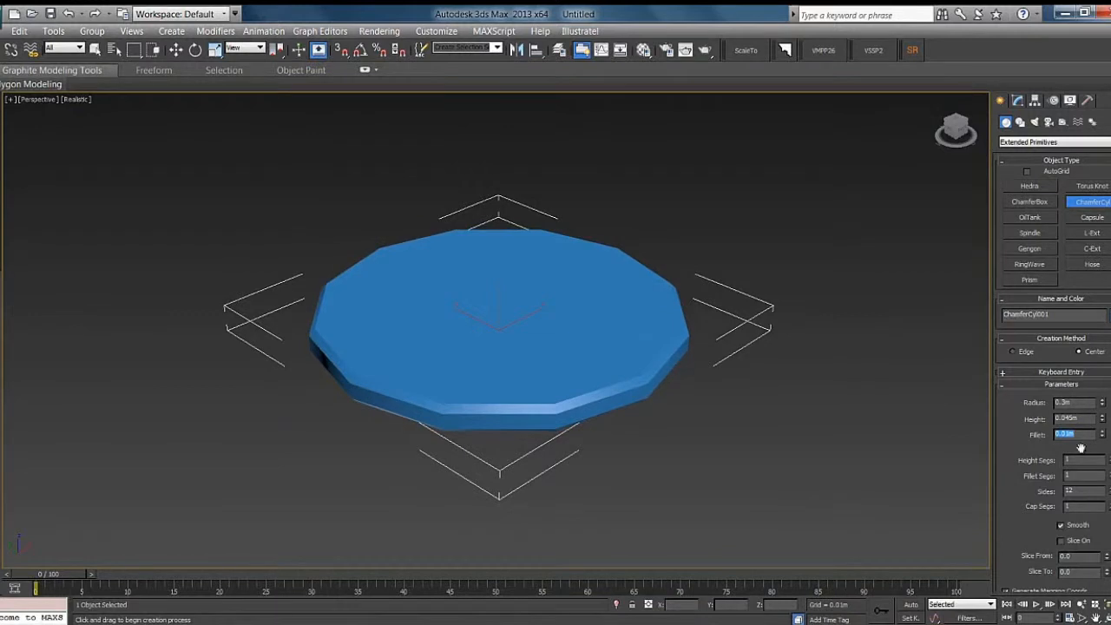
Set the chamfer cylinder's sides to 65, fillet segments to 5 and cap segments to 3
{"action": "left_click", "coordinate": [1094, 491]}
{"action": "type", "text": "65"}
{"action": "key", "text": "Return"}
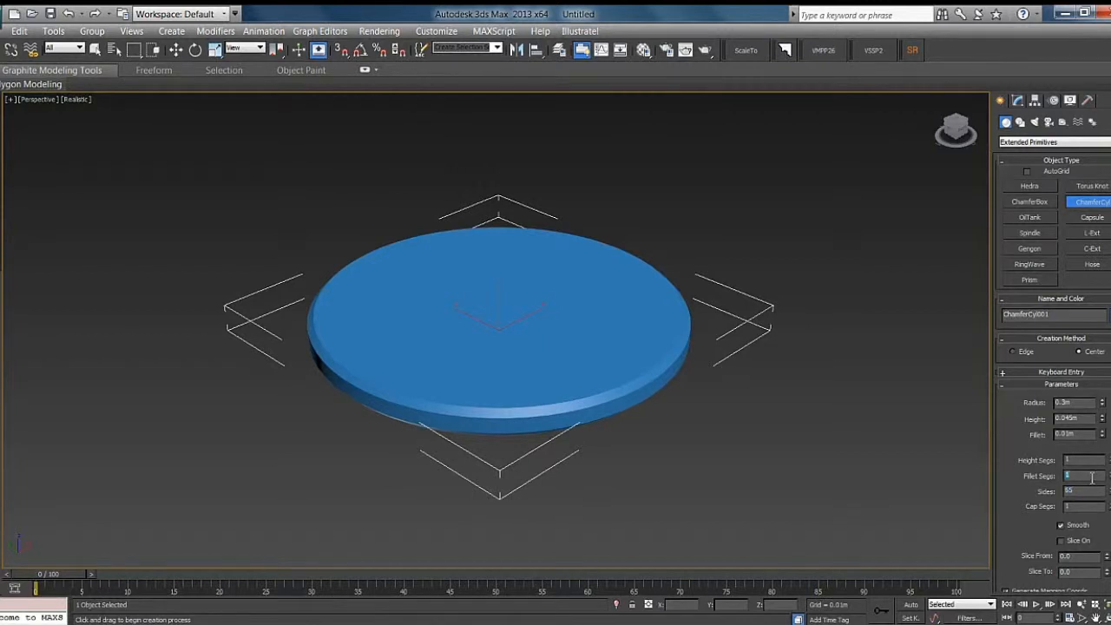
{"action": "key", "text": "Return"}
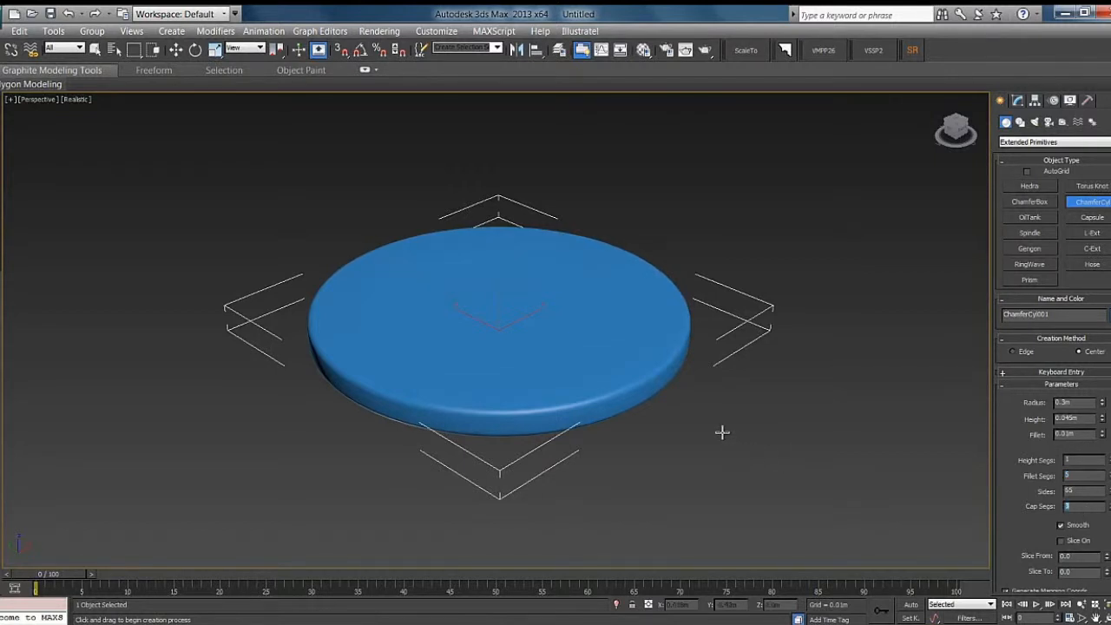
Show edged faces and raise the chamfer cylinder to about Z 0.17 m
{"action": "key", "text": "F4"}
{"action": "middle_click_drag", "start_coordinate": [648, 421], "coordinate": [624, 412], "text": "alt"}
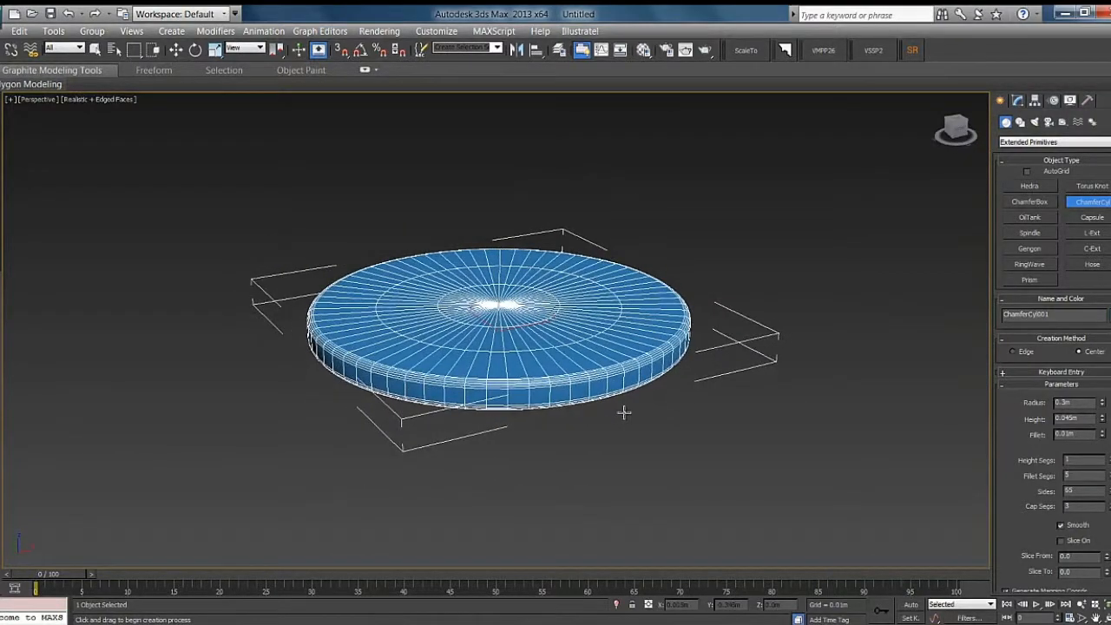
{"action": "key", "text": "w"}
{"action": "mouse_move", "coordinate": [570, 381]}
{"action": "middle_mouse_down", "text": "alt"}
{"action": "mouse_move", "coordinate": [570, 365]}
{"action": "mouse_move", "coordinate": [570, 386]}
{"action": "mouse_move", "coordinate": [570, 369]}
{"action": "mouse_move", "coordinate": [583, 371]}
{"action": "middle_mouse_up", "text": "alt"}
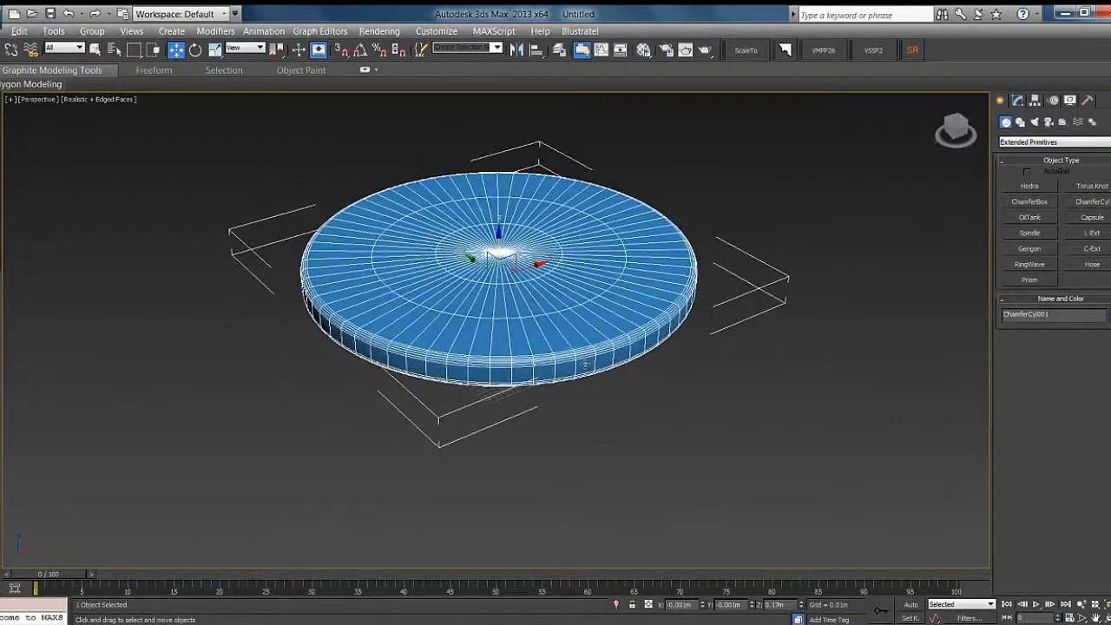
Draw a plane about 0.805 m long and 0.836 m wide around the cylinder in the Top view
{"action": "key", "text": "t"}
{"action": "left_click", "coordinate": [1015, 142]}
{"action": "left_click", "coordinate": [1024, 150]}
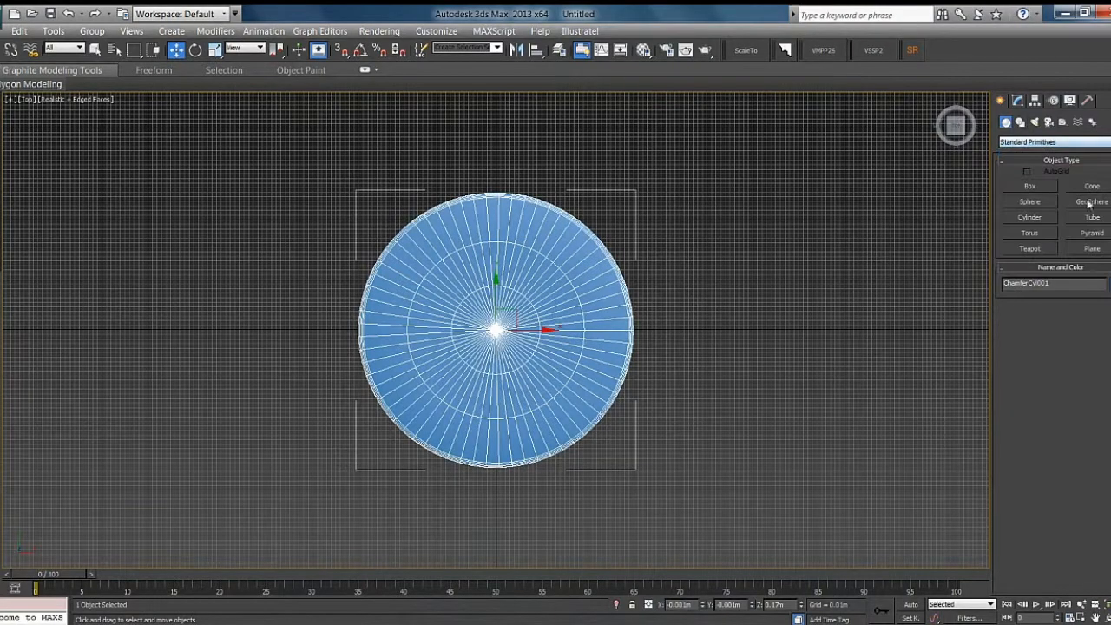
{"action": "left_click", "coordinate": [1095, 249]}
{"action": "left_click_drag", "start_coordinate": [686, 158], "coordinate": [300, 526]}
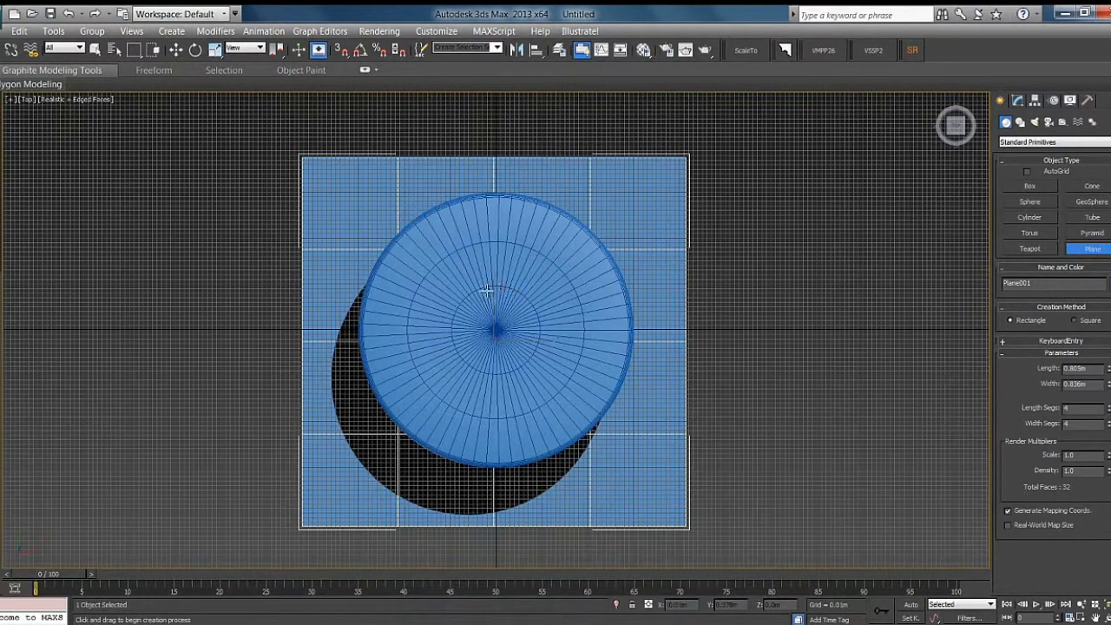
Set both the length and the width of the plane to 0.75 m
{"action": "left_click_drag", "start_coordinate": [1073, 371], "coordinate": [1104, 370]}
{"action": "key", "text": "Return"}
{"action": "left_click_drag", "start_coordinate": [1072, 386], "coordinate": [1105, 388]}
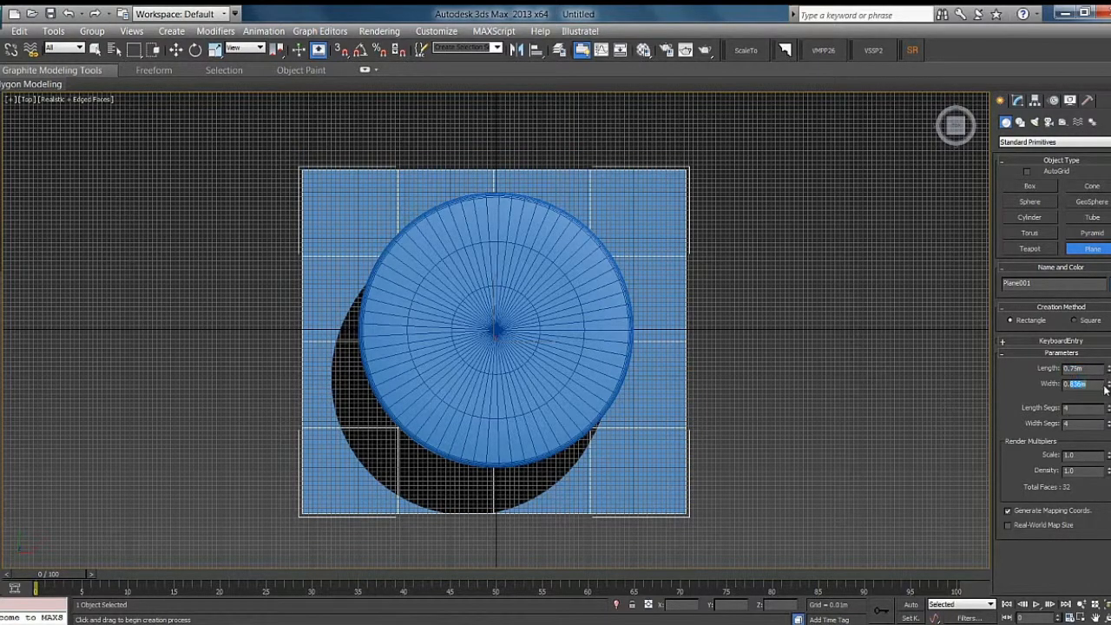
{"action": "key", "text": "Return"}
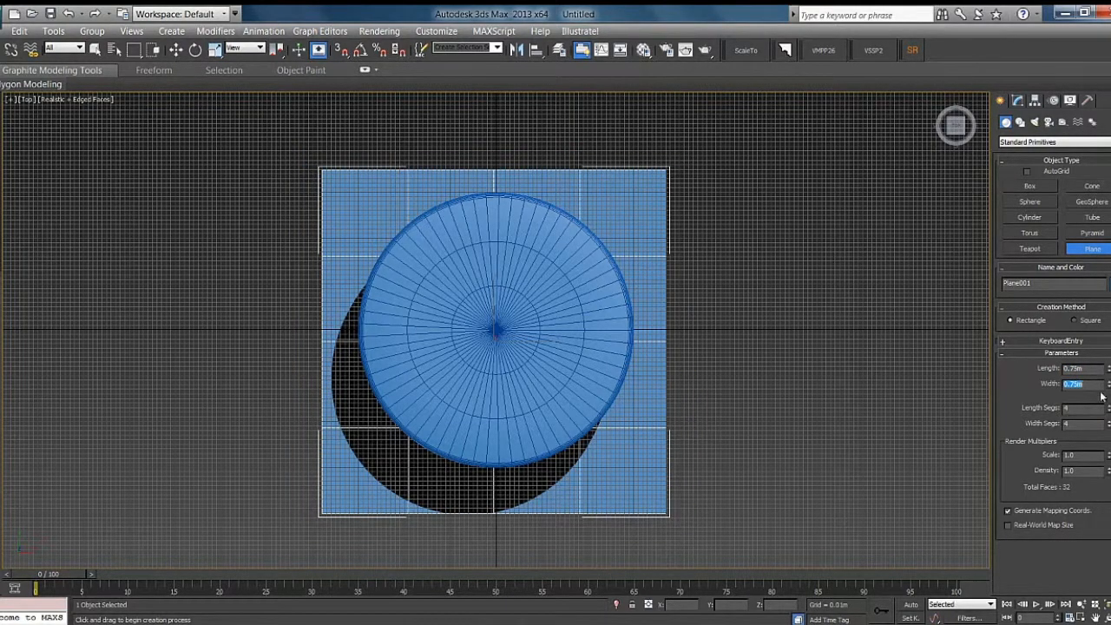
Subdivide the plane into 80 length segments and 80 width segments
{"action": "double_click", "coordinate": [1074, 406]}
{"action": "double_click", "coordinate": [1074, 427]}
{"action": "type", "text": "80"}
{"action": "key", "text": "Return"}
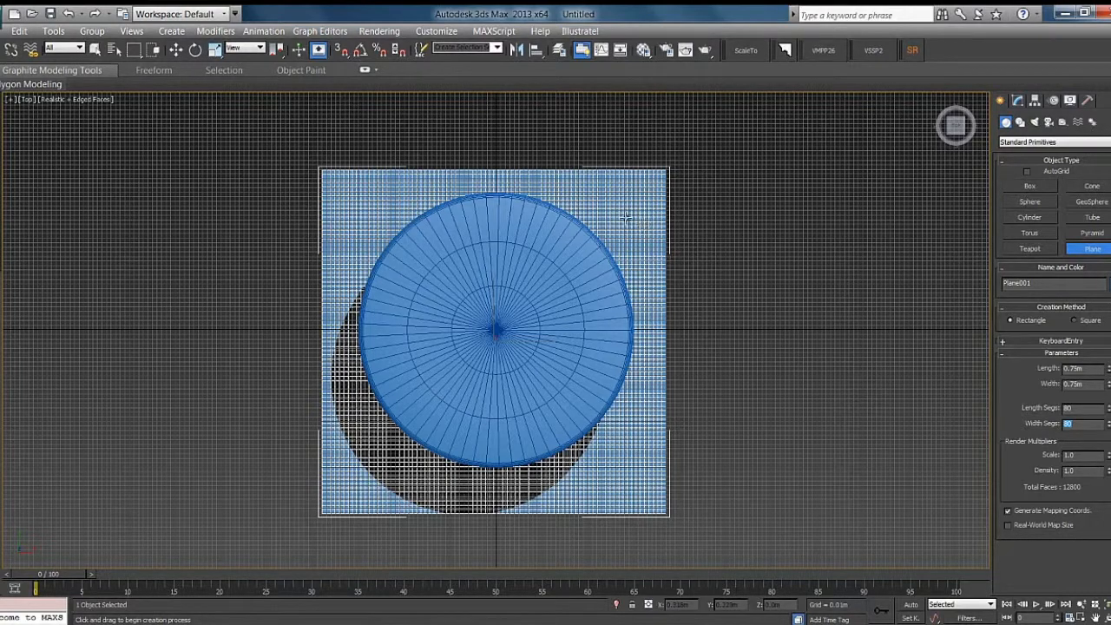
Align the plane with the chamfer cylinder and raise it above the cylinder to about Z 0.24 m in the Perspective view
{"action": "left_click", "coordinate": [534, 50]}
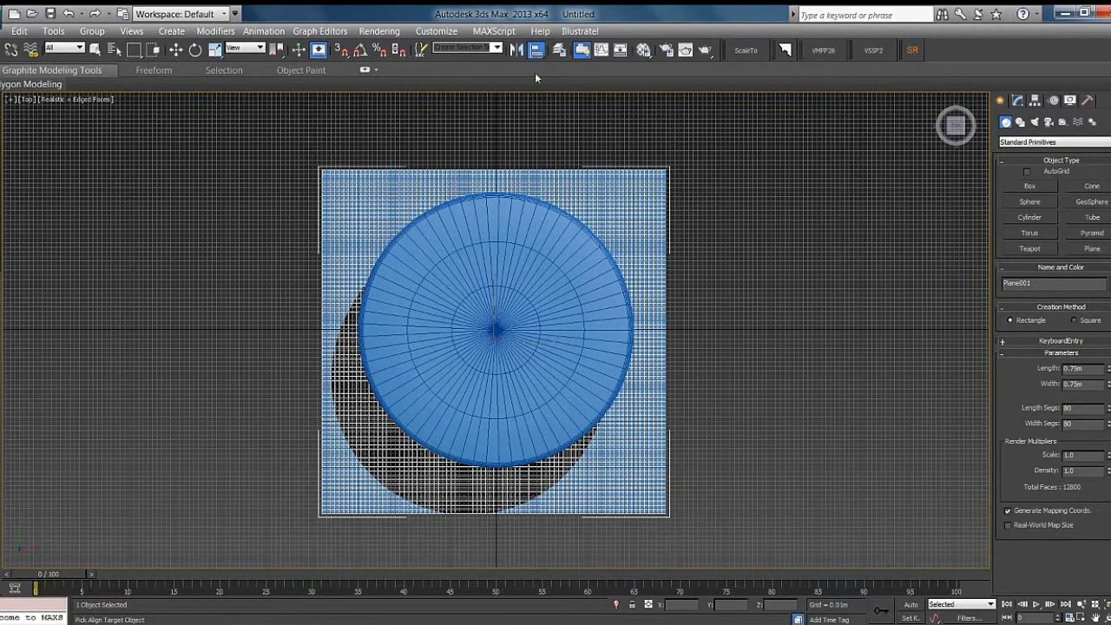
{"action": "key", "text": "p"}
{"action": "key", "text": "w"}
{"action": "left_click_drag", "start_coordinate": [528, 280], "coordinate": [528, 180]}
{"action": "middle_click_drag", "start_coordinate": [563, 285], "coordinate": [560, 392], "text": "alt"}
Apply the Cloth modifier to the plane and widen the command panel to show its simulation parameters
{"action": "left_click", "coordinate": [1018, 100]}
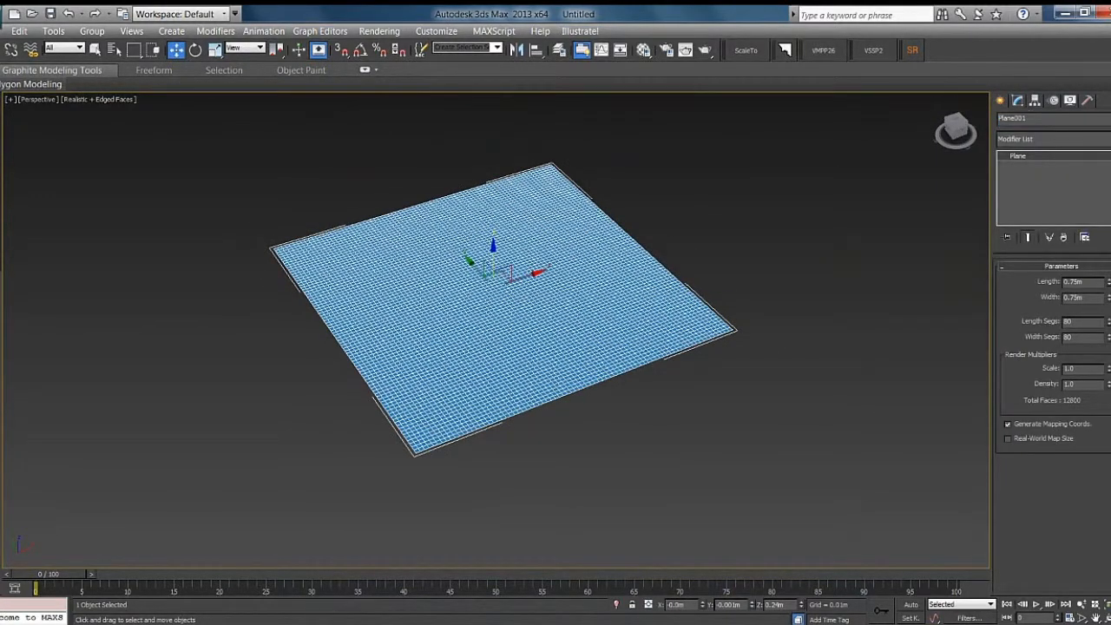
{"action": "left_click", "coordinate": [1052, 139]}
{"action": "scroll", "coordinate": [1041, 391], "scroll_direction": "down", "scroll_amount": 5}
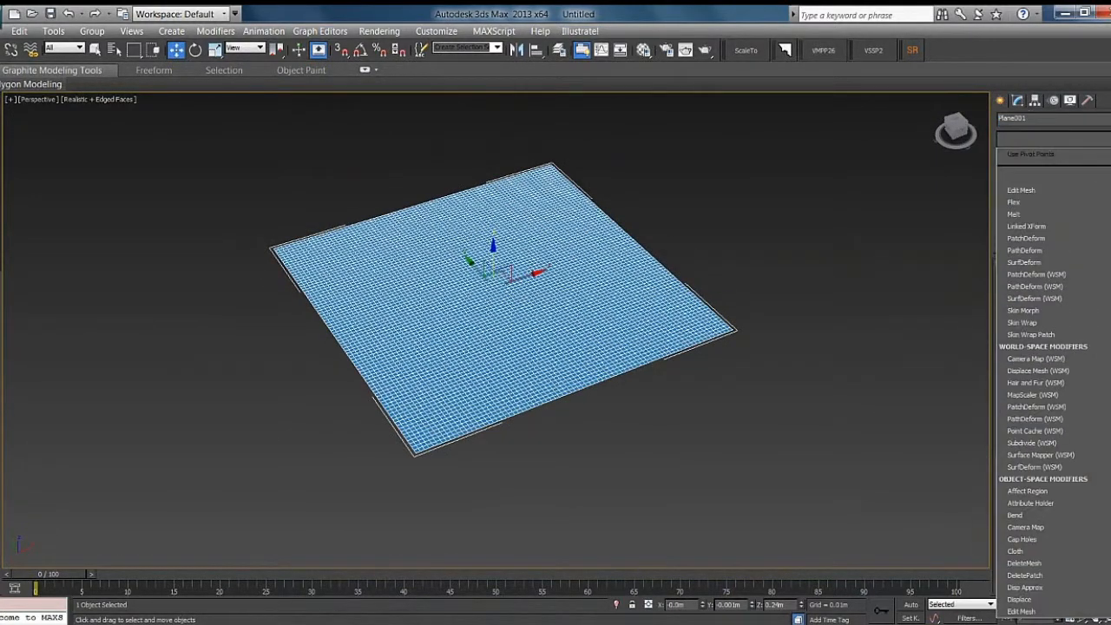
{"action": "left_click", "coordinate": [1032, 552]}
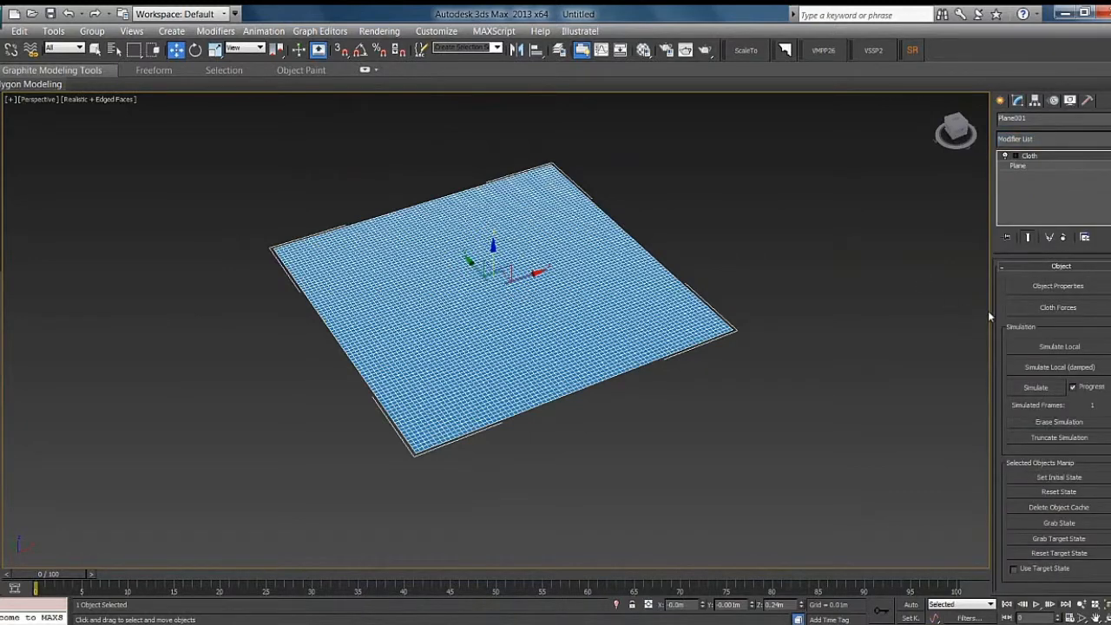
{"action": "left_click_drag", "start_coordinate": [987, 311], "coordinate": [939, 348]}
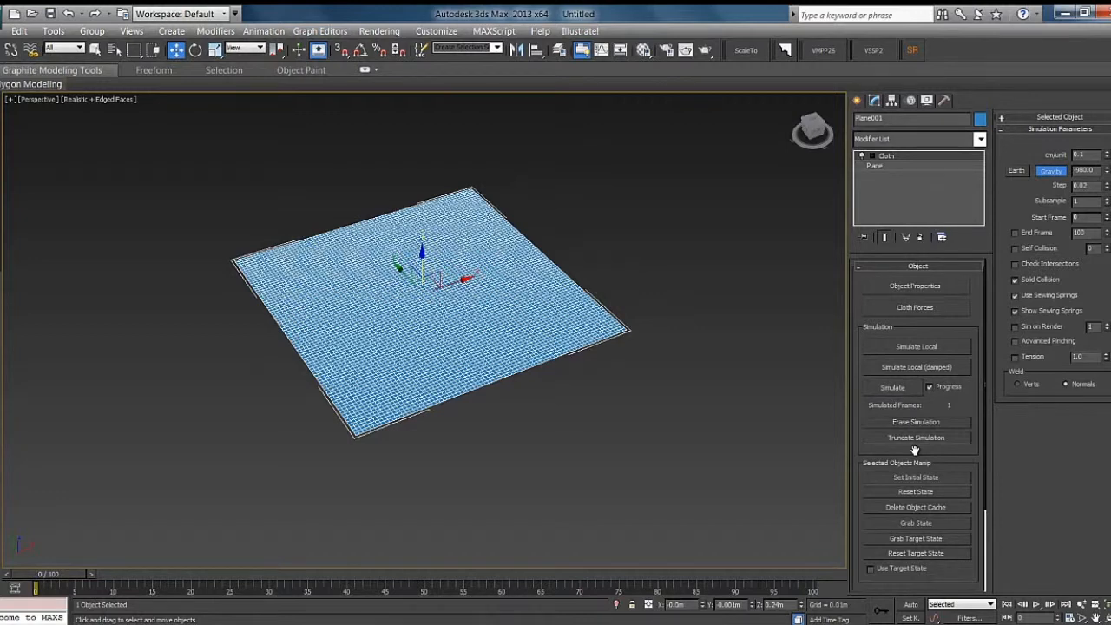
{"action": "scroll", "coordinate": [530, 355], "scroll_direction": "up", "scroll_amount": 3}
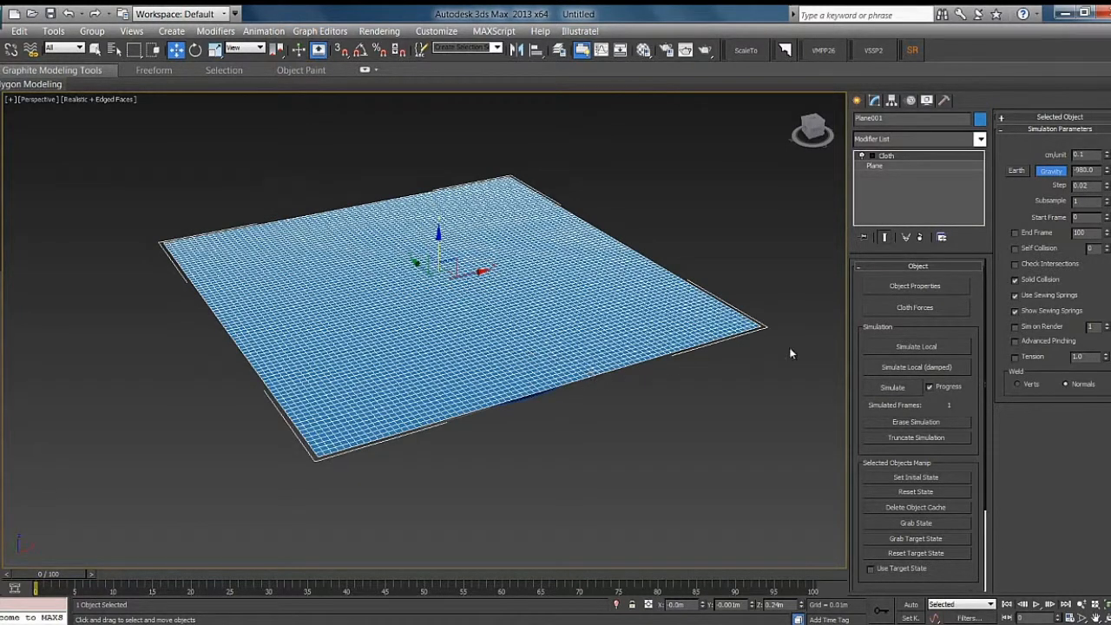
Add ChamferCyl001 to the objects in the plane's cloth simulation through Object Properties
{"action": "left_click", "coordinate": [887, 288]}
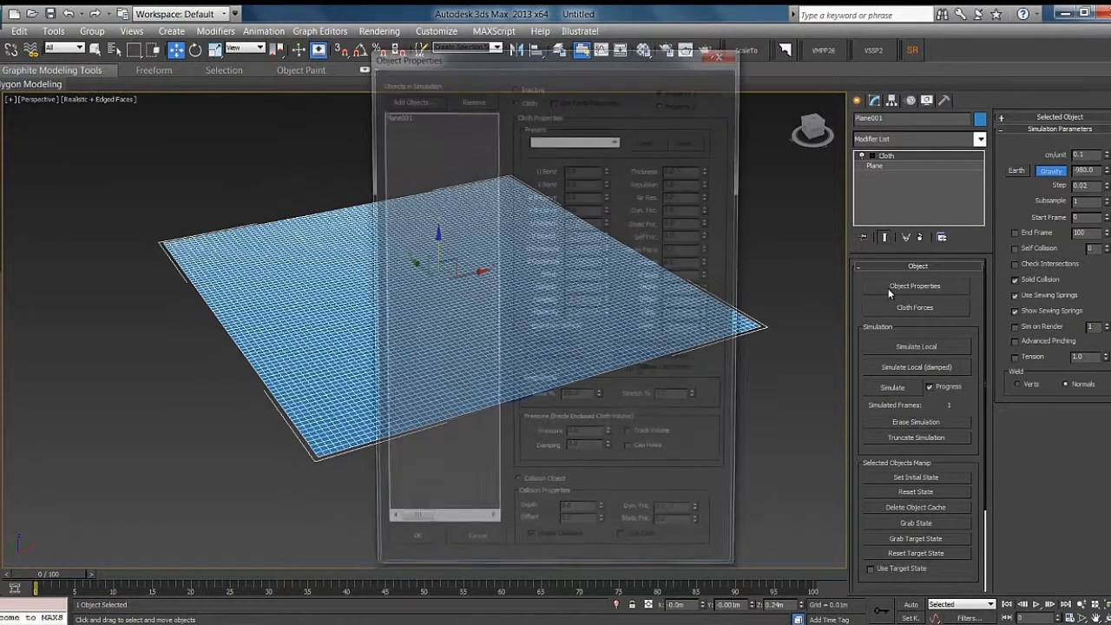
{"action": "left_click_drag", "start_coordinate": [598, 58], "coordinate": [663, 65]}
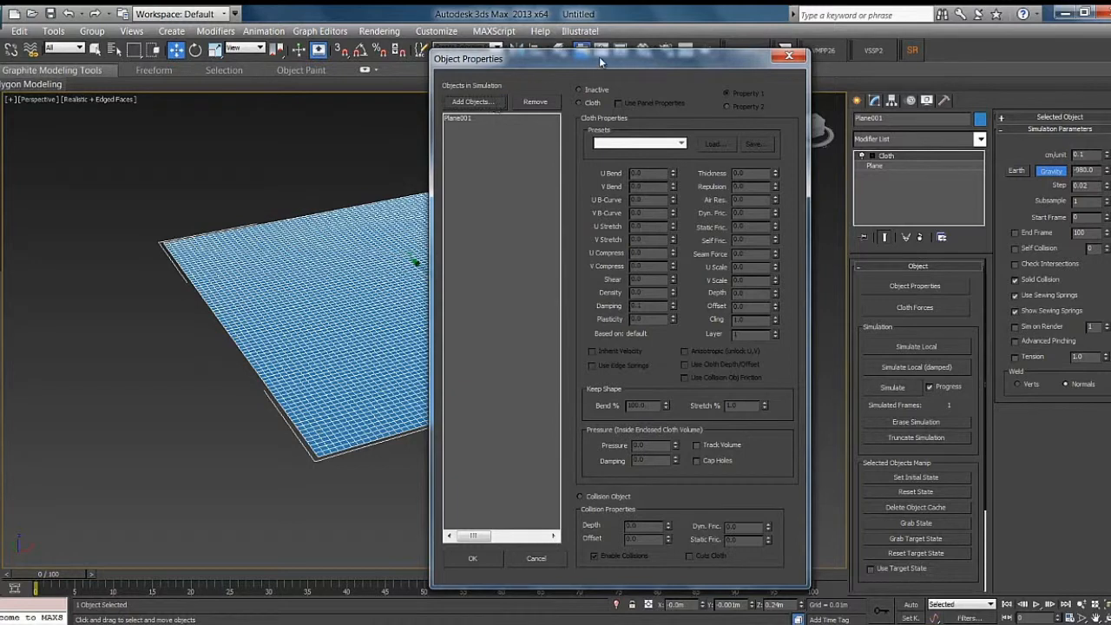
{"action": "left_click_drag", "start_coordinate": [601, 59], "coordinate": [699, 60]}
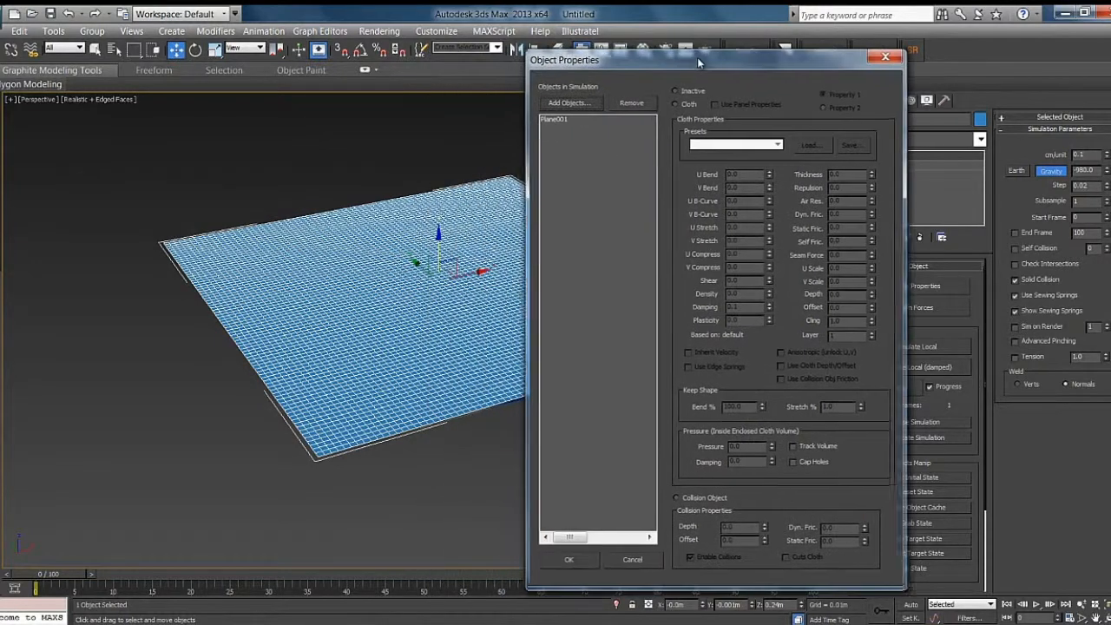
{"action": "left_click", "coordinate": [567, 102]}
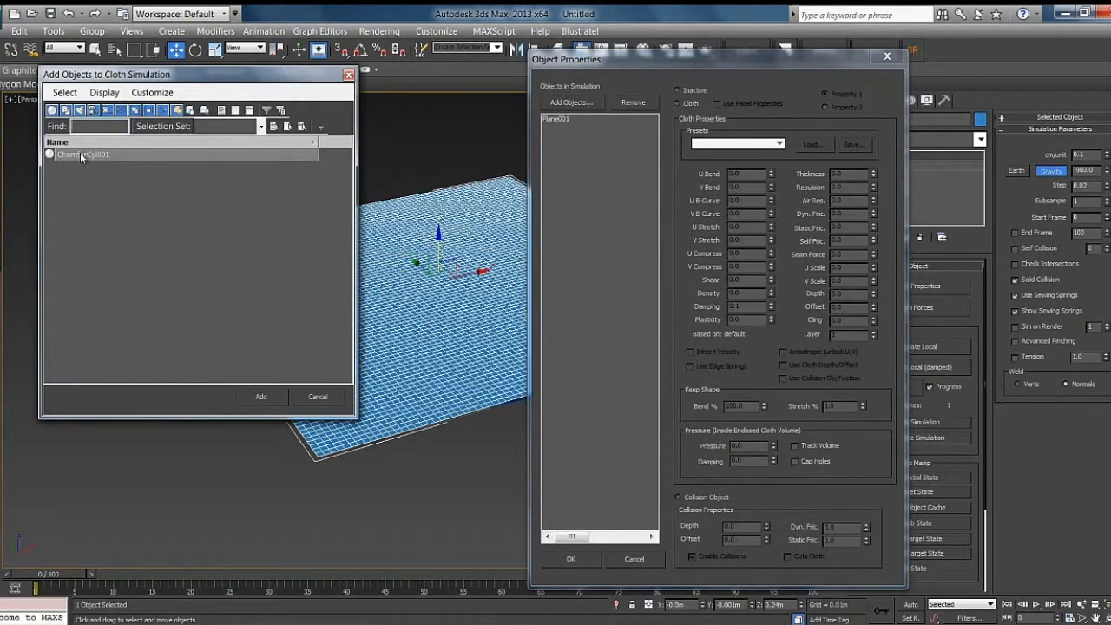
{"action": "left_click", "coordinate": [54, 156]}
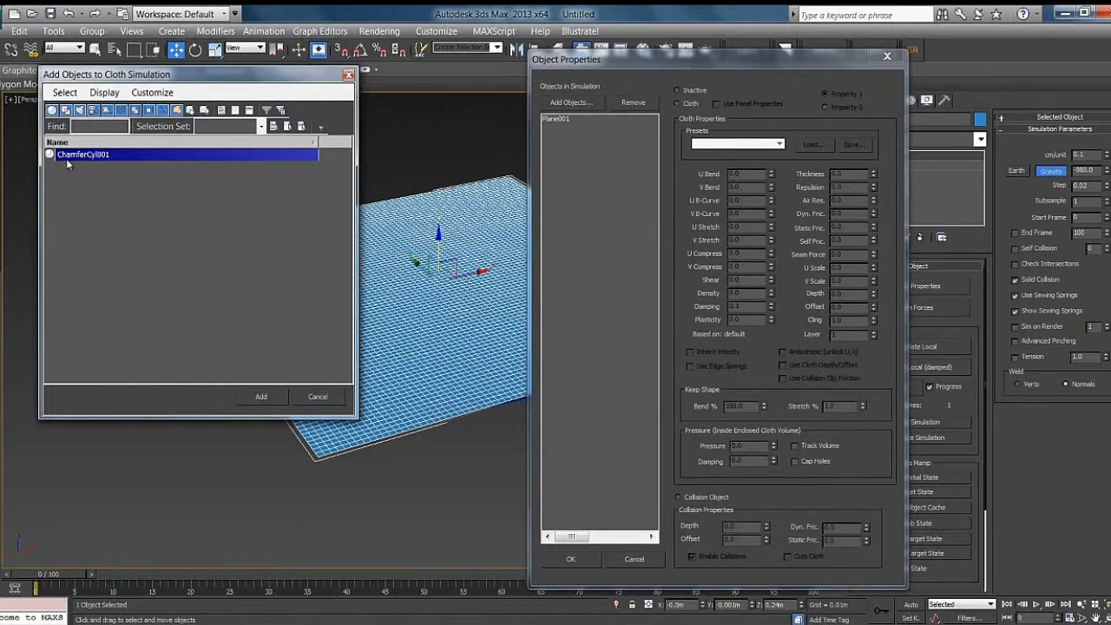
{"action": "left_click", "coordinate": [257, 397]}
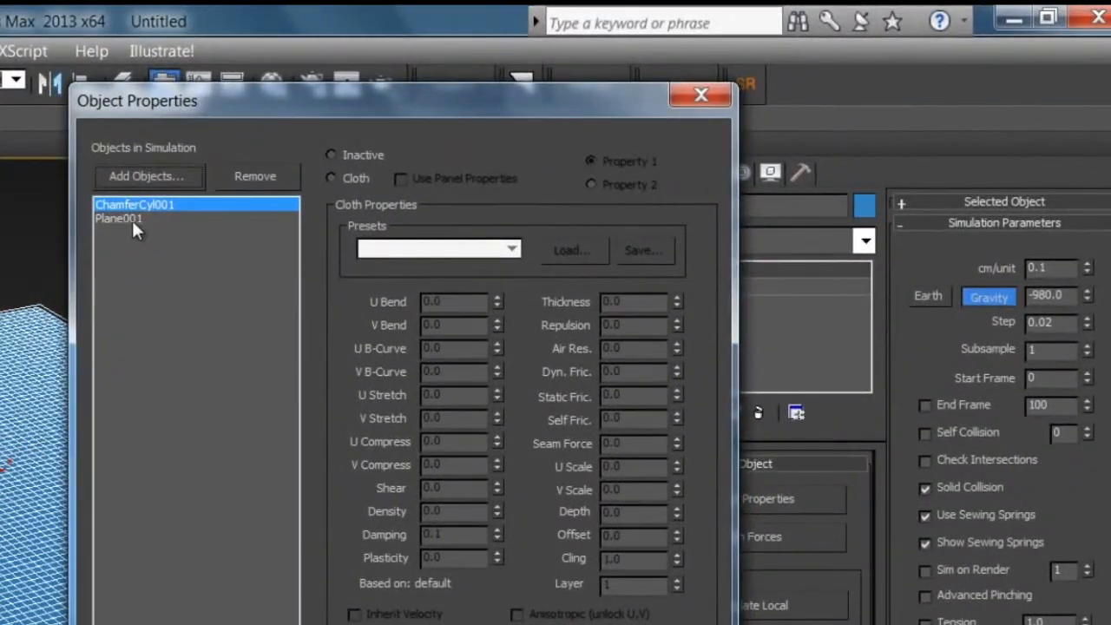
Define Plane001 as Cloth in the simulation and give it the Cotton preset
{"action": "left_click", "coordinate": [119, 219]}
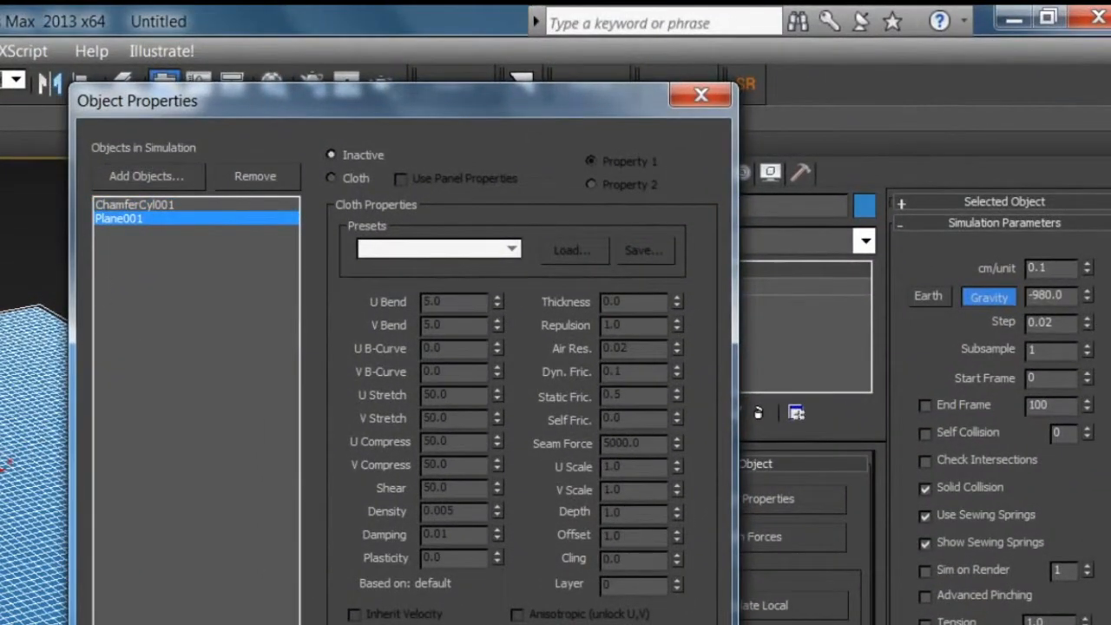
{"action": "left_click", "coordinate": [330, 178]}
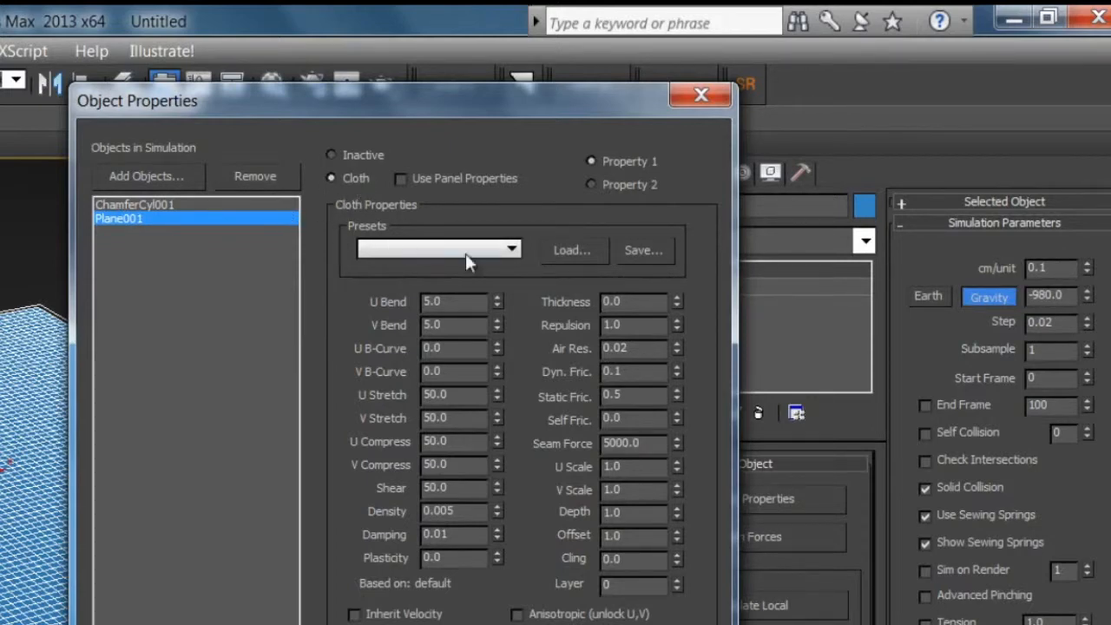
{"action": "left_click", "coordinate": [510, 250]}
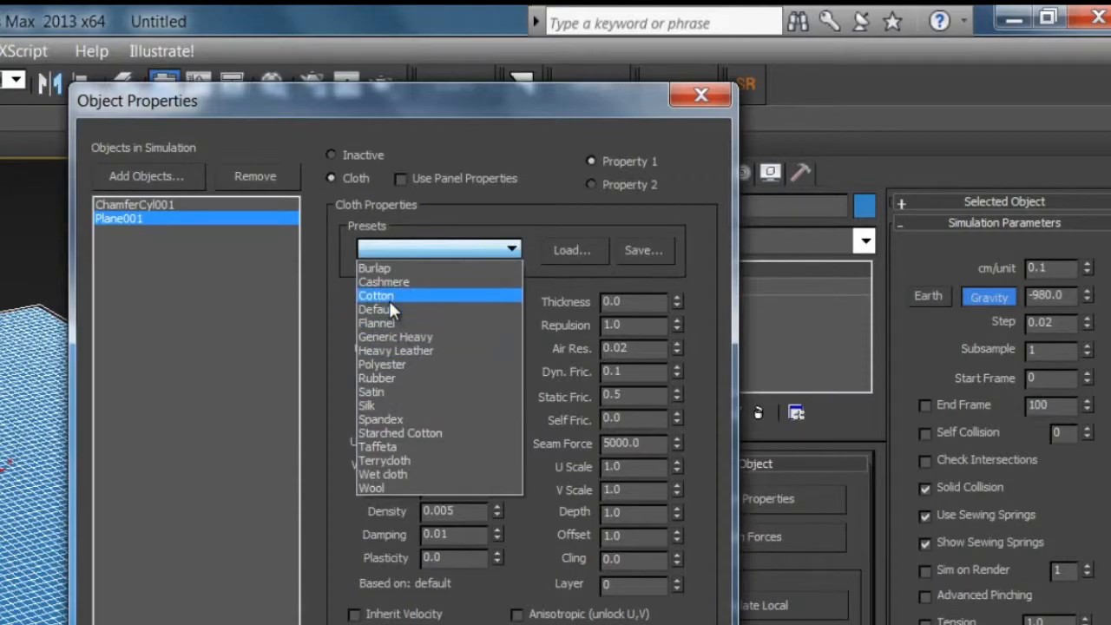
{"action": "left_click", "coordinate": [389, 299]}
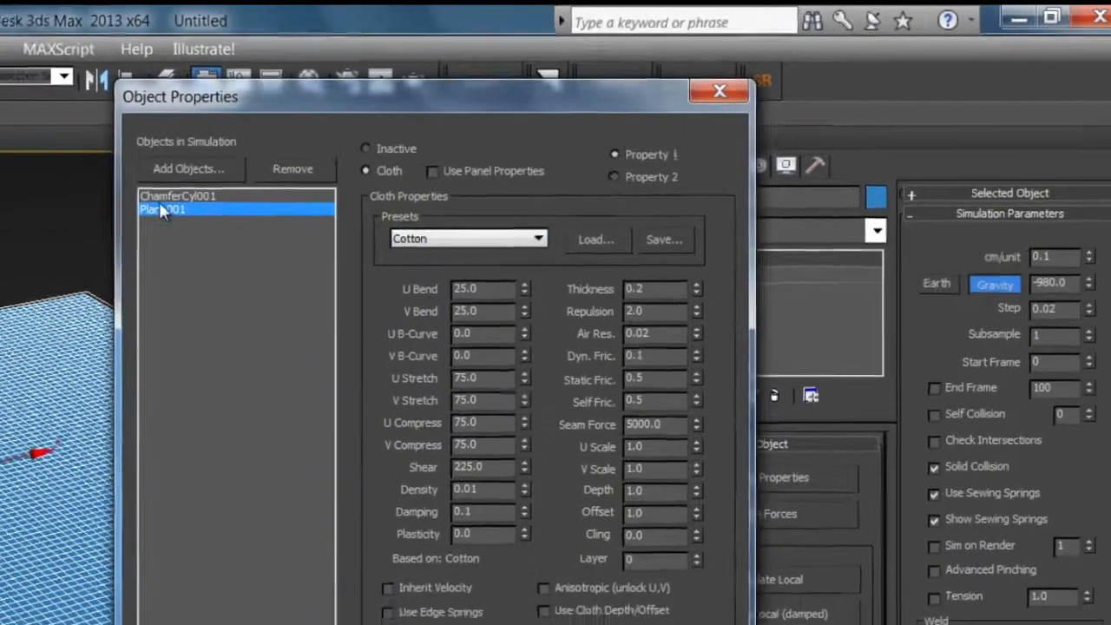
Define ChamferCyl001 as a Collision Object and accept the cloth object properties
{"action": "left_click", "coordinate": [113, 206]}
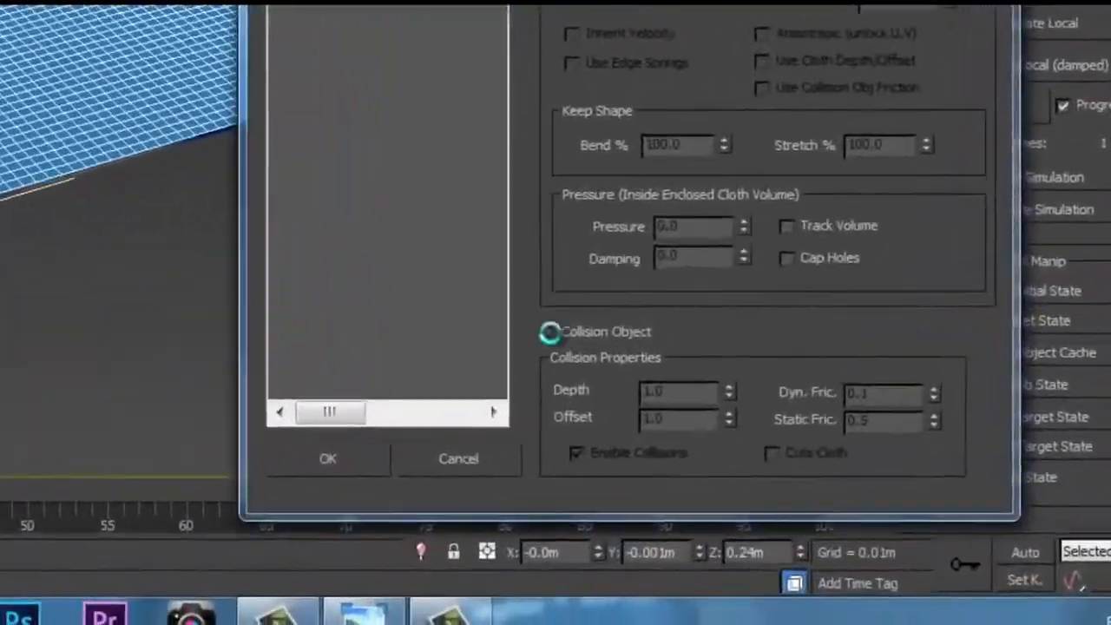
{"action": "left_click", "coordinate": [678, 498]}
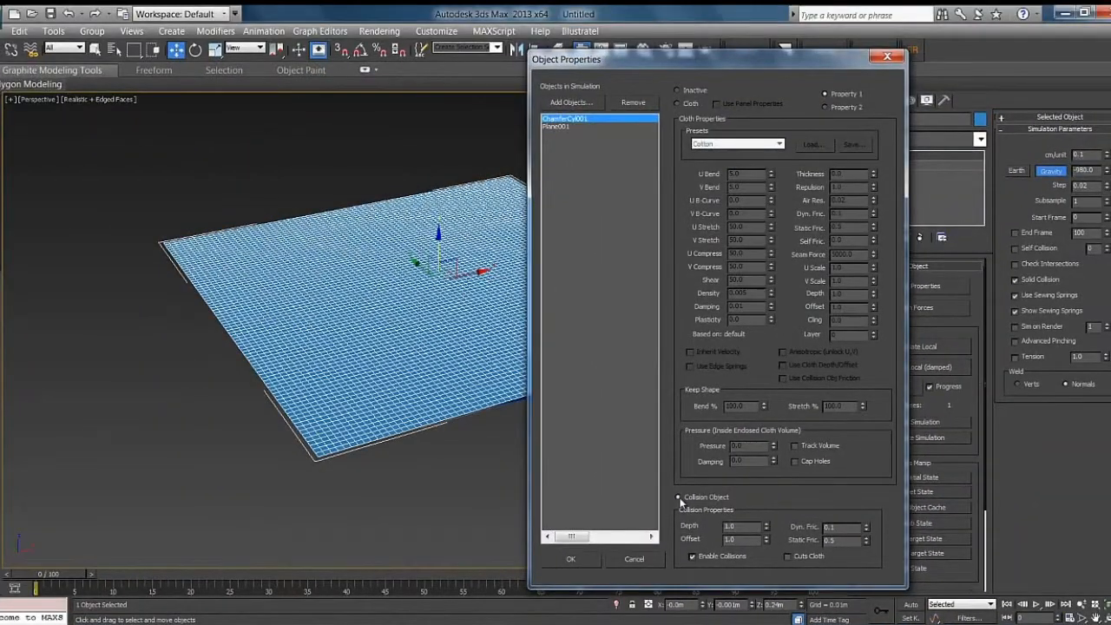
{"action": "left_click", "coordinate": [554, 126]}
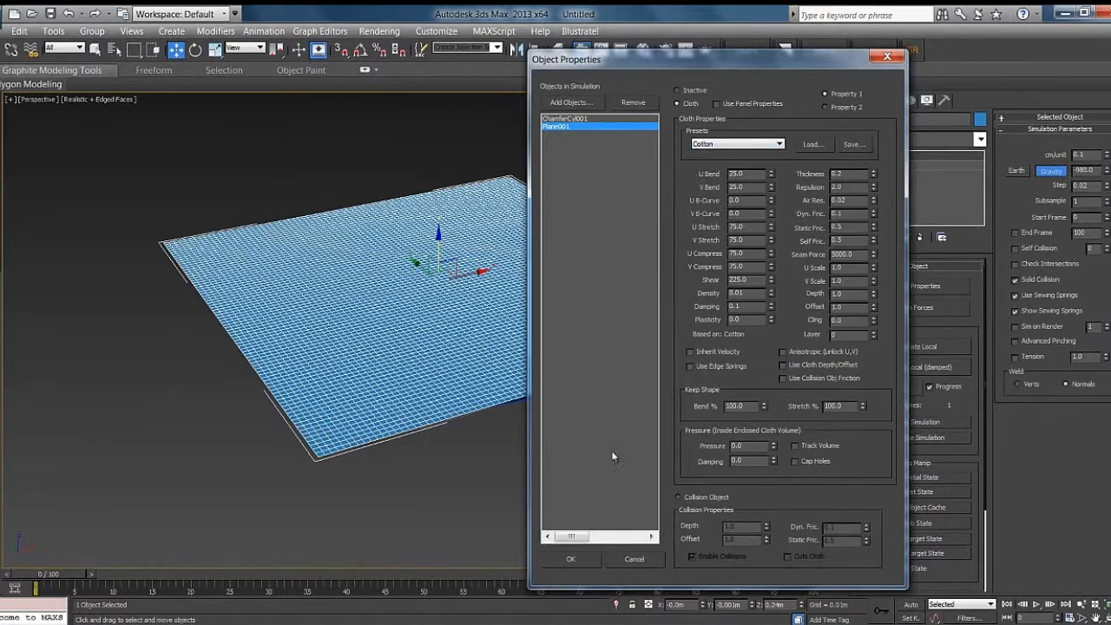
{"action": "left_click", "coordinate": [573, 560]}
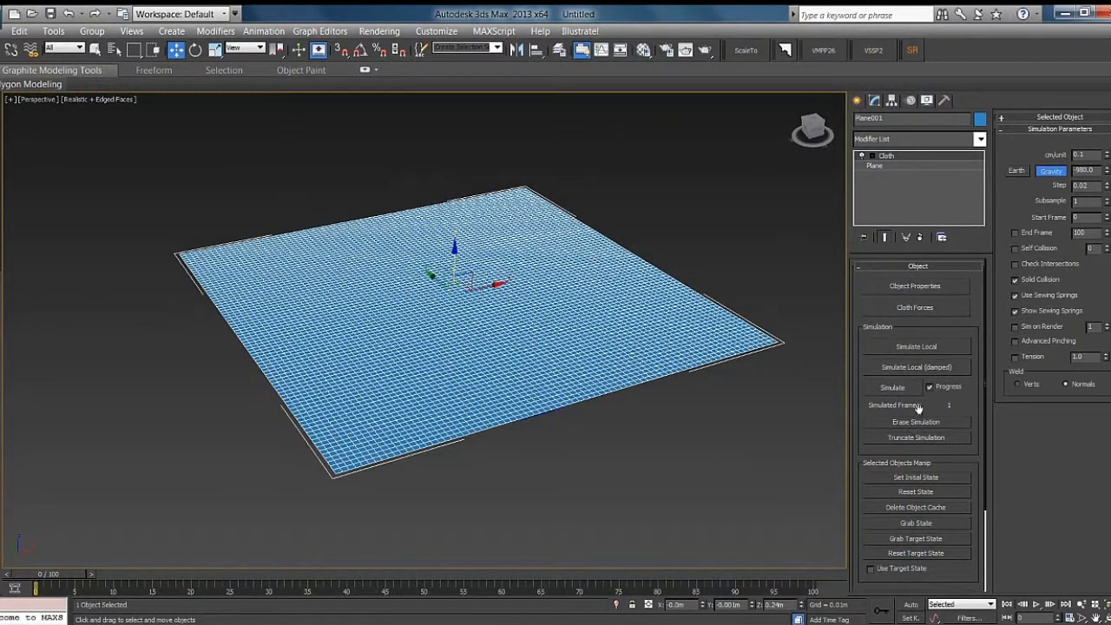
Try running the cloth simulation, stop it partway and erase the simulated frames
{"action": "left_click", "coordinate": [902, 389]}
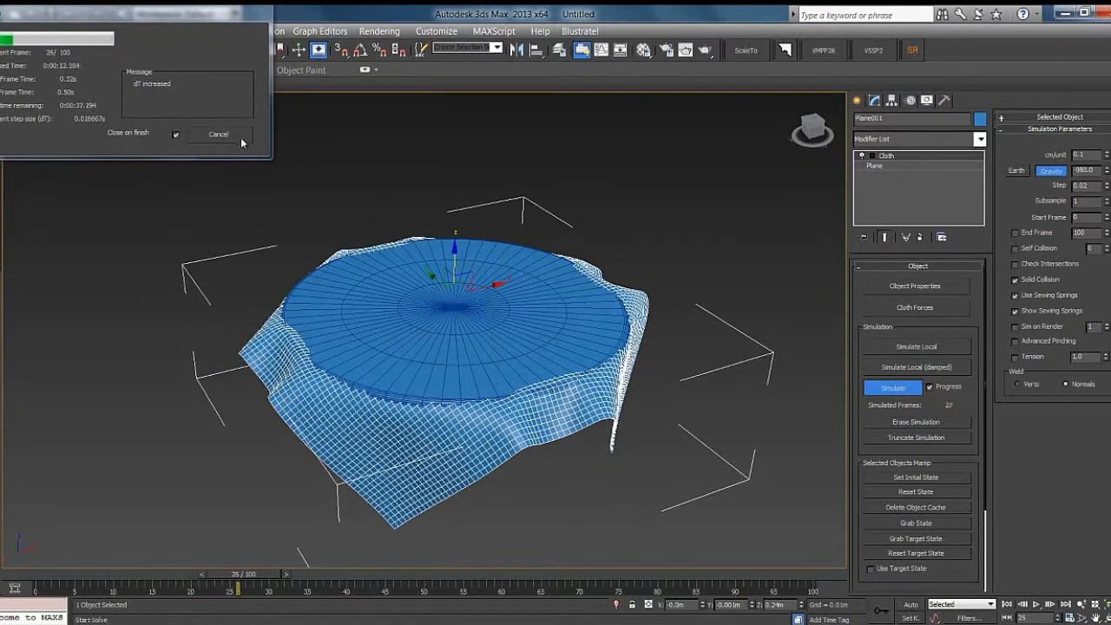
{"action": "left_click", "coordinate": [211, 137]}
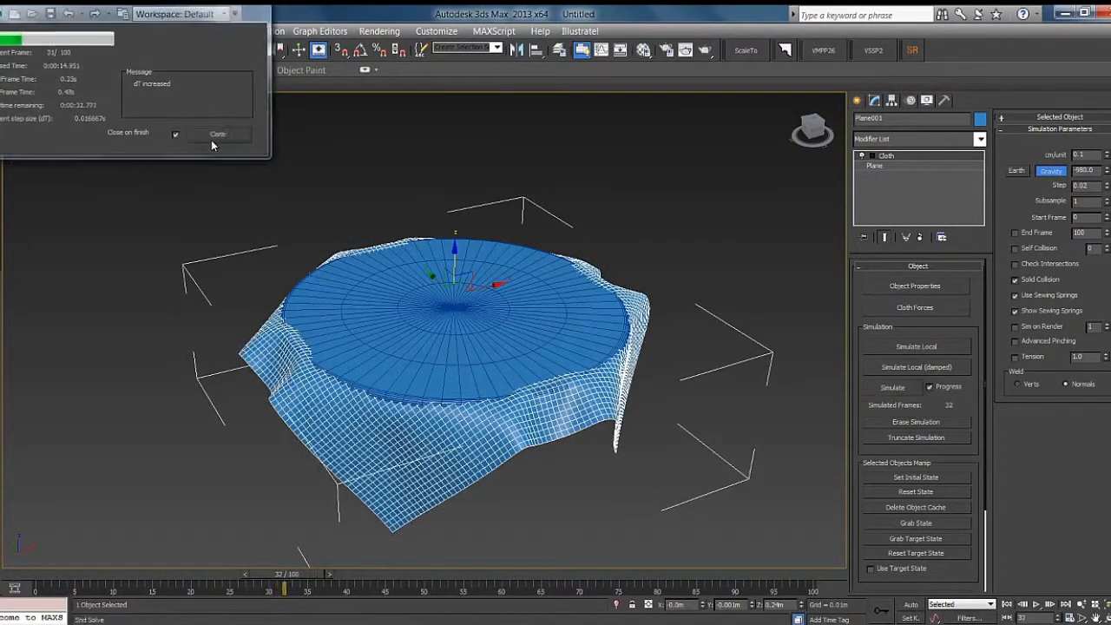
{"action": "left_click", "coordinate": [211, 137]}
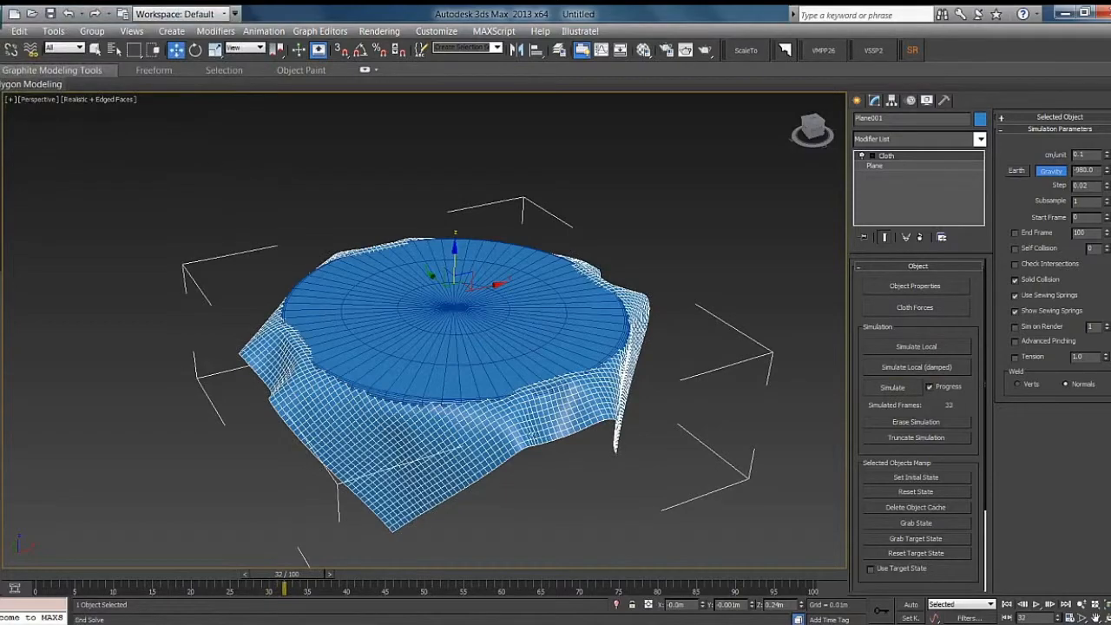
{"action": "left_click", "coordinate": [914, 421]}
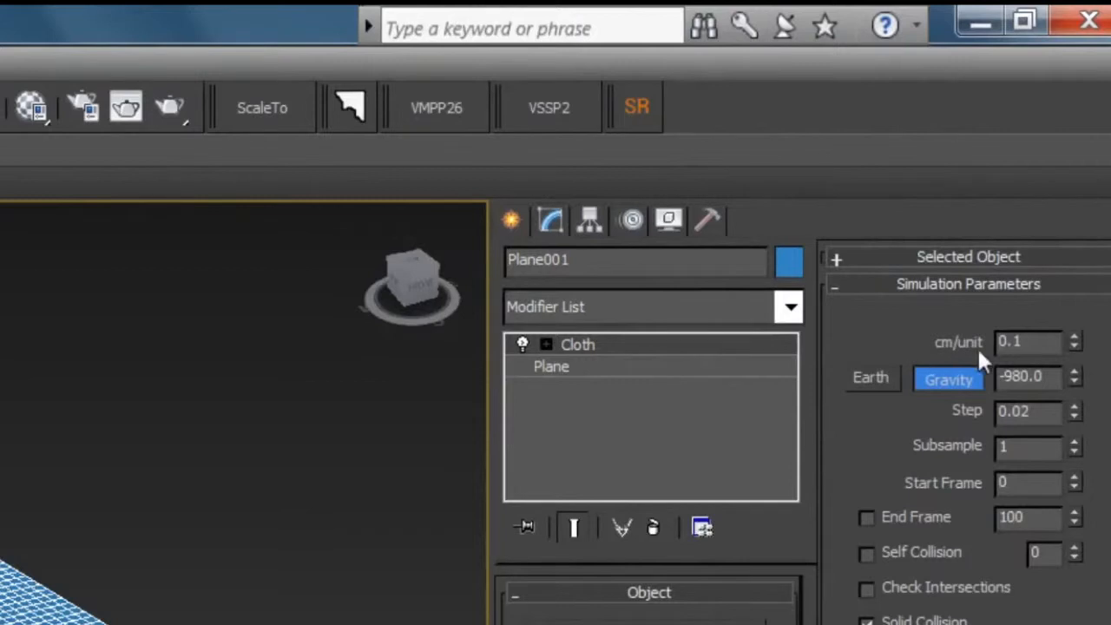
Set the simulation's cm/unit to 2.0, simulate the cloth over the cylinder and hide the edged faces
{"action": "left_click_drag", "start_coordinate": [1032, 346], "coordinate": [975, 347]}
{"action": "type", "text": "2"}
{"action": "key", "text": "Return"}
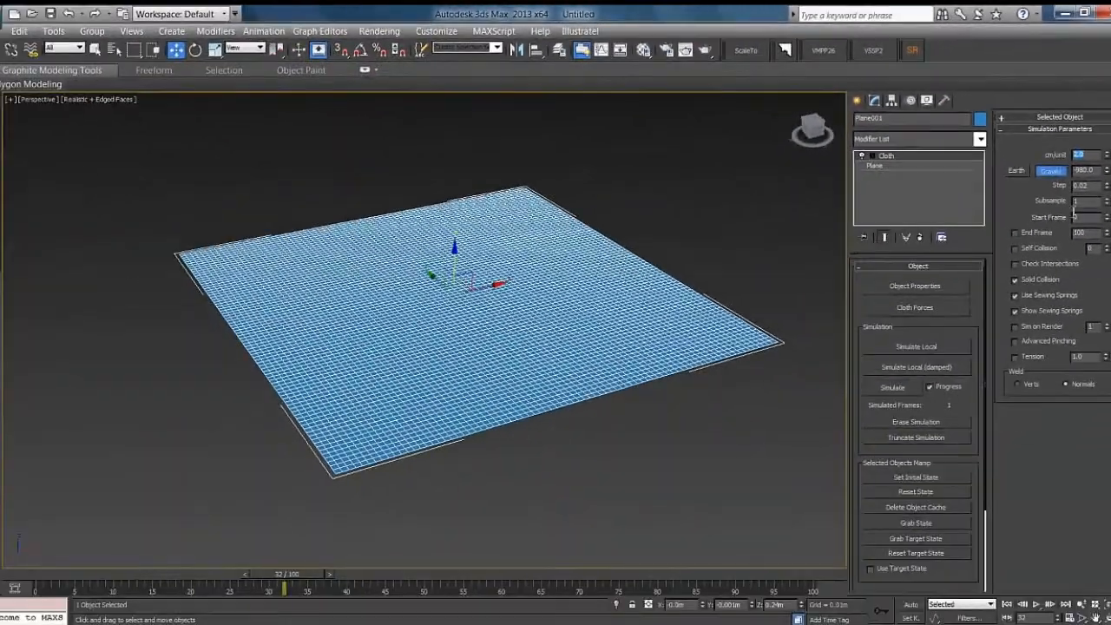
{"action": "left_click", "coordinate": [899, 388]}
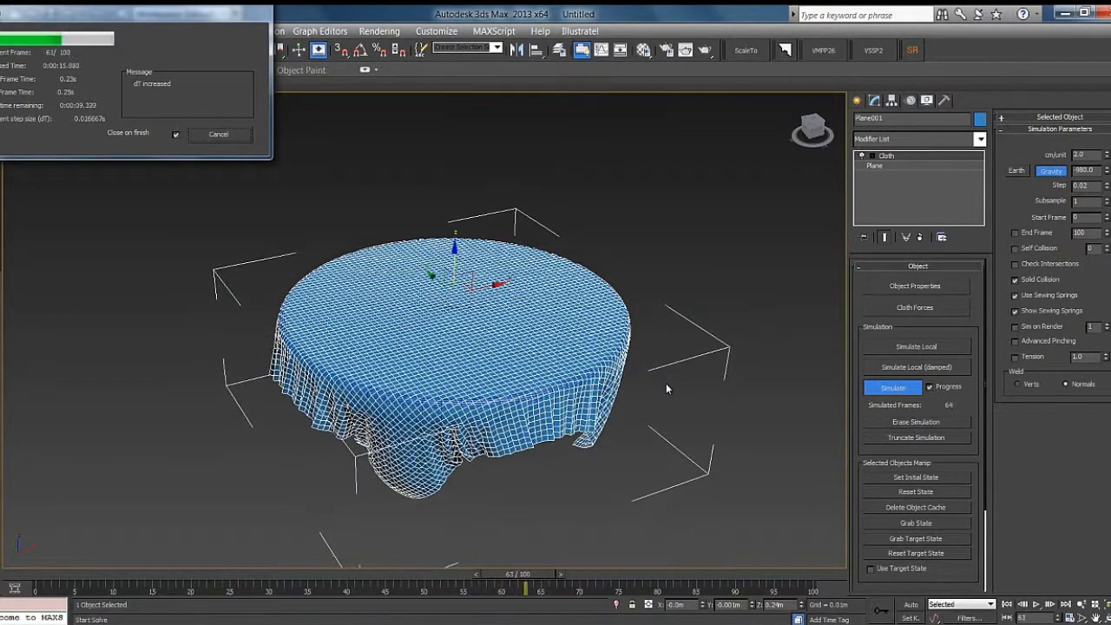
{"action": "key", "text": "F4"}
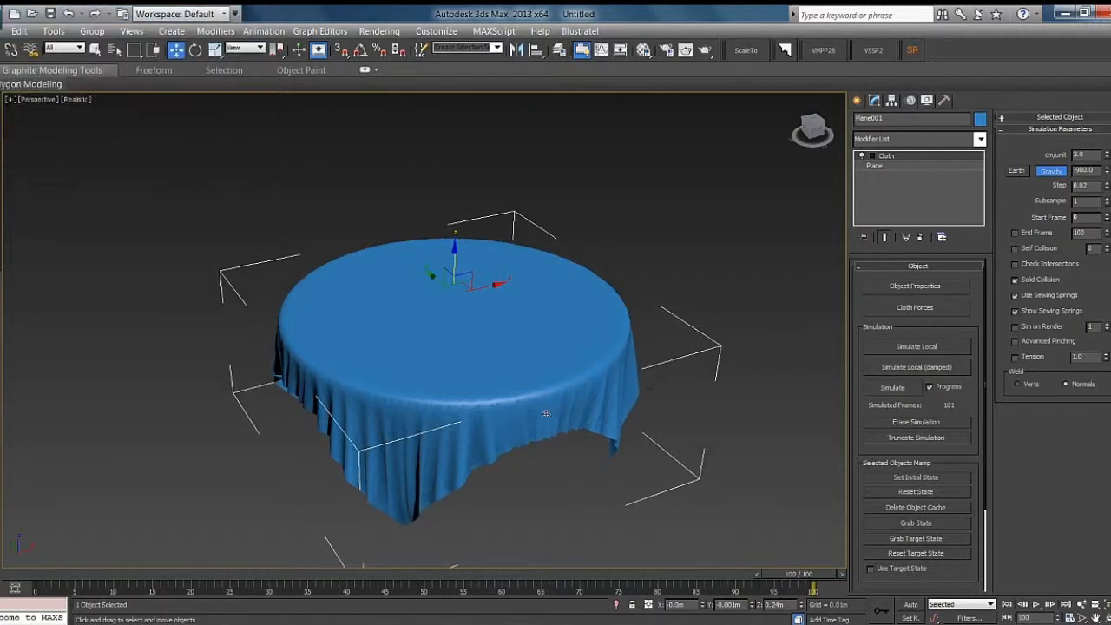
{"action": "middle_click_drag", "start_coordinate": [545, 413], "coordinate": [647, 372], "text": "alt"}
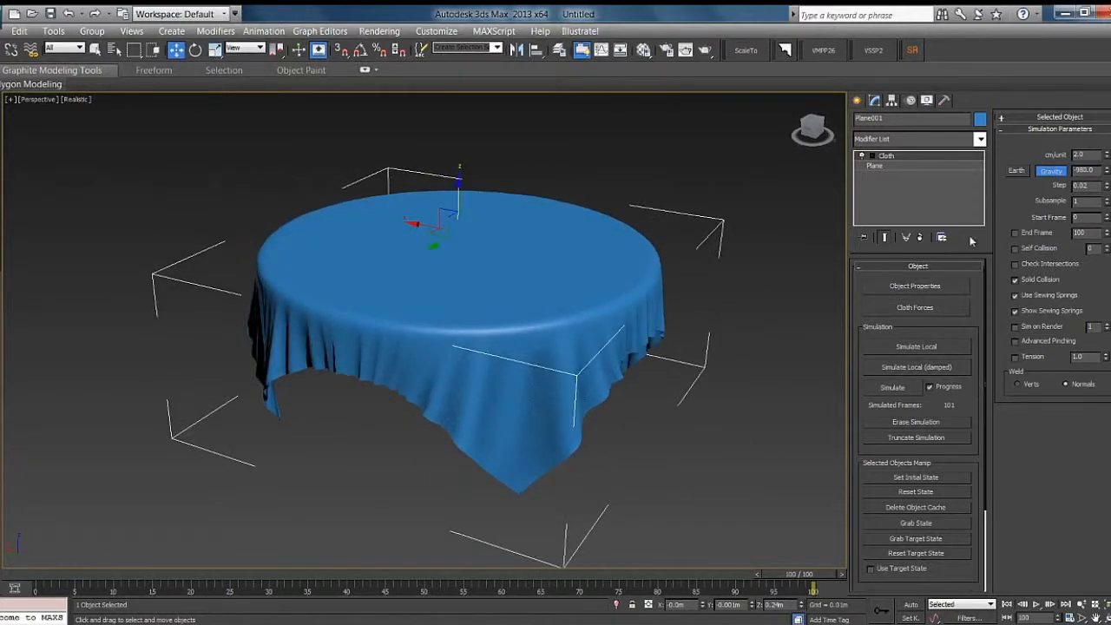
Apply a Shell modifier on top of the Cloth modifier of the draped plane
{"action": "left_click", "coordinate": [980, 139]}
{"action": "scroll", "coordinate": [961, 364], "scroll_direction": "down", "scroll_amount": 3}
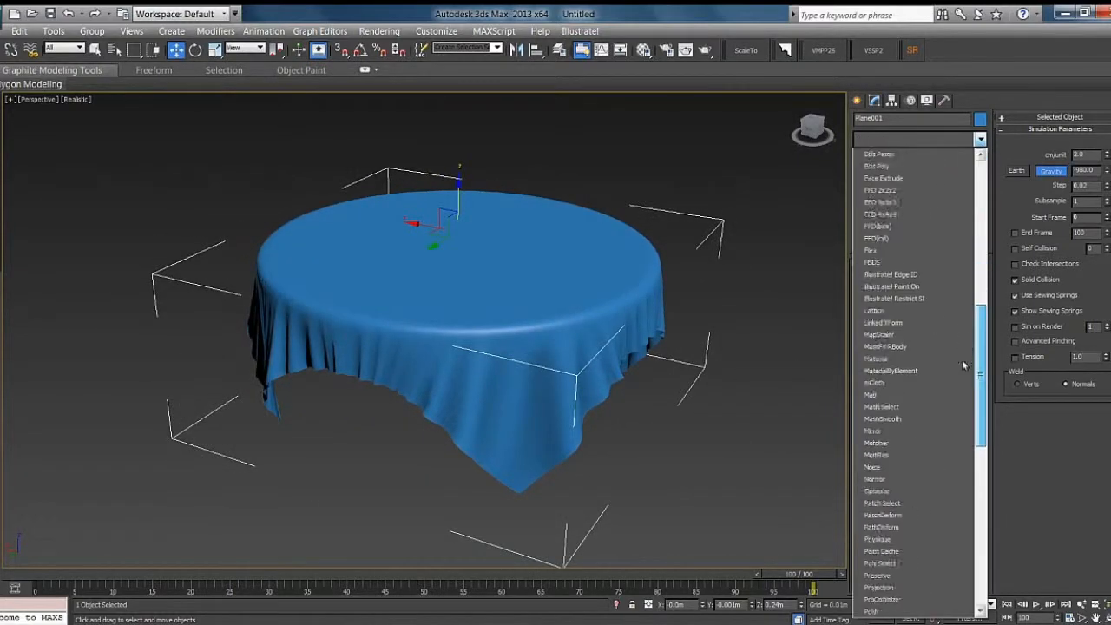
{"action": "scroll", "coordinate": [963, 391], "scroll_direction": "down", "scroll_amount": 9}
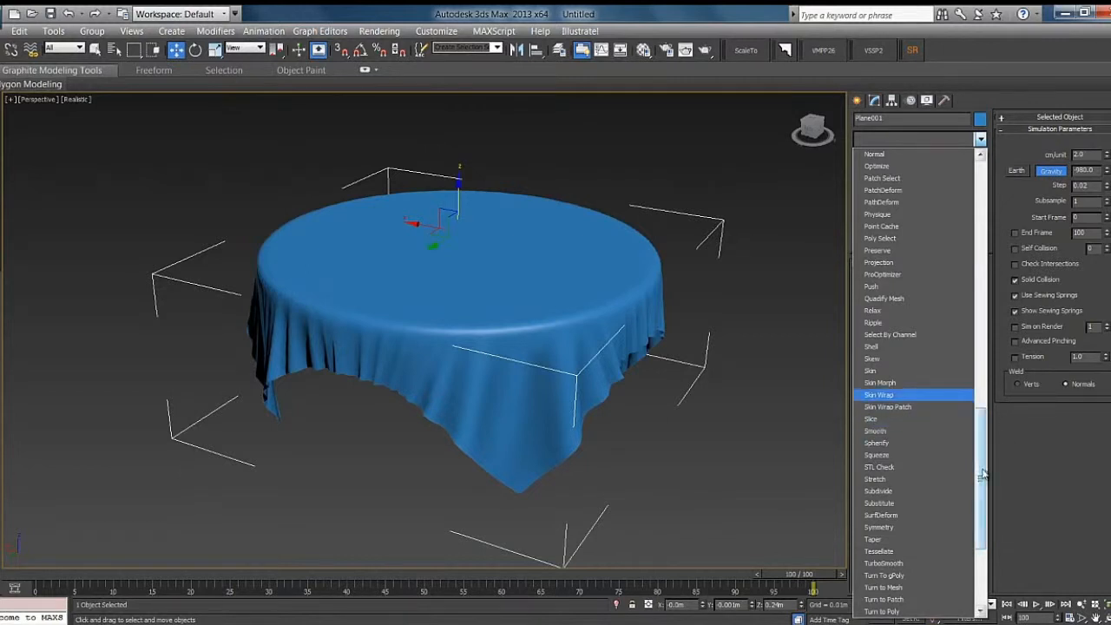
{"action": "left_click", "coordinate": [883, 347]}
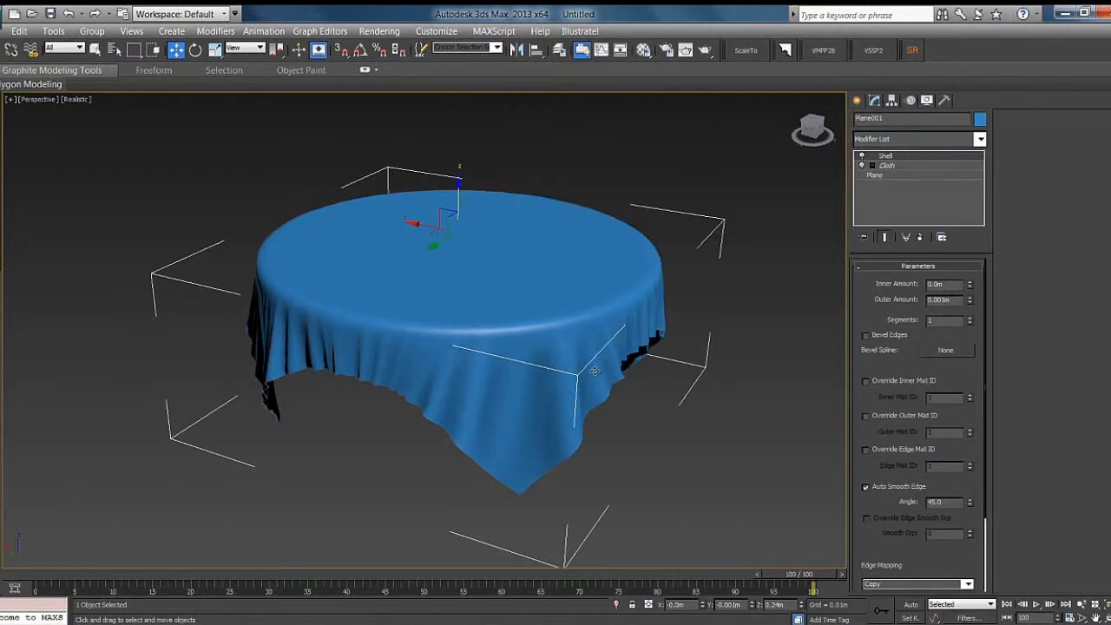
Thicken the cloth by raising the Shell's outer amount to 0.003 m
{"action": "middle_click_drag", "start_coordinate": [595, 371], "coordinate": [529, 332], "text": "alt"}
{"action": "scroll", "coordinate": [477, 338], "scroll_direction": "up", "scroll_amount": 4}
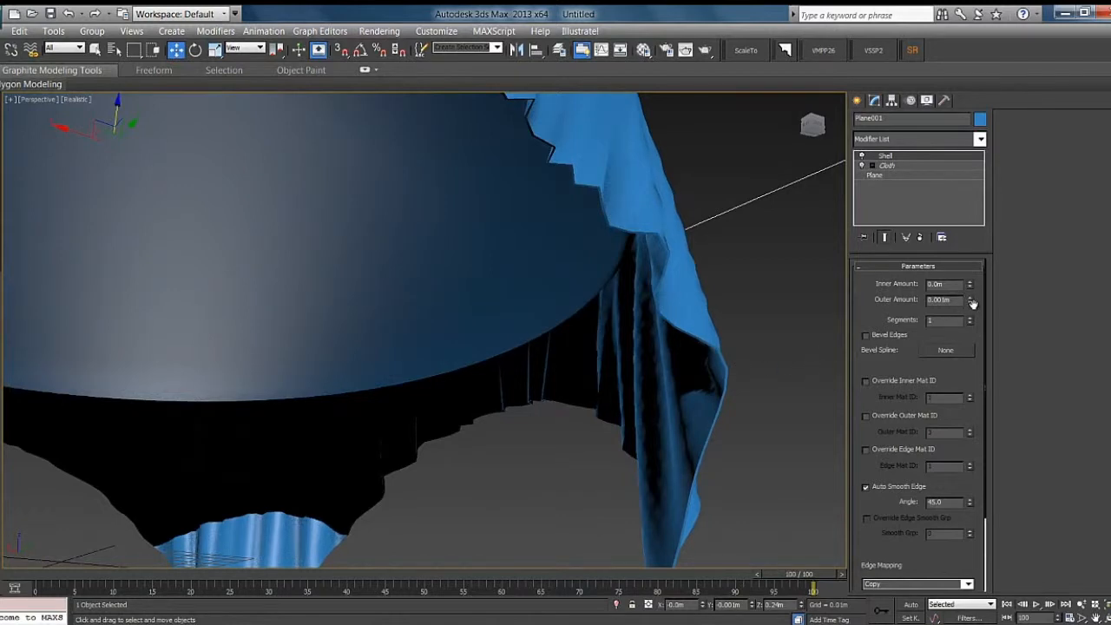
{"action": "left_click_drag", "start_coordinate": [969, 298], "coordinate": [972, 206]}
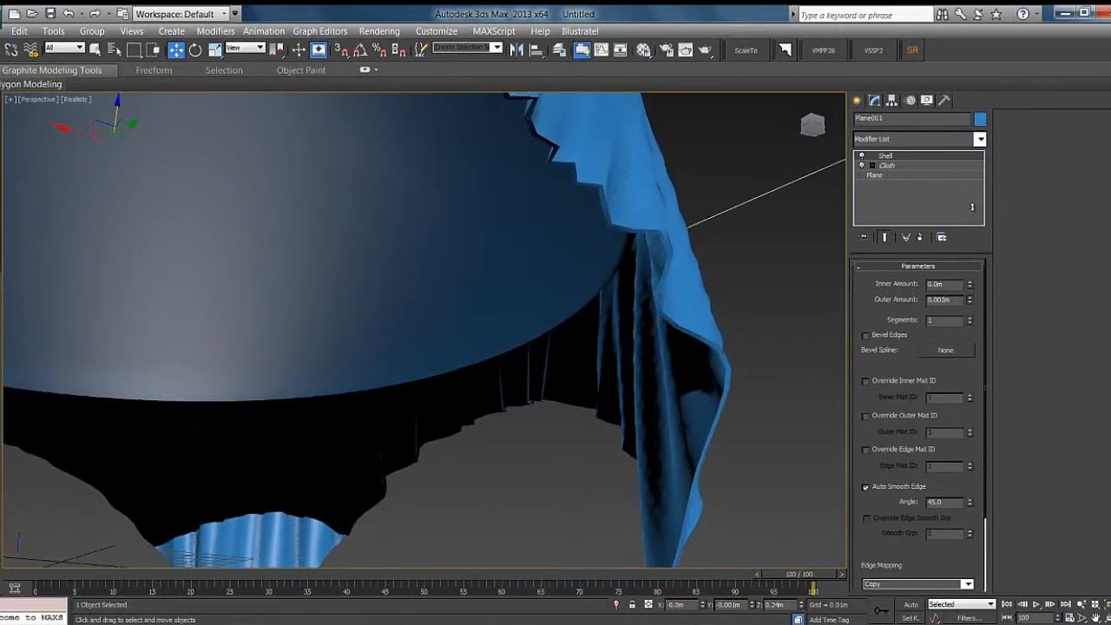
{"action": "middle_click_drag", "start_coordinate": [708, 281], "coordinate": [635, 349], "text": "alt"}
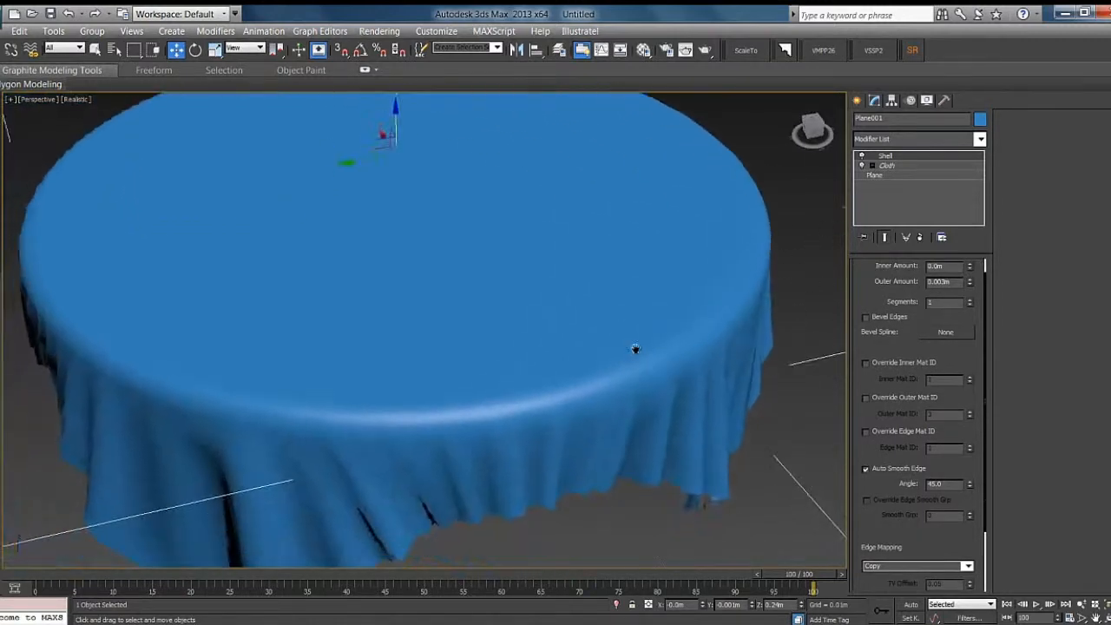
{"action": "scroll", "coordinate": [625, 351], "scroll_direction": "down", "scroll_amount": 5}
{"action": "middle_click_drag", "start_coordinate": [568, 389], "coordinate": [587, 371], "text": "alt"}
{"action": "scroll", "coordinate": [602, 354], "scroll_direction": "up", "scroll_amount": 2}
Apply a TurboSmooth modifier on top of the Shell to smooth the tablecloth
{"action": "left_click", "coordinate": [979, 140]}
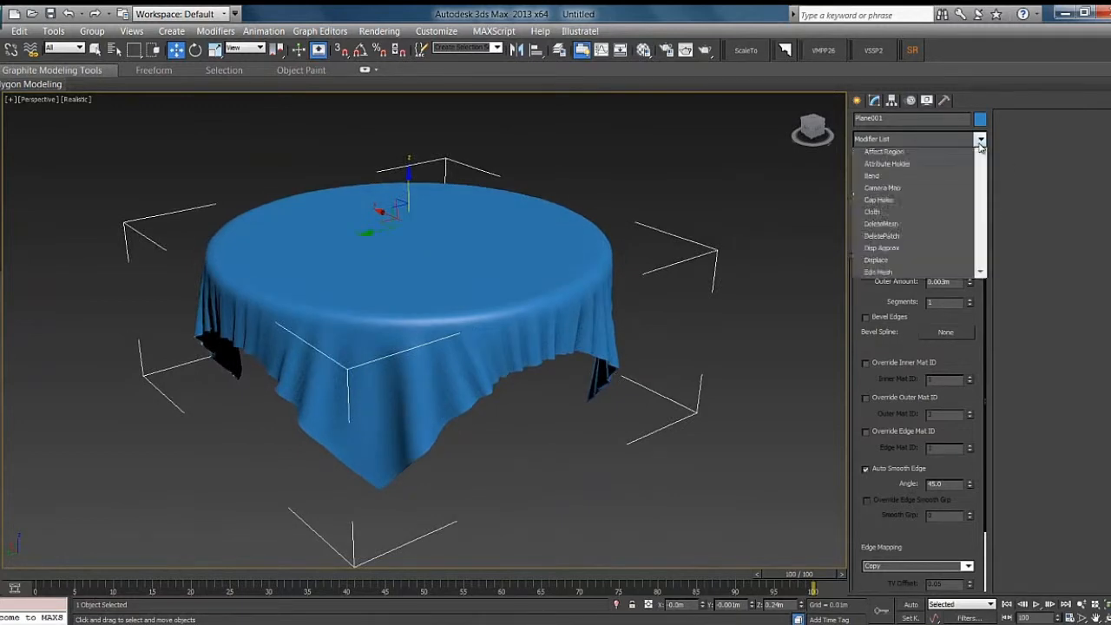
{"action": "left_click_drag", "start_coordinate": [983, 167], "coordinate": [984, 451]}
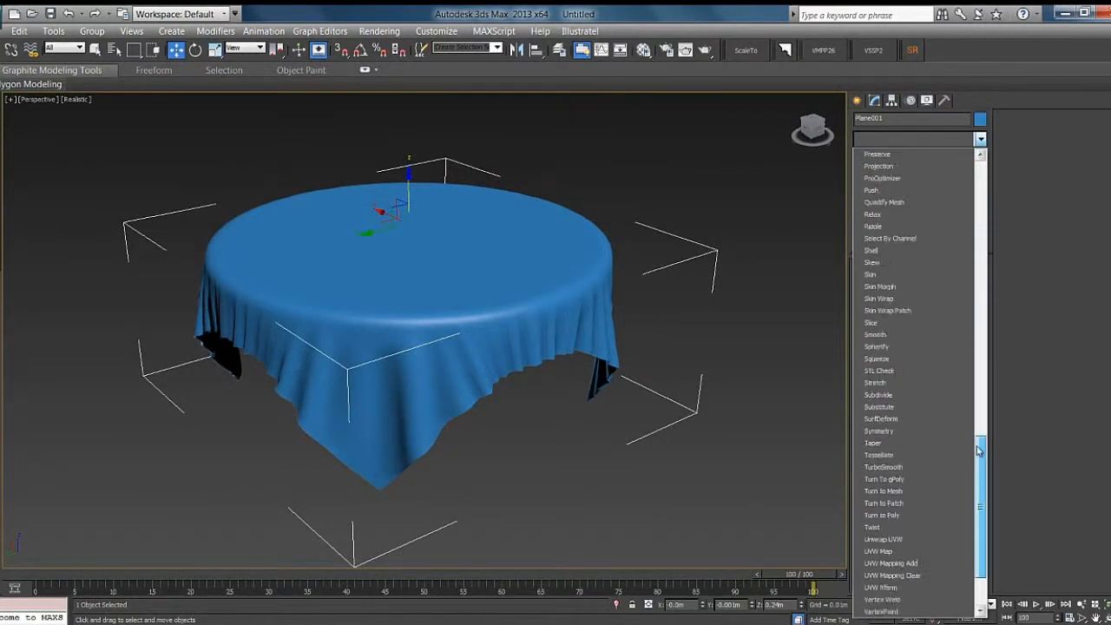
{"action": "left_click", "coordinate": [907, 470]}
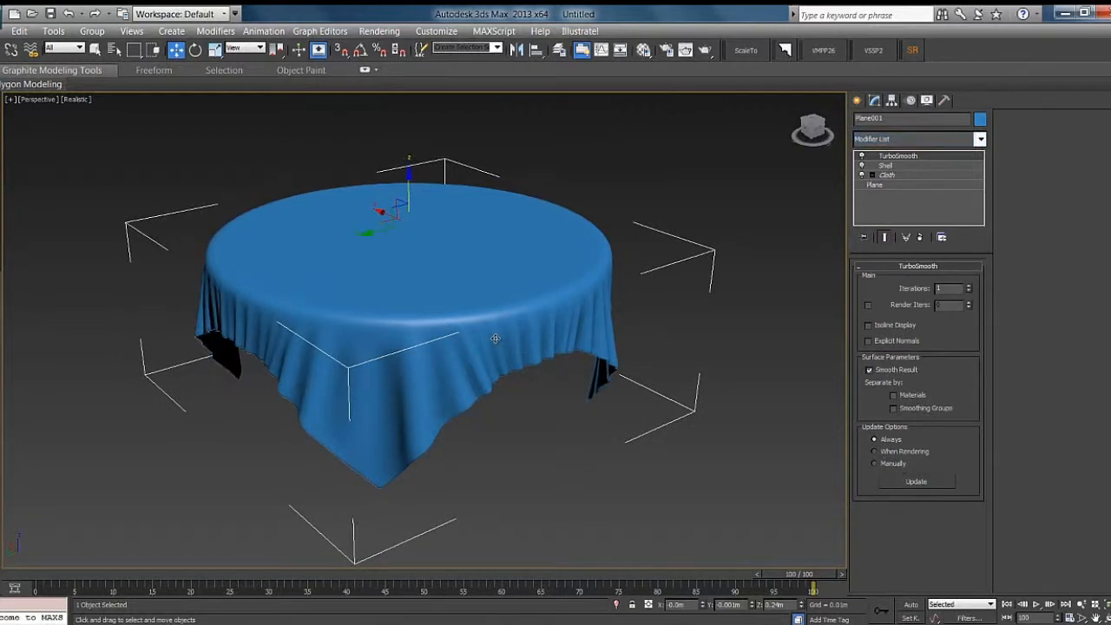
{"action": "scroll", "coordinate": [495, 339], "scroll_direction": "up", "scroll_amount": 5}
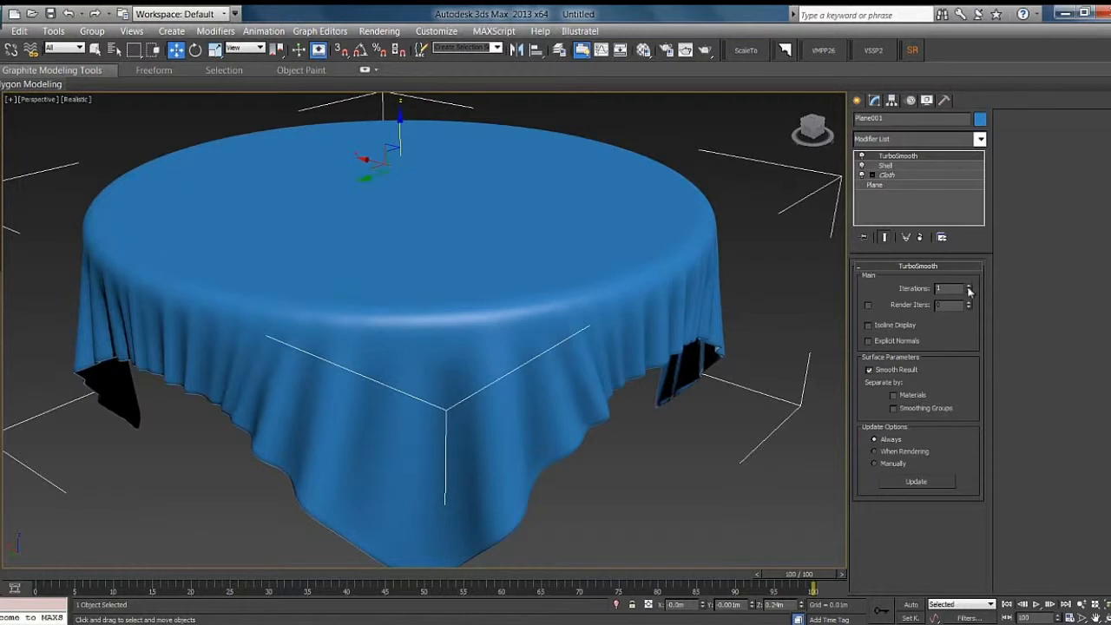
Try 2 TurboSmooth iterations on the tablecloth and return the value to 1
{"action": "left_click", "coordinate": [969, 286]}
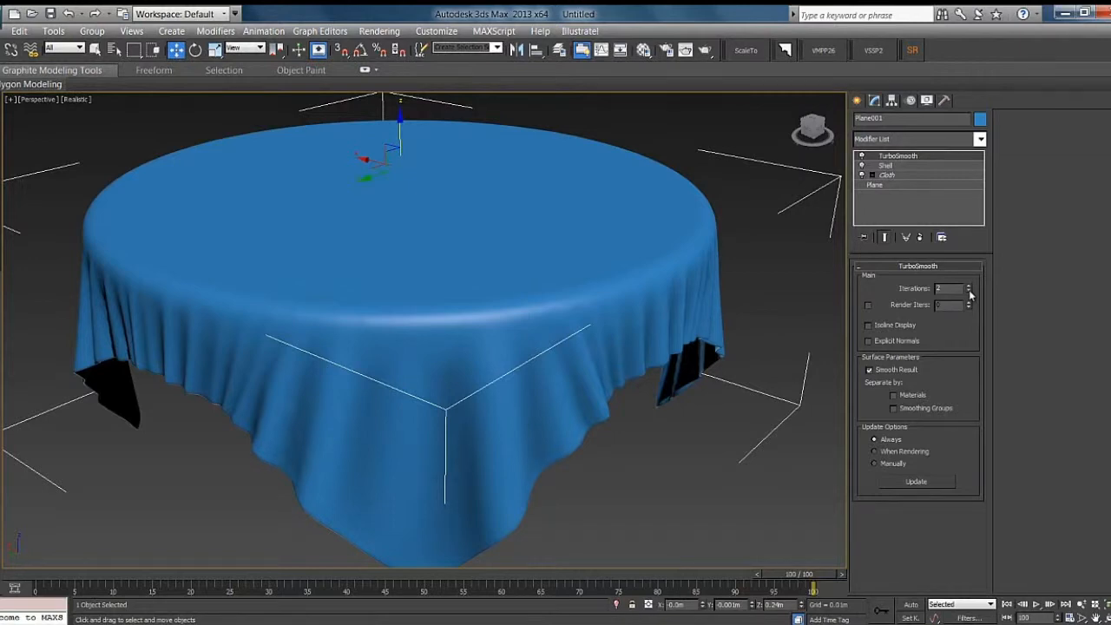
{"action": "left_click", "coordinate": [969, 291]}
{"action": "scroll", "coordinate": [573, 337], "scroll_direction": "down", "scroll_amount": 4}
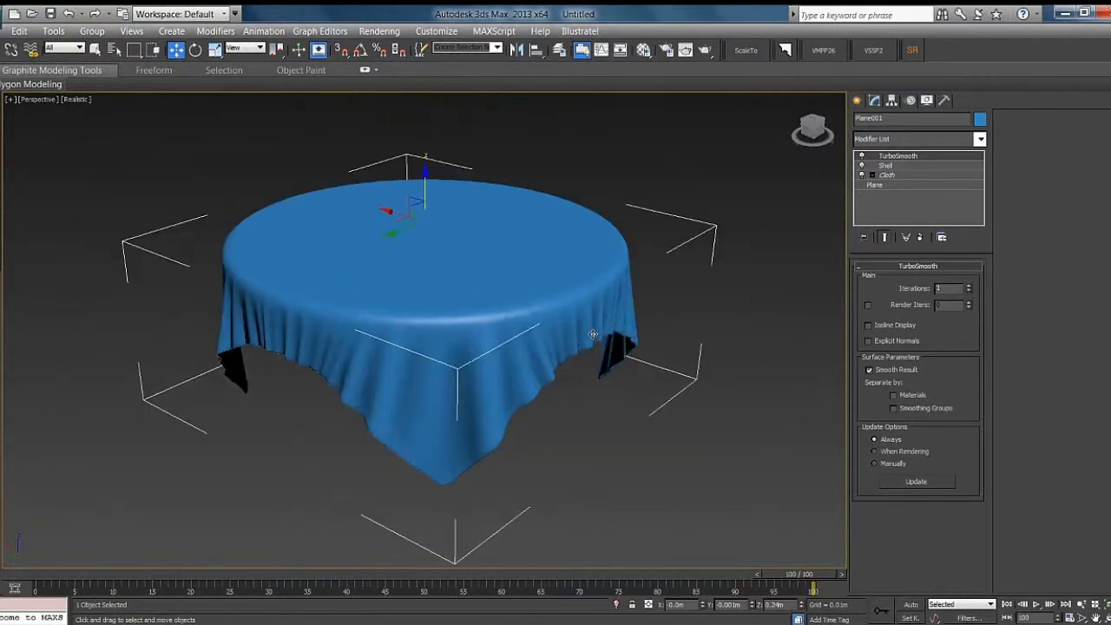
{"action": "middle_click_drag", "start_coordinate": [584, 361], "coordinate": [513, 359], "text": "alt"}
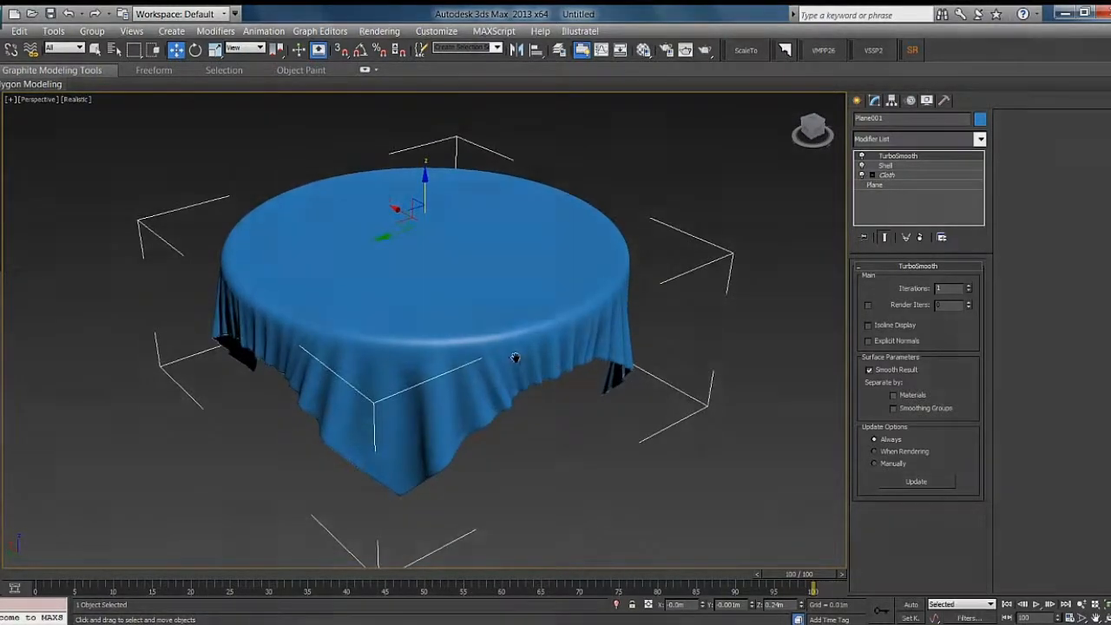